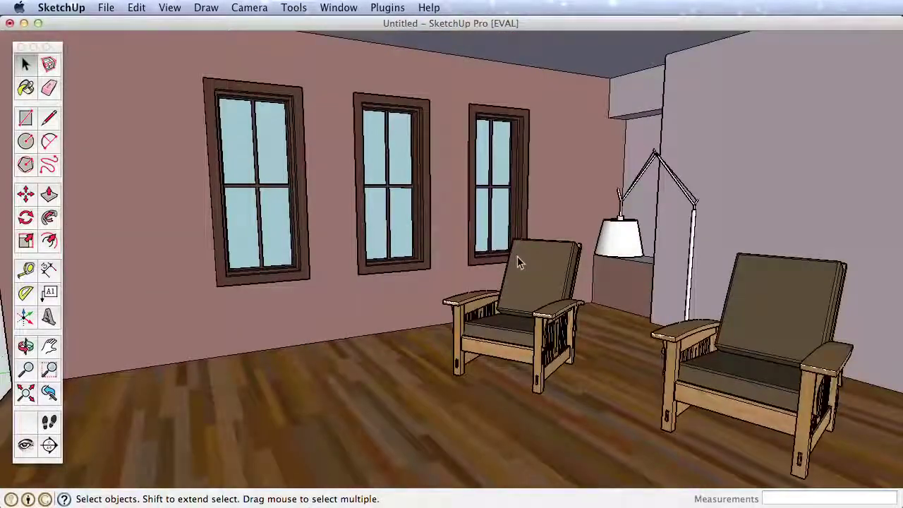
Draw a 16' by 20' rectangle from the origin.
{"action": "key", "text": "o"}
{"action": "left_click_drag", "start_coordinate": [603, 266], "coordinate": [619, 252]}
{"action": "key", "text": "space"}
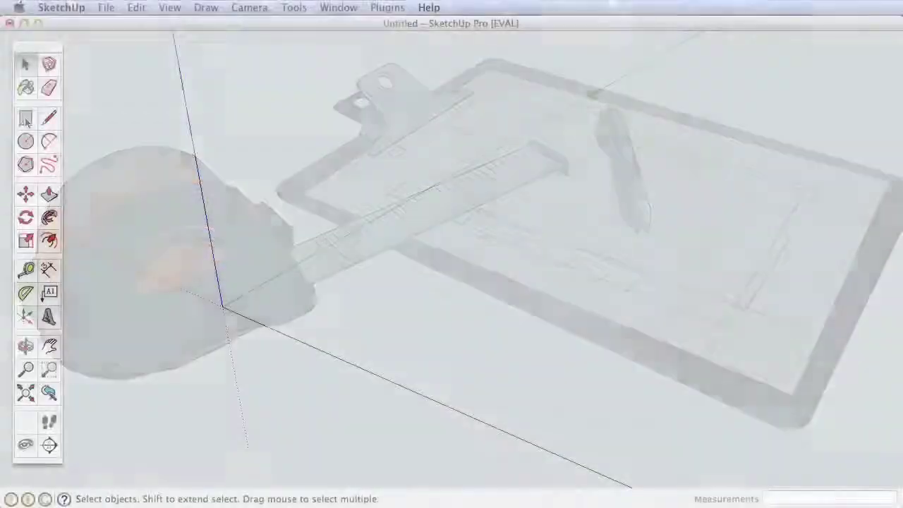
{"action": "left_click", "coordinate": [25, 118]}
{"action": "left_click", "coordinate": [252, 307]}
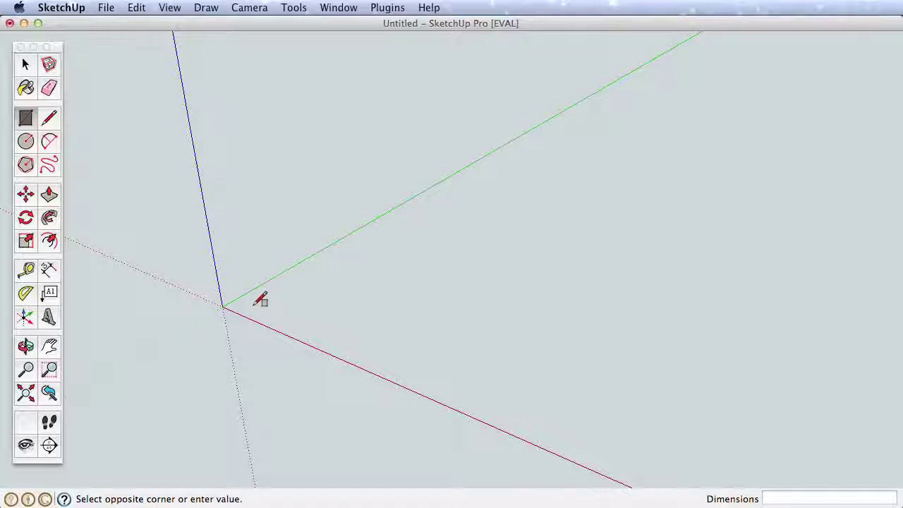
{"action": "type", "text": "16',20"}
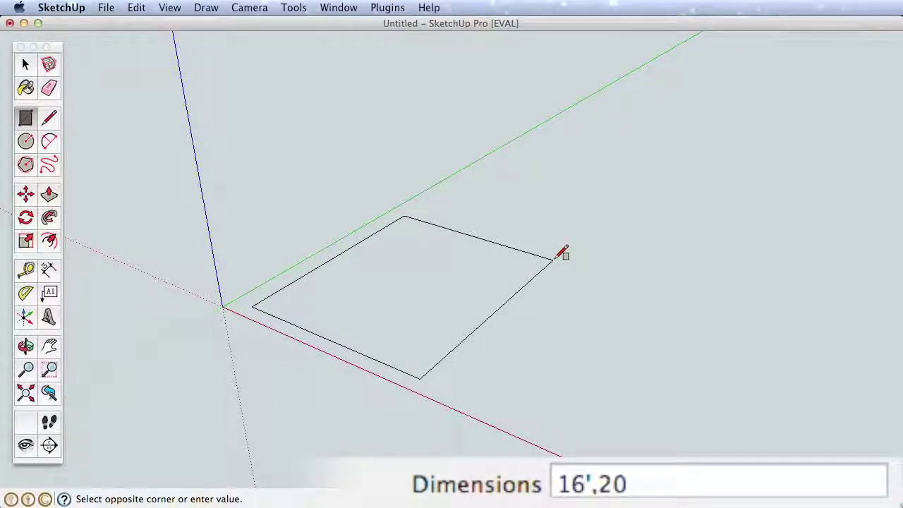
{"action": "key", "text": "Return"}
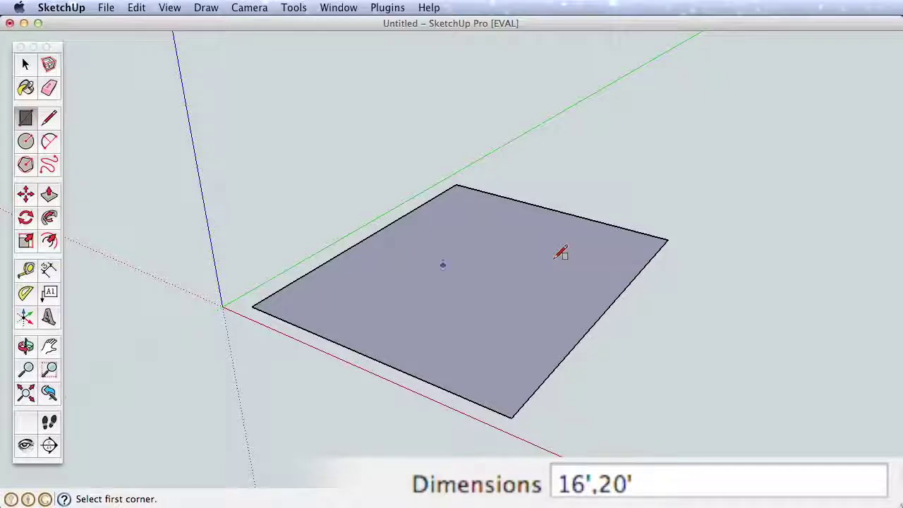
Push/Pull the rectangle up 9' into a box.
{"action": "key", "text": "p"}
{"action": "left_click", "coordinate": [355, 298]}
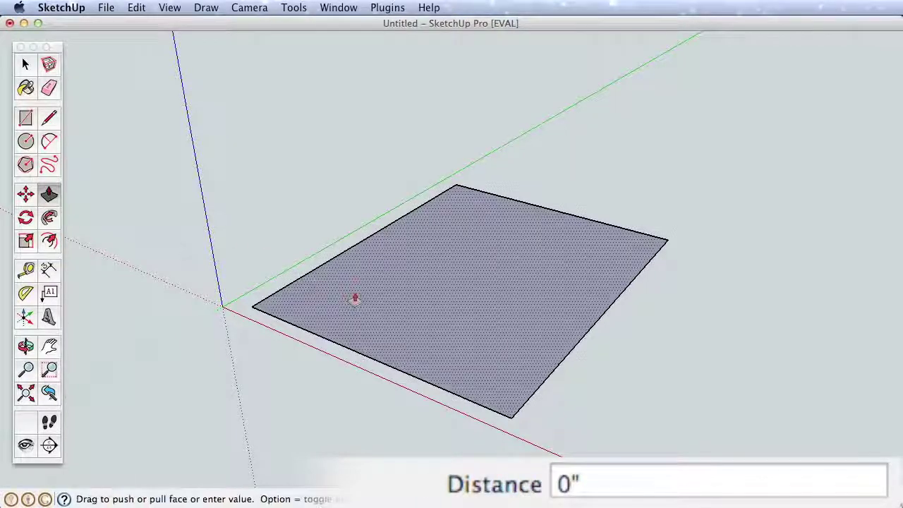
{"action": "type", "text": "9"}
{"action": "key", "text": "Return"}
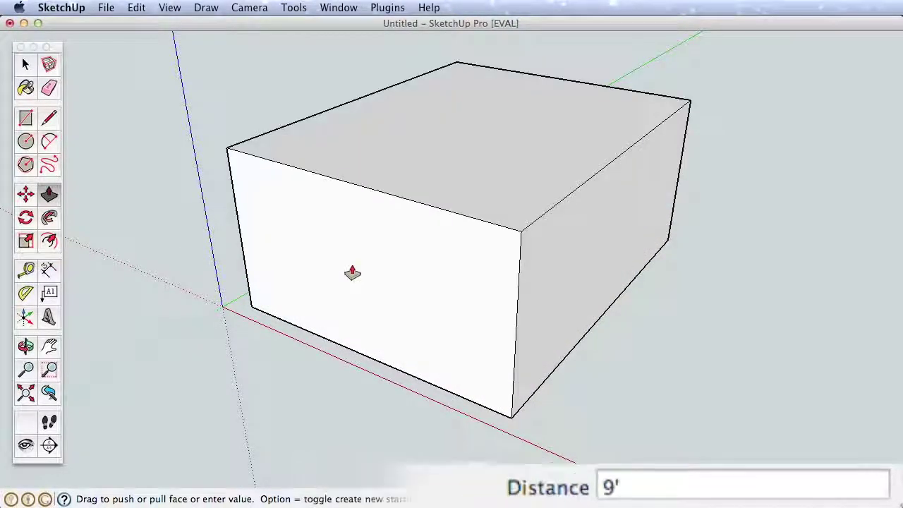
{"action": "middle_click_drag", "start_coordinate": [373, 284], "coordinate": [379, 294]}
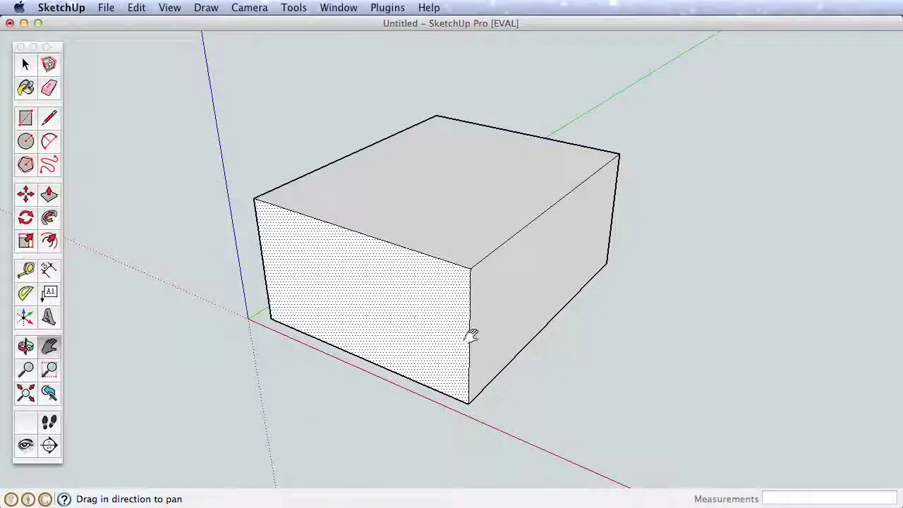
{"action": "middle_click_drag", "start_coordinate": [468, 335], "coordinate": [441, 265]}
{"action": "scroll", "coordinate": [441, 265], "scroll_direction": "up", "scroll_amount": 5}
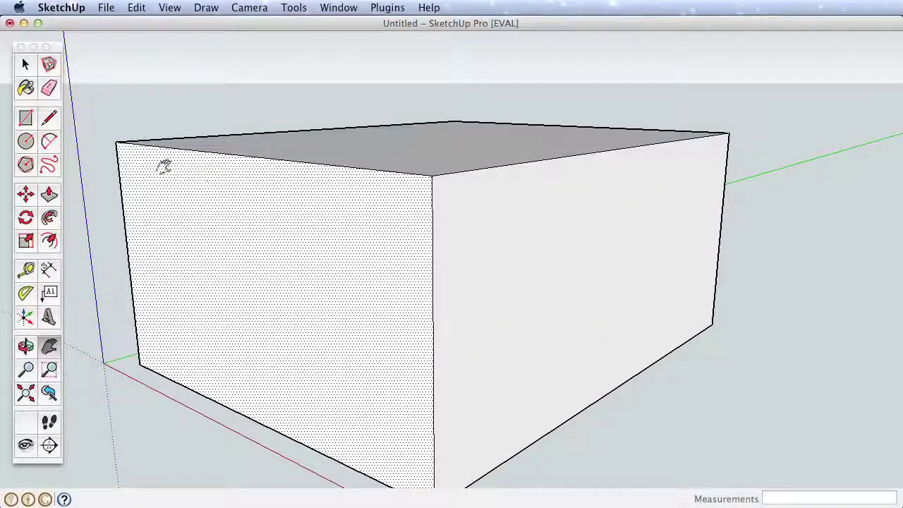
Erase the box's front vertical edge so both near walls disappear, then face the back wall.
{"action": "left_click", "coordinate": [49, 87]}
{"action": "left_click", "coordinate": [434, 305]}
{"action": "mouse_move", "coordinate": [433, 319]}
{"action": "middle_mouse_down"}
{"action": "mouse_move", "coordinate": [476, 359]}
{"action": "mouse_move", "coordinate": [476, 320]}
{"action": "mouse_move", "coordinate": [499, 298]}
{"action": "mouse_move", "coordinate": [587, 301]}
{"action": "mouse_move", "coordinate": [447, 292]}
{"action": "mouse_move", "coordinate": [281, 315]}
{"action": "mouse_move", "coordinate": [586, 341]}
{"action": "mouse_move", "coordinate": [541, 358]}
{"action": "mouse_move", "coordinate": [524, 315]}
{"action": "middle_mouse_up"}
{"action": "key", "text": "e"}
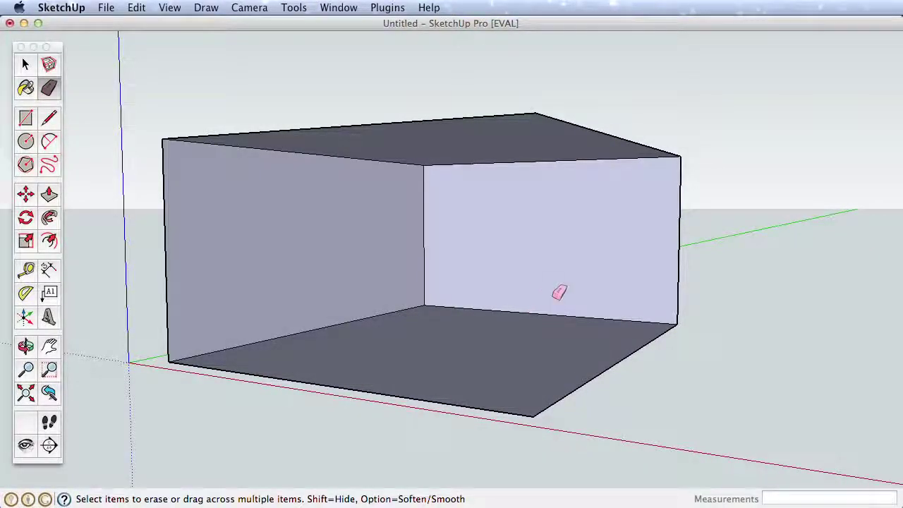
{"action": "scroll", "coordinate": [637, 204], "scroll_direction": "up", "scroll_amount": 8}
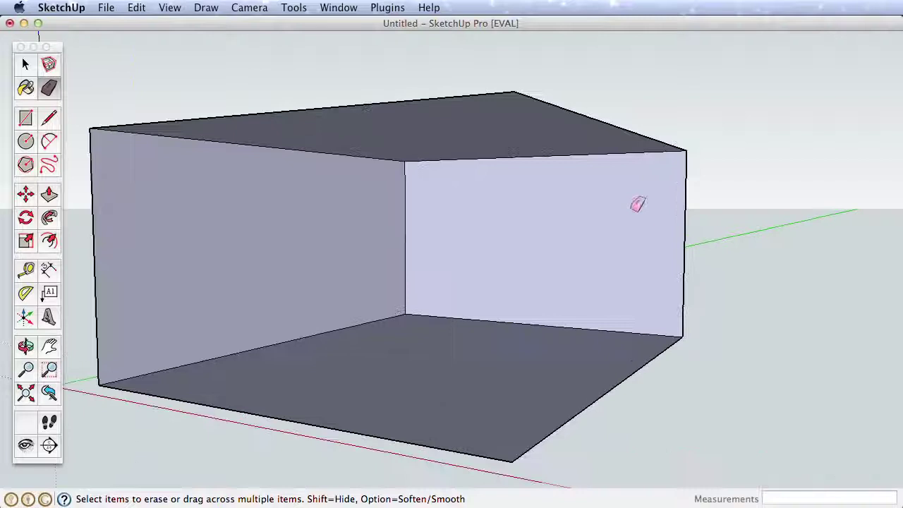
{"action": "middle_click_drag", "start_coordinate": [544, 244], "coordinate": [567, 244]}
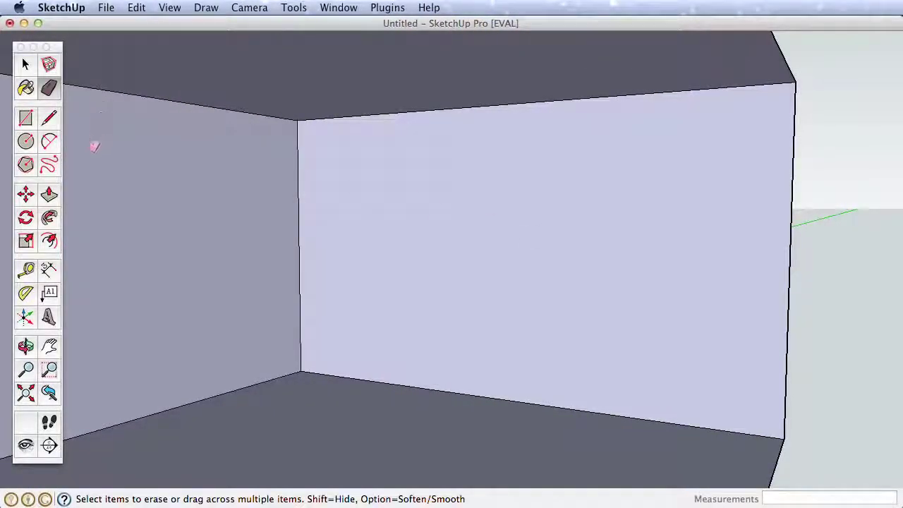
{"action": "left_click", "coordinate": [26, 269]}
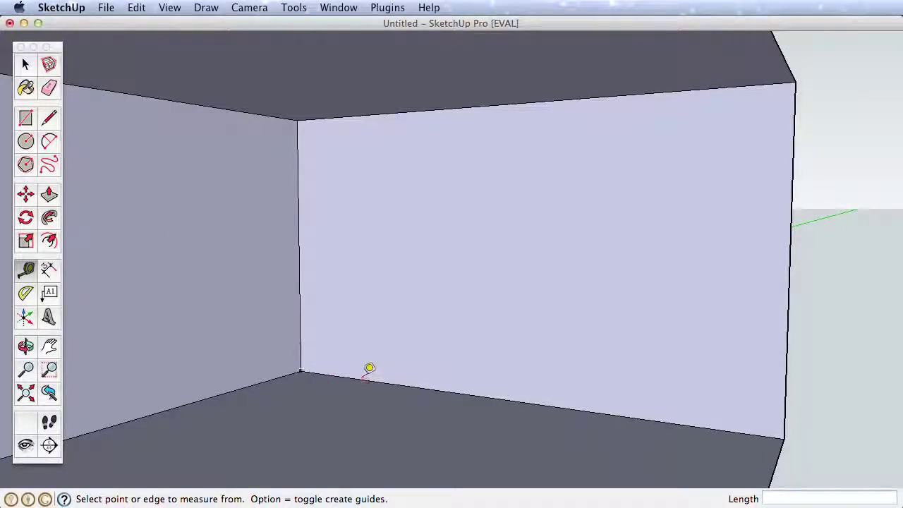
Place vertical guides 40" in from the back wall's left and right edges.
{"action": "left_click", "coordinate": [300, 289]}
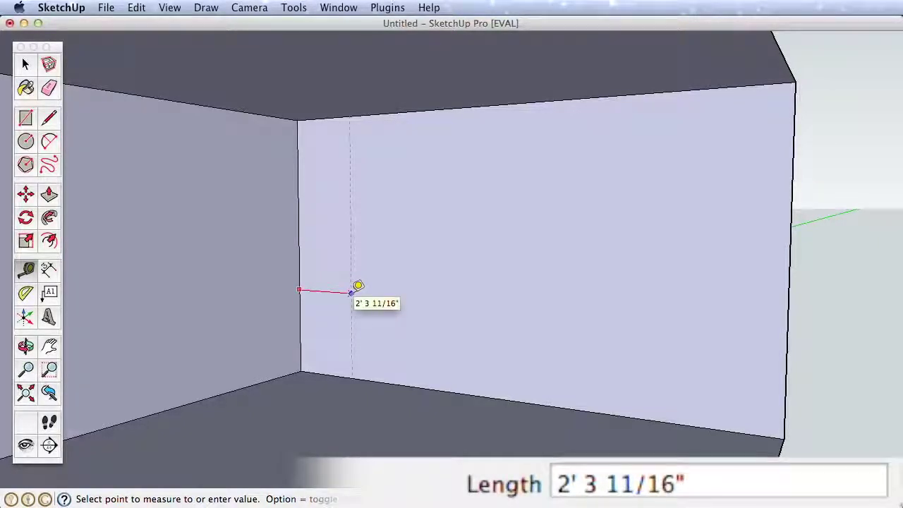
{"action": "type", "text": "40"}
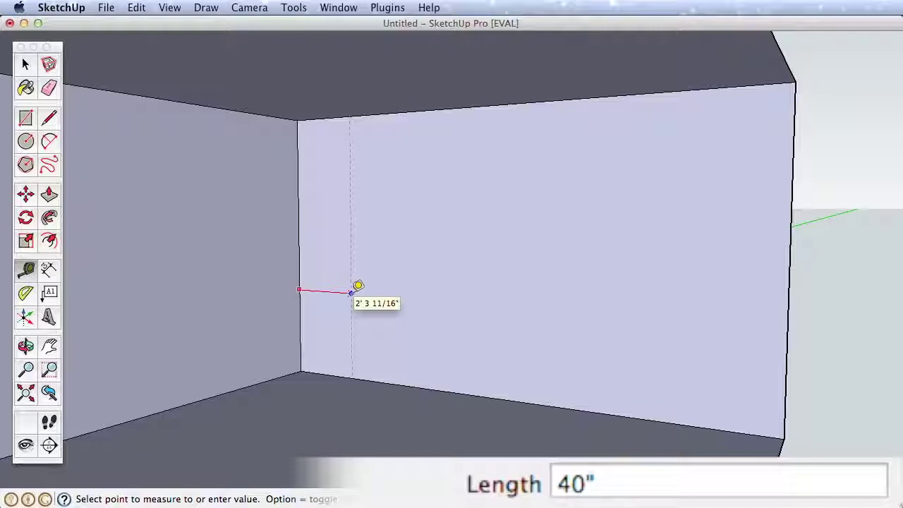
{"action": "key", "text": "Return"}
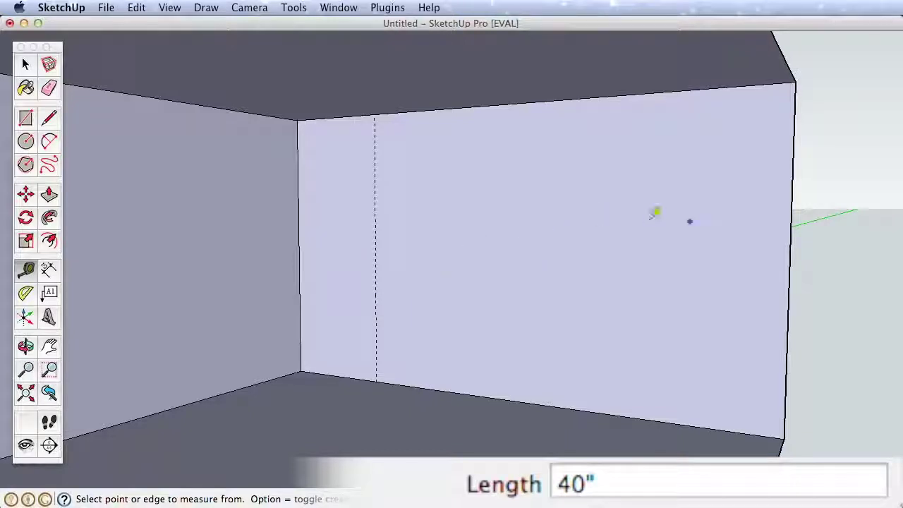
{"action": "left_click", "coordinate": [789, 277]}
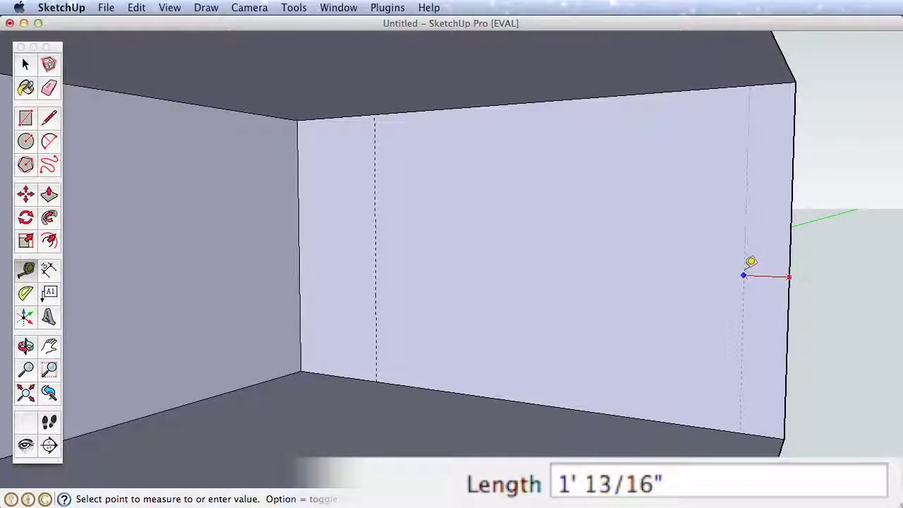
{"action": "type", "text": "4"}
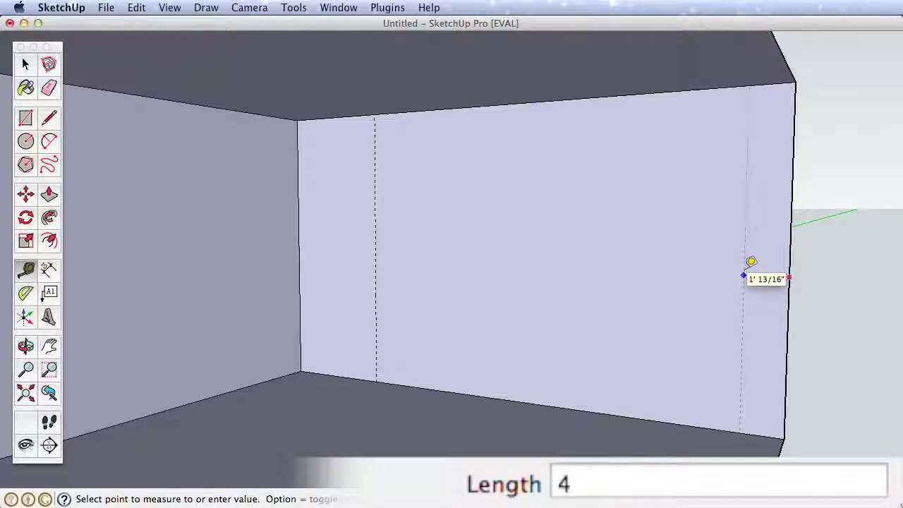
{"action": "type", "text": "0"}
{"action": "key", "text": "Return"}
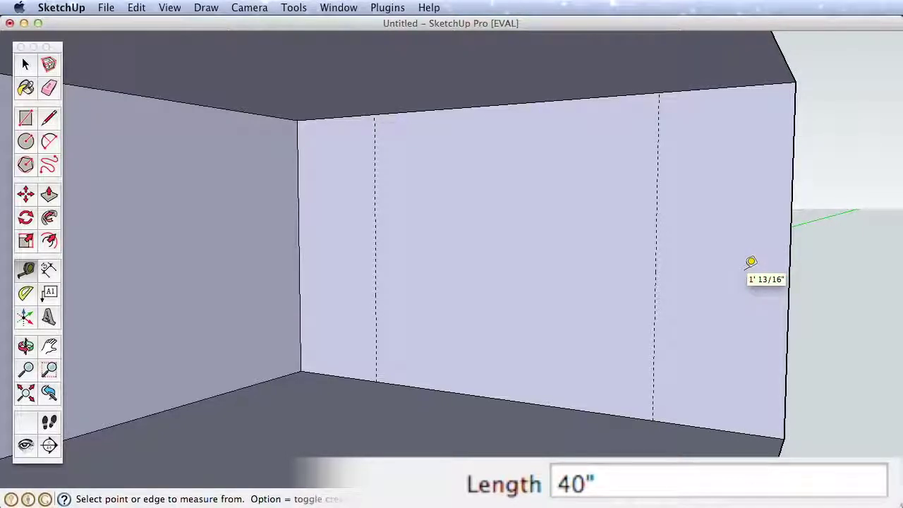
Add horizontal guides 24" above the floor and 18" below the ceiling.
{"action": "left_click", "coordinate": [532, 403]}
{"action": "type", "text": "24\""}
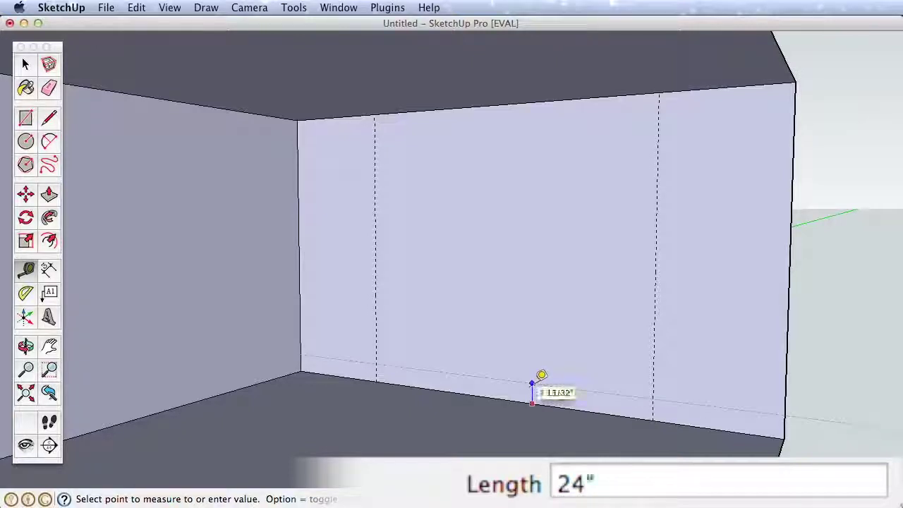
{"action": "key", "text": "Return"}
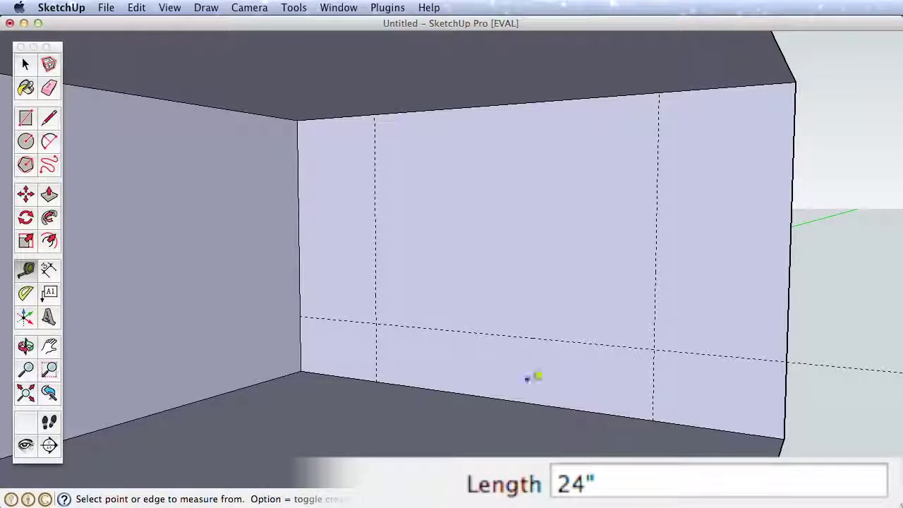
{"action": "left_click", "coordinate": [562, 98]}
{"action": "type", "text": "18"}
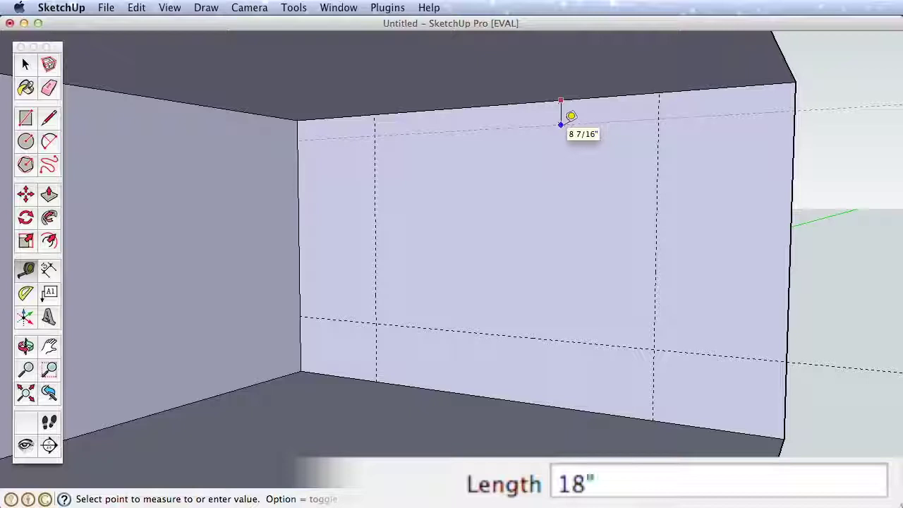
{"action": "key", "text": "Return"}
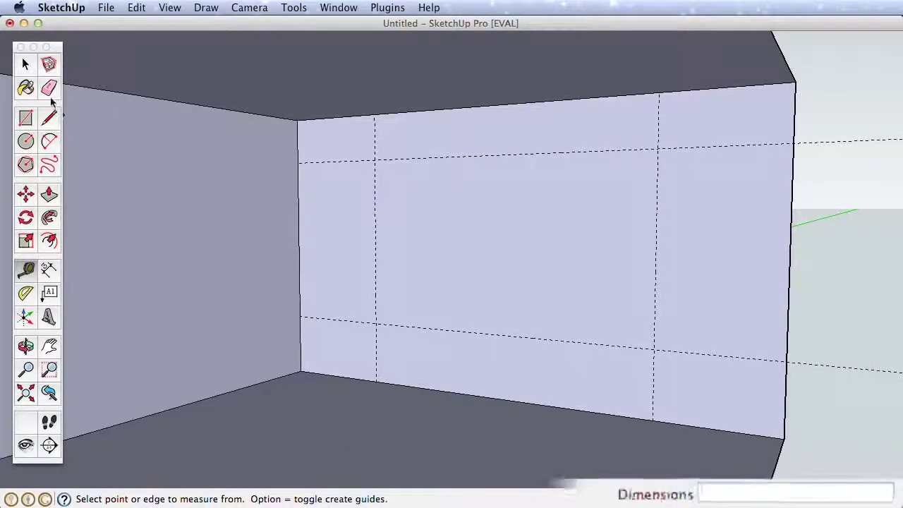
Draw left and right rectangles on the back wall between the guide intersections.
{"action": "left_click", "coordinate": [26, 118]}
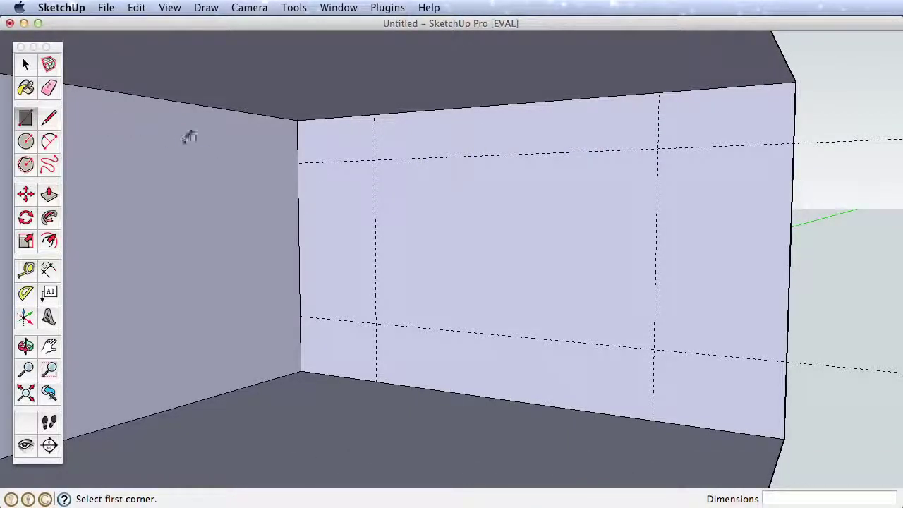
{"action": "left_click", "coordinate": [297, 163]}
{"action": "left_click", "coordinate": [376, 322]}
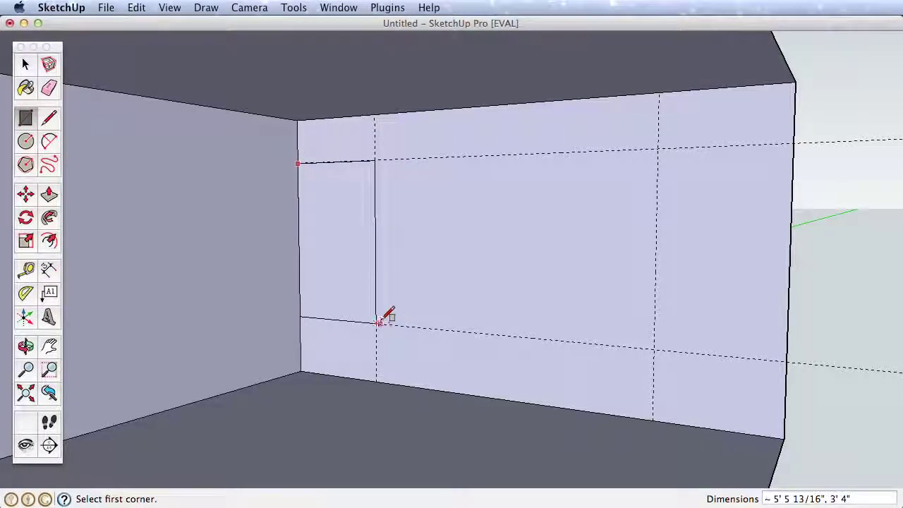
{"action": "left_click", "coordinate": [374, 114]}
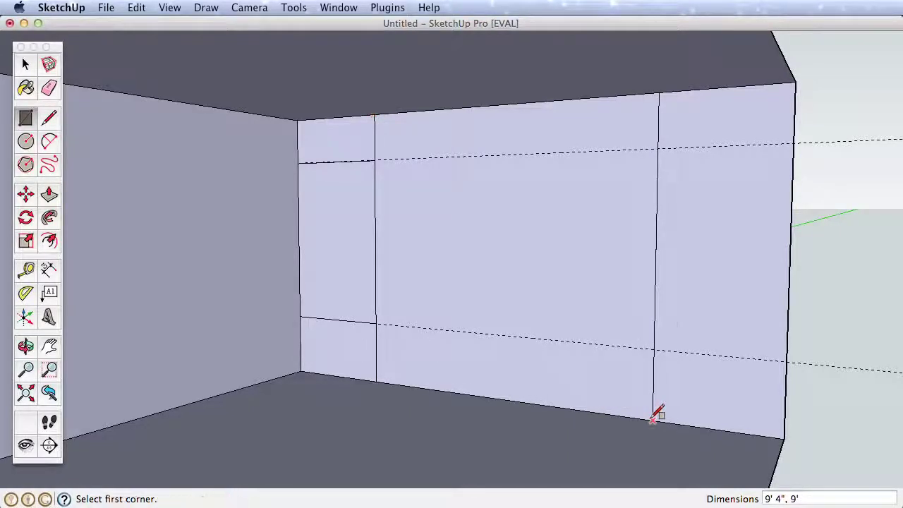
{"action": "left_click", "coordinate": [658, 146]}
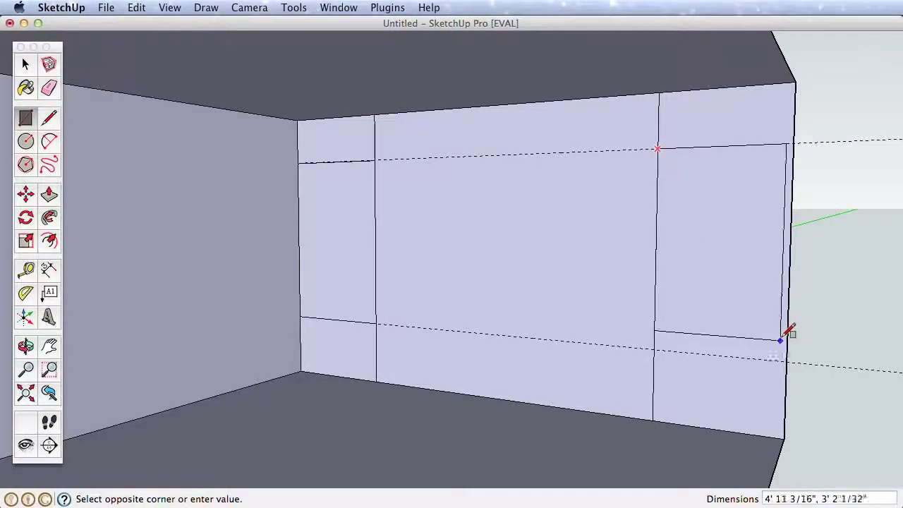
{"action": "left_click", "coordinate": [787, 360]}
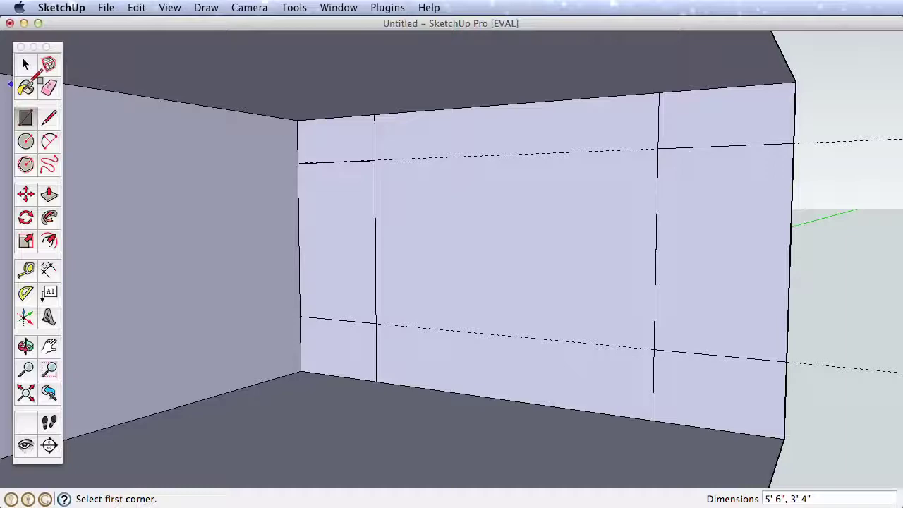
Erase a guide line, then remove all remaining guides with Edit > Delete Guides.
{"action": "left_click", "coordinate": [48, 87]}
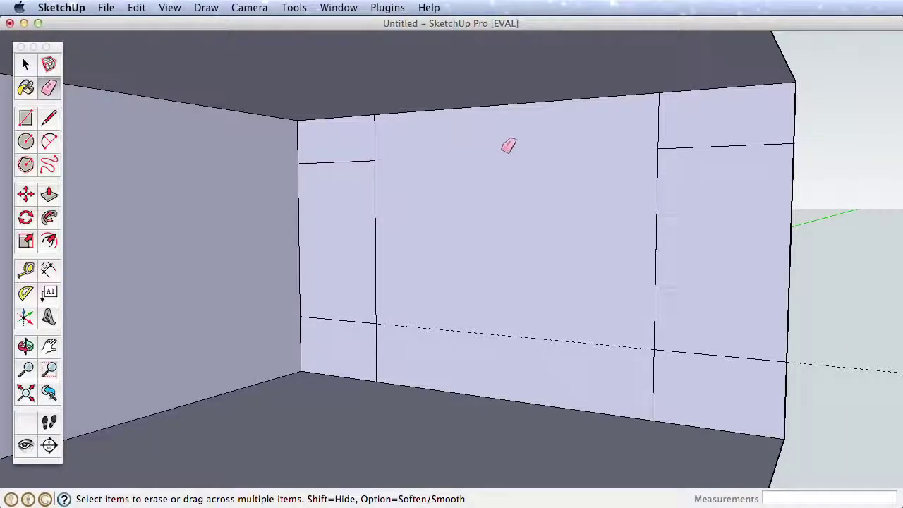
{"action": "scroll", "coordinate": [640, 296], "scroll_direction": "down", "scroll_amount": 5}
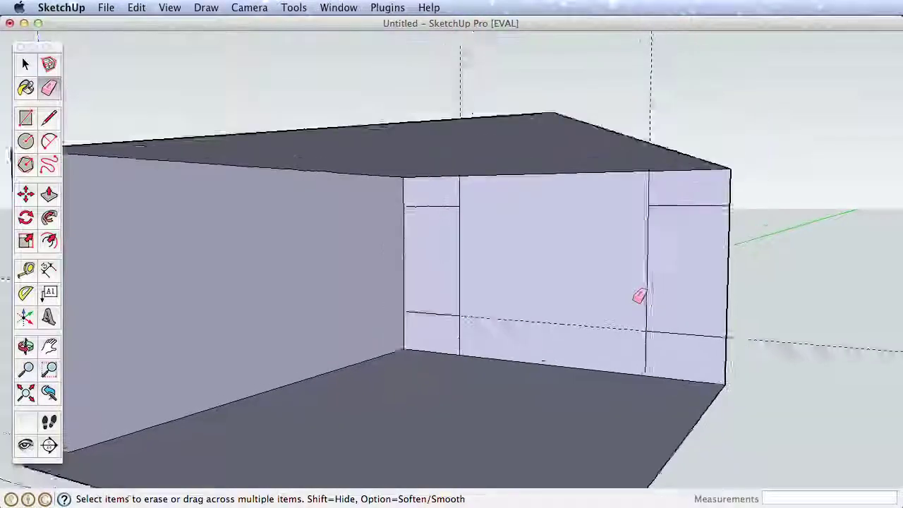
{"action": "mouse_move", "coordinate": [640, 297]}
{"action": "middle_mouse_down"}
{"action": "mouse_move", "coordinate": [538, 355]}
{"action": "mouse_move", "coordinate": [456, 304]}
{"action": "mouse_move", "coordinate": [487, 297]}
{"action": "middle_mouse_up"}
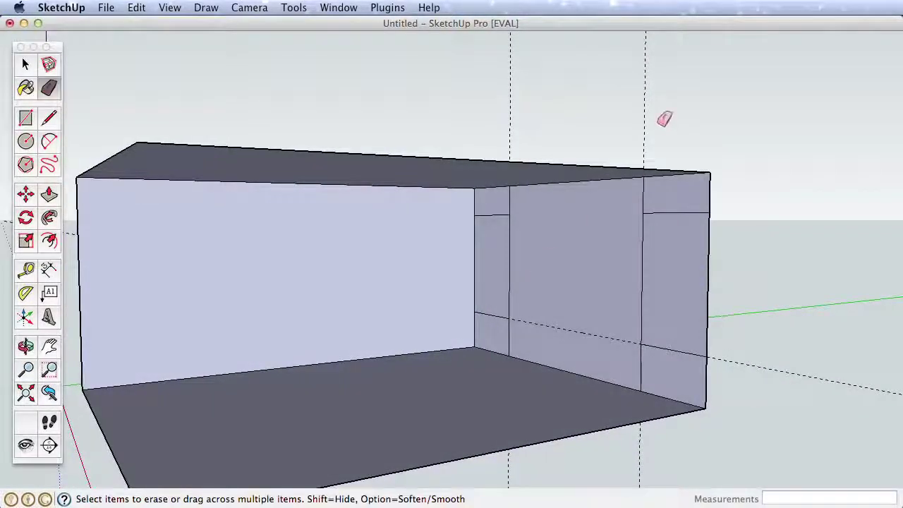
{"action": "left_click", "coordinate": [645, 116]}
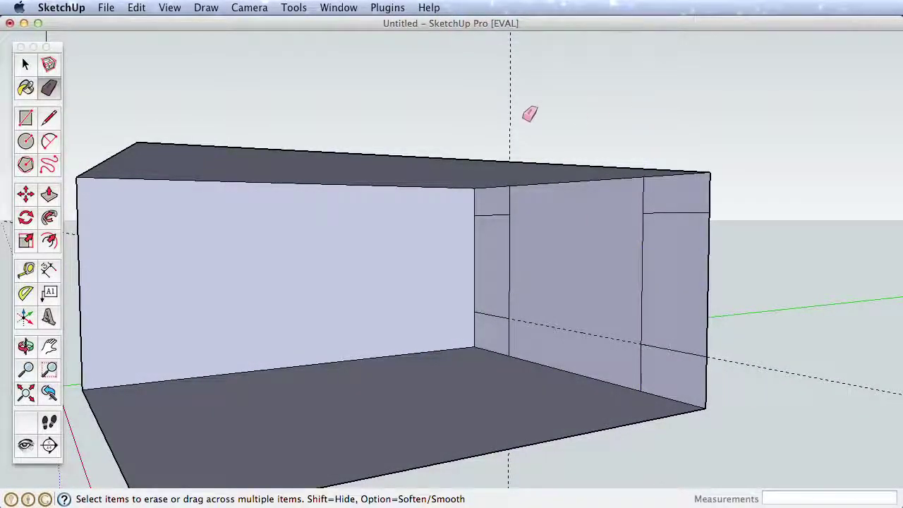
{"action": "left_click", "coordinate": [134, 8]}
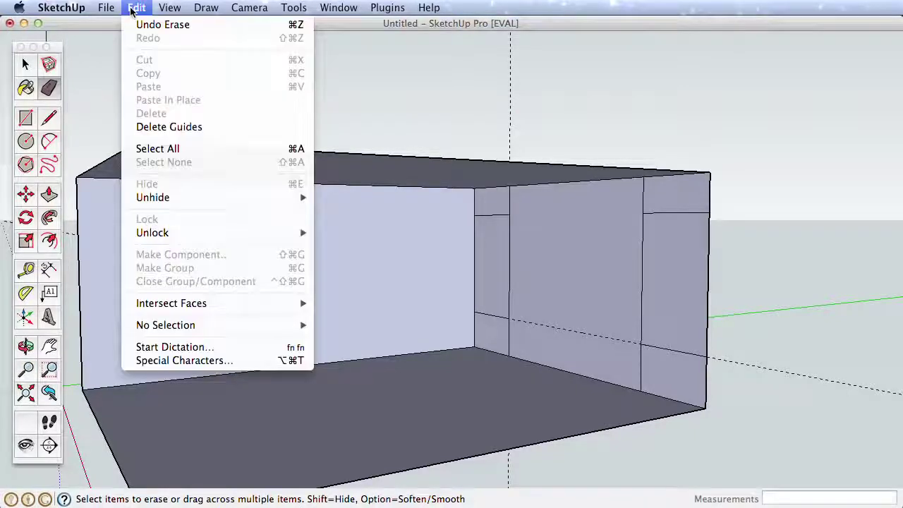
{"action": "left_click", "coordinate": [199, 127]}
{"action": "middle_click_drag", "start_coordinate": [253, 138], "coordinate": [653, 300]}
{"action": "scroll", "coordinate": [636, 303], "scroll_direction": "up", "scroll_amount": 3}
{"action": "scroll", "coordinate": [637, 304], "scroll_direction": "up", "scroll_amount": 1}
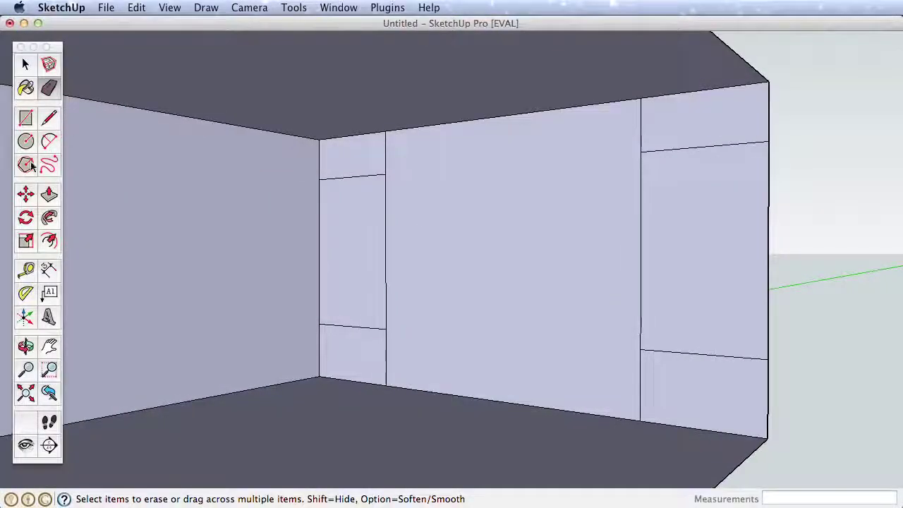
Push the middle back-wall section out 2 feet.
{"action": "left_click", "coordinate": [50, 196]}
{"action": "left_click_drag", "start_coordinate": [447, 332], "coordinate": [431, 336]}
{"action": "type", "text": "24"}
{"action": "key", "text": "Return"}
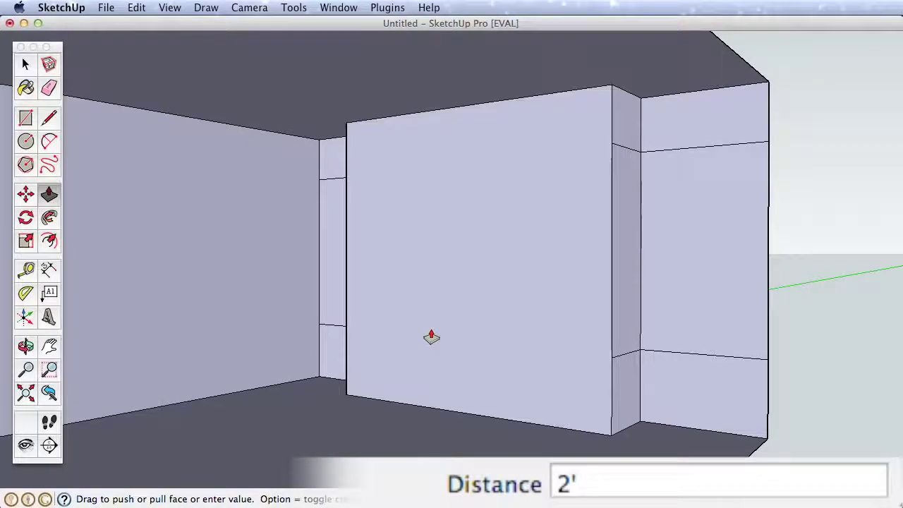
Extrude both lower corner panels into 18-inch-deep boxes.
{"action": "left_click_drag", "start_coordinate": [708, 415], "coordinate": [698, 418]}
{"action": "type", "text": "18"}
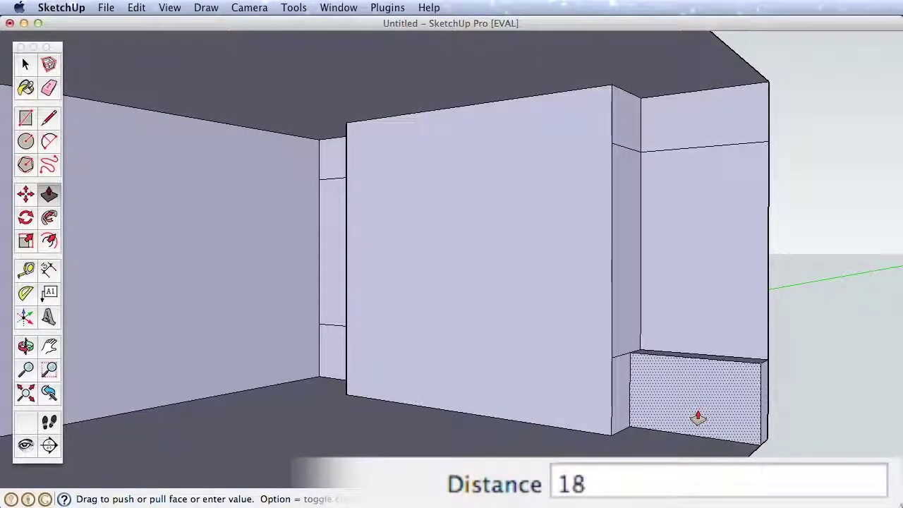
{"action": "key", "text": "Return"}
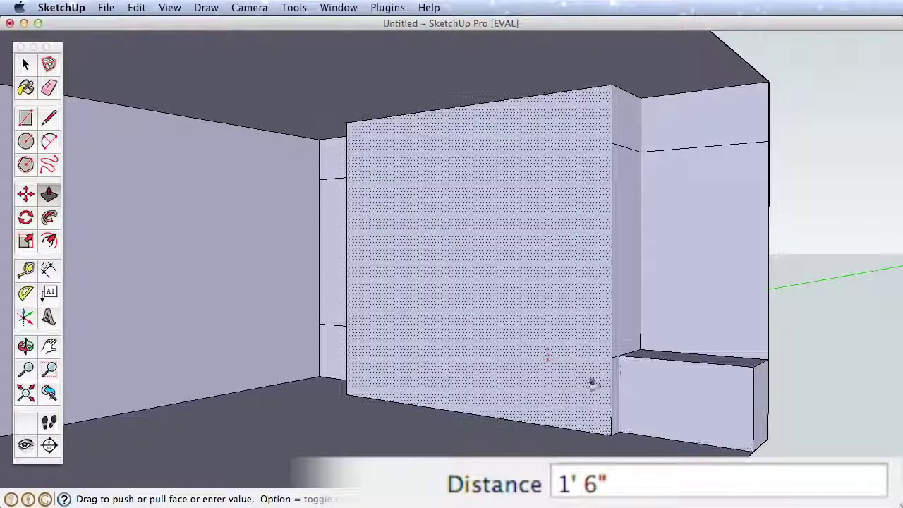
{"action": "middle_click_drag", "start_coordinate": [346, 353], "coordinate": [383, 338]}
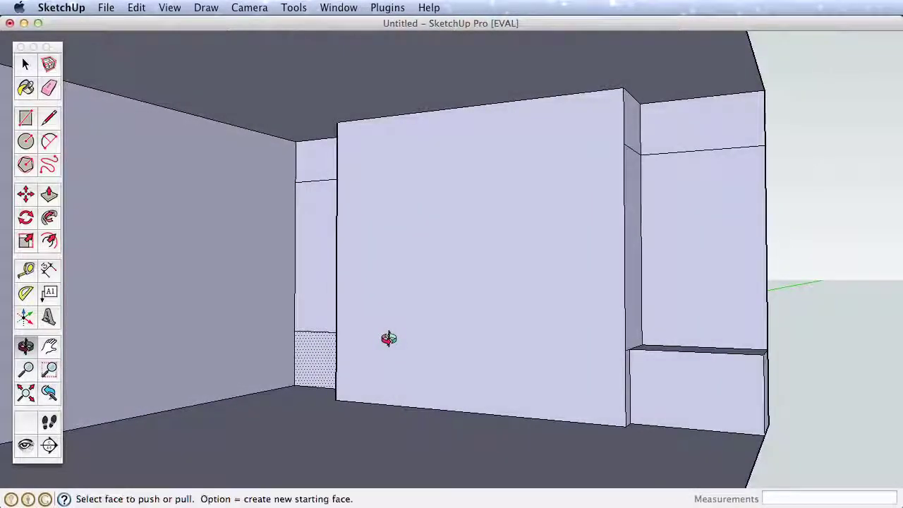
{"action": "left_click", "coordinate": [312, 374]}
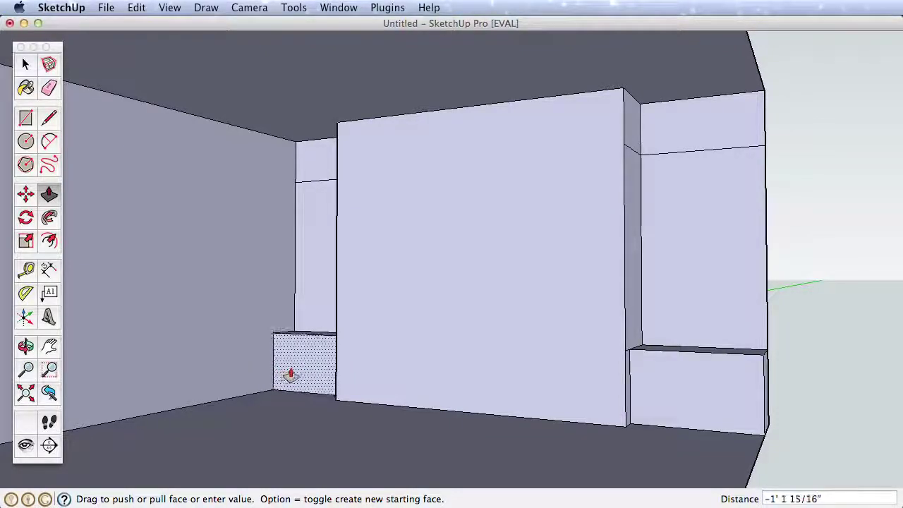
{"action": "type", "text": "-2'"}
{"action": "key", "text": "Return"}
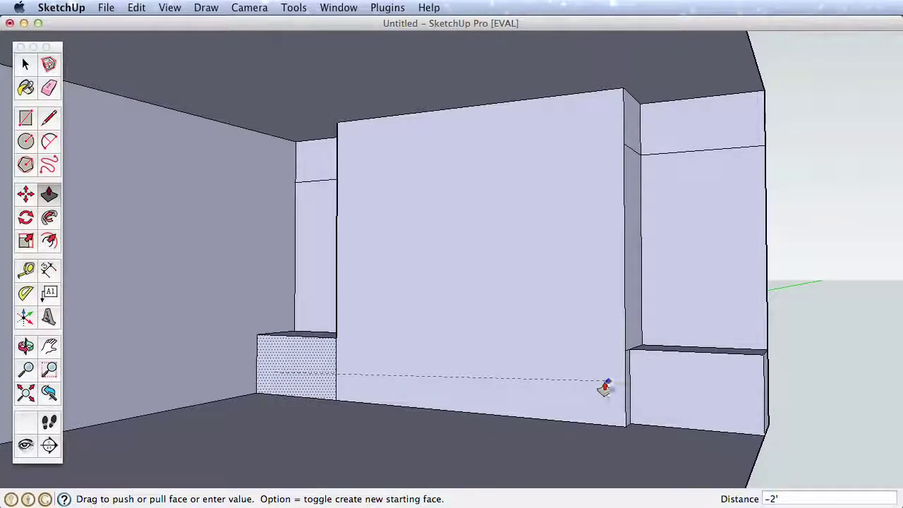
{"action": "left_click", "coordinate": [669, 392]}
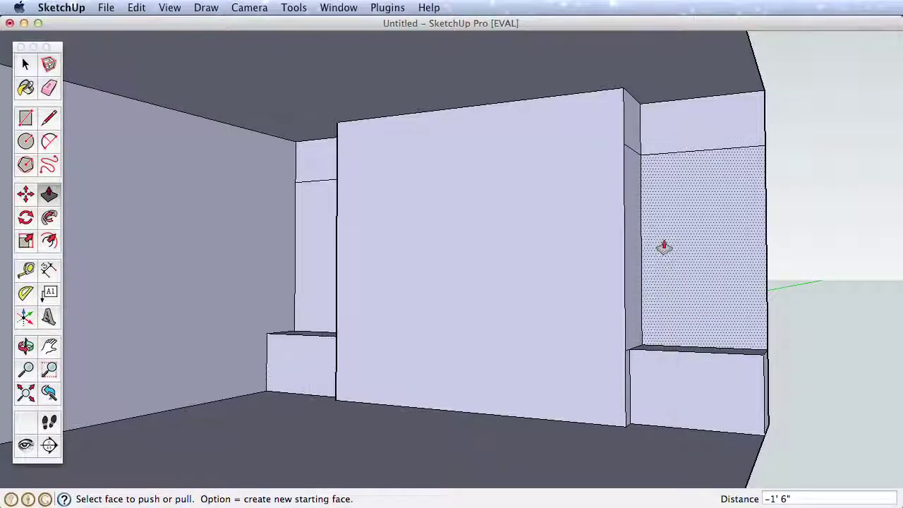
Extrude both upper corner panels 12 inches to form shelves.
{"action": "left_click", "coordinate": [686, 147]}
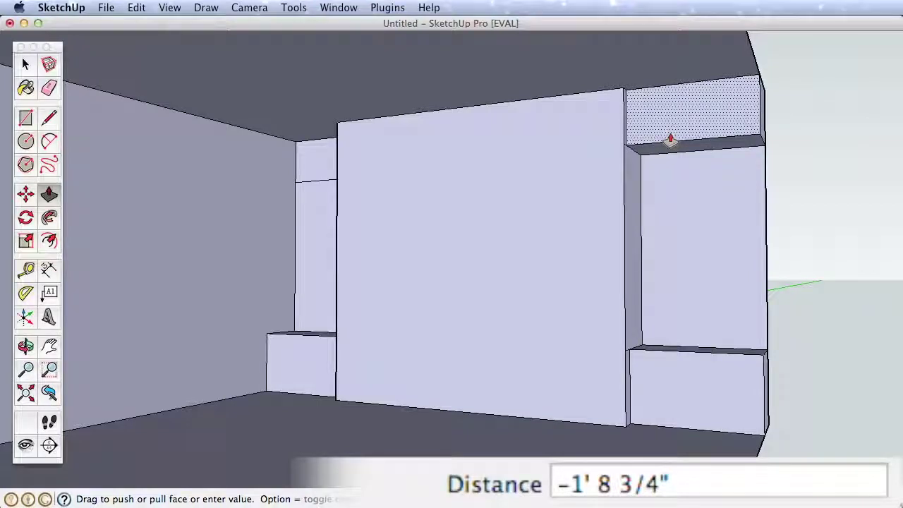
{"action": "type", "text": "12"}
{"action": "key", "text": "Return"}
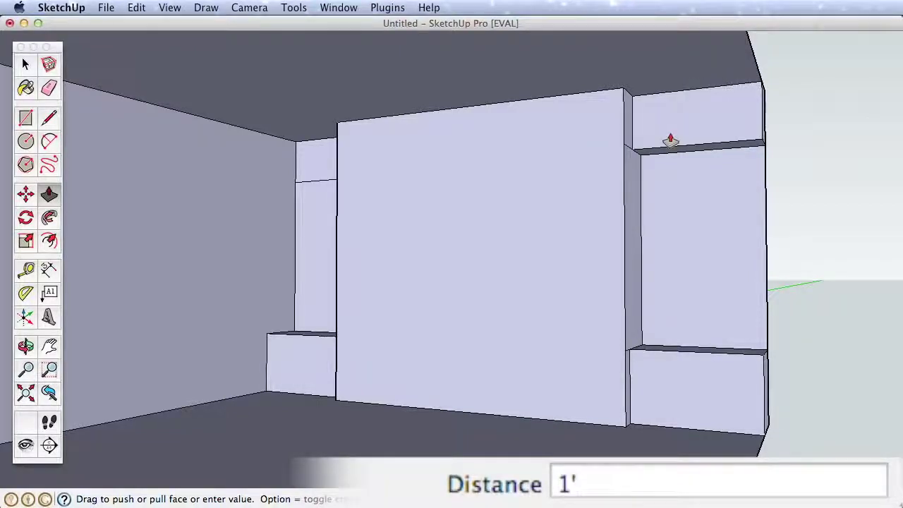
{"action": "left_click", "coordinate": [323, 170]}
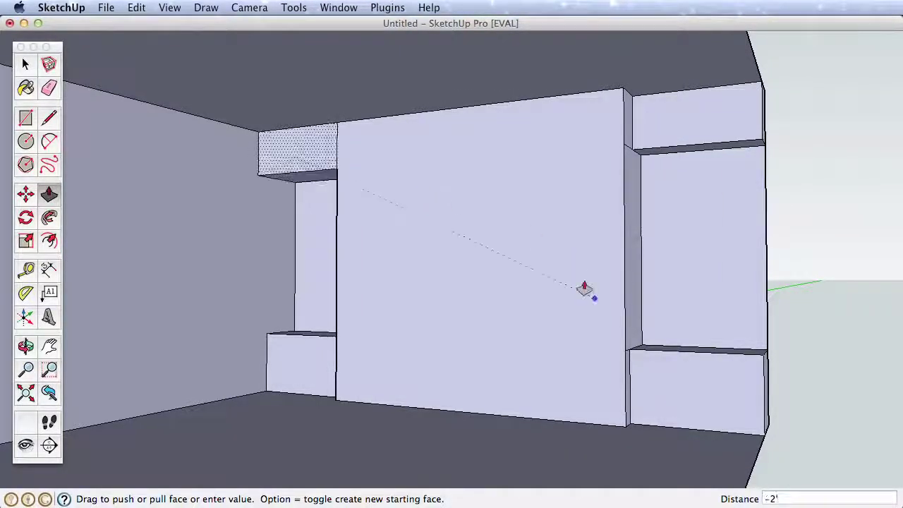
{"action": "left_click", "coordinate": [661, 126]}
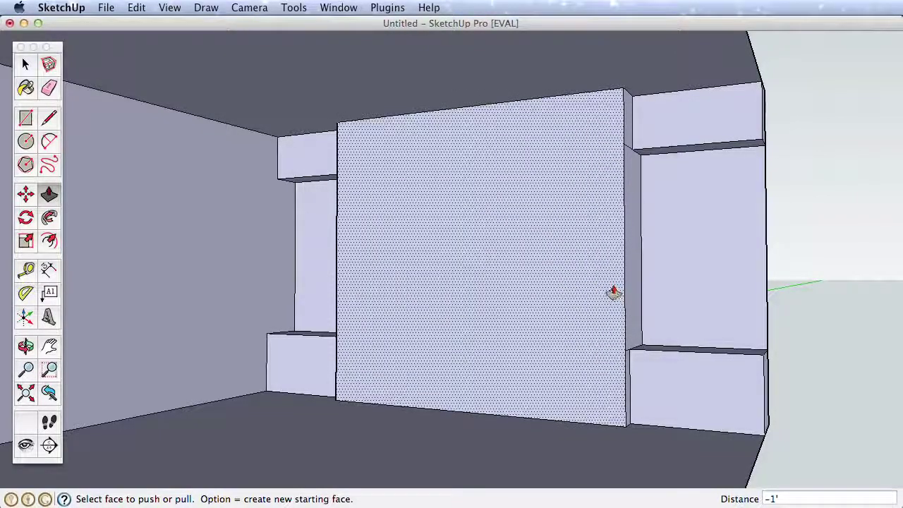
{"action": "key", "text": "o"}
{"action": "left_click_drag", "start_coordinate": [692, 296], "coordinate": [593, 294]}
{"action": "key", "text": "p"}
{"action": "middle_click_drag", "start_coordinate": [592, 295], "coordinate": [610, 290]}
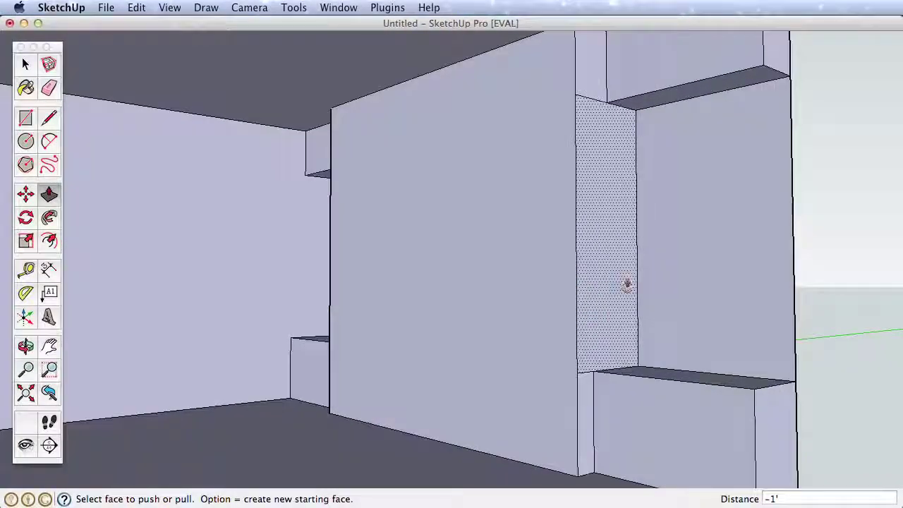
{"action": "left_click", "coordinate": [51, 86]}
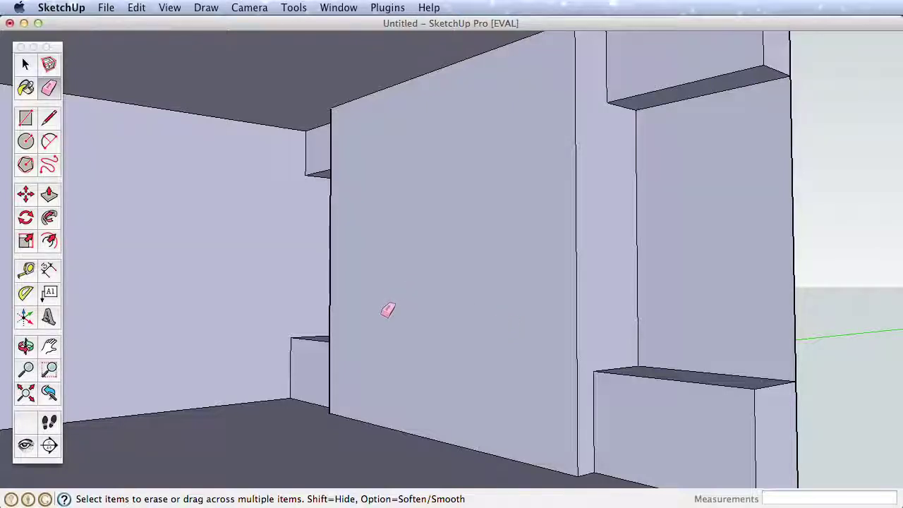
{"action": "scroll", "coordinate": [599, 369], "scroll_direction": "up", "scroll_amount": 3}
{"action": "scroll", "coordinate": [593, 368], "scroll_direction": "down", "scroll_amount": 1}
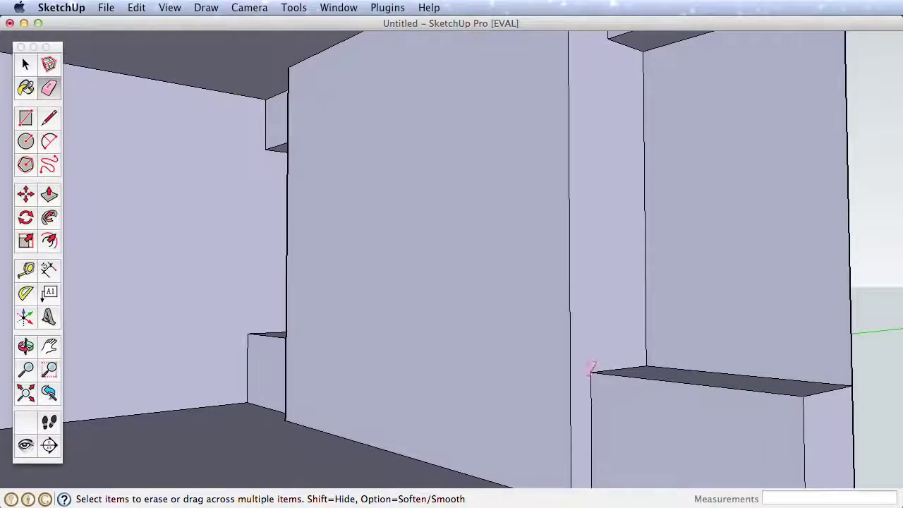
{"action": "scroll", "coordinate": [593, 367], "scroll_direction": "down", "scroll_amount": 2}
{"action": "mouse_move", "coordinate": [371, 337]}
{"action": "middle_mouse_down"}
{"action": "mouse_move", "coordinate": [343, 345]}
{"action": "mouse_move", "coordinate": [489, 341]}
{"action": "mouse_move", "coordinate": [679, 364]}
{"action": "middle_mouse_up"}
{"action": "key", "text": "e"}
{"action": "scroll", "coordinate": [238, 351], "scroll_direction": "up", "scroll_amount": 4}
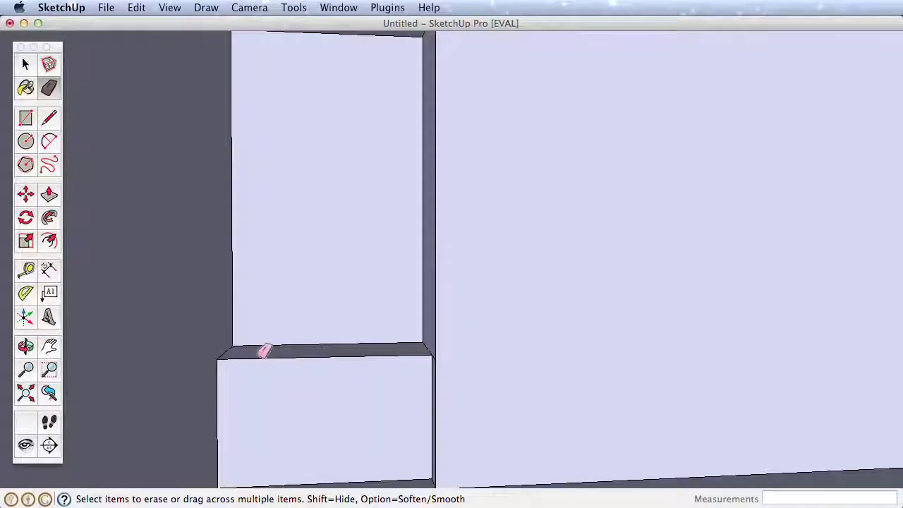
{"action": "scroll", "coordinate": [302, 346], "scroll_direction": "up", "scroll_amount": 1}
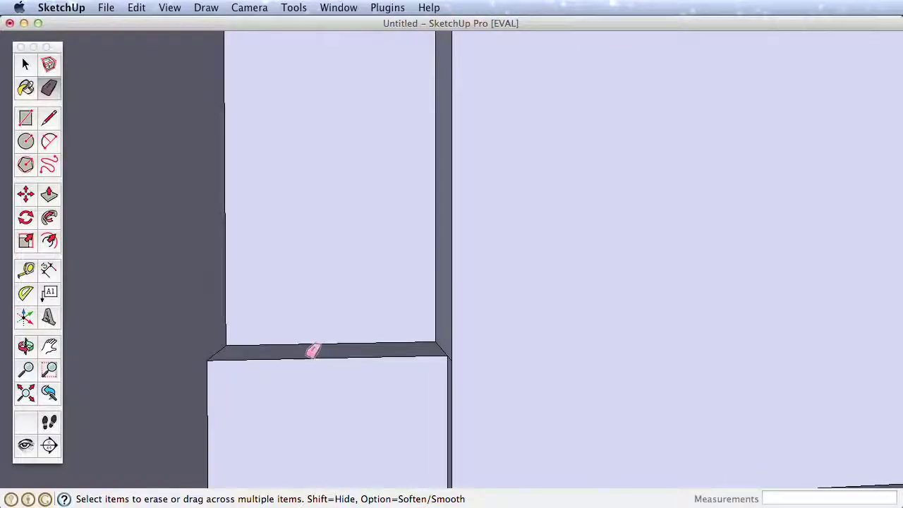
{"action": "scroll", "coordinate": [311, 348], "scroll_direction": "up", "scroll_amount": 1}
{"action": "mouse_move", "coordinate": [313, 349]}
{"action": "middle_mouse_down"}
{"action": "mouse_move", "coordinate": [400, 361]}
{"action": "mouse_move", "coordinate": [271, 357]}
{"action": "mouse_move", "coordinate": [292, 310]}
{"action": "middle_mouse_up"}
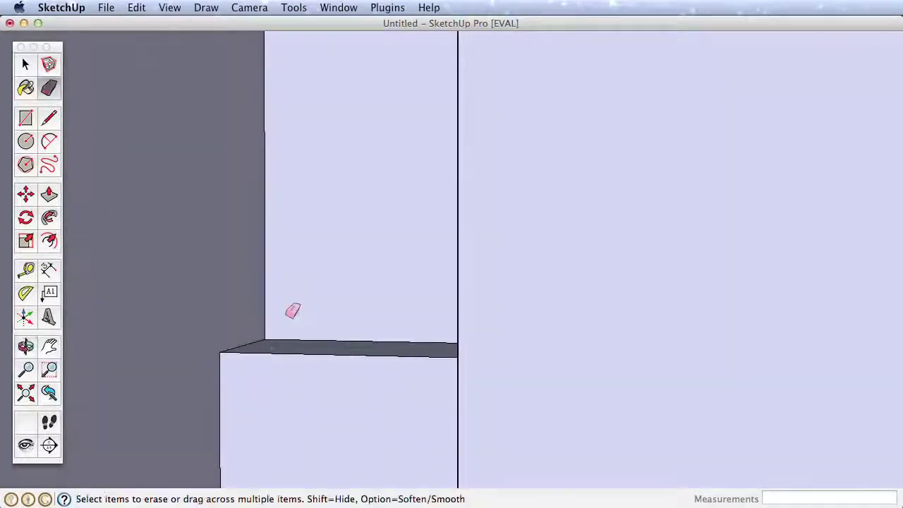
{"action": "scroll", "coordinate": [305, 288], "scroll_direction": "down", "scroll_amount": 6}
{"action": "middle_click_drag", "start_coordinate": [638, 334], "coordinate": [513, 317]}
{"action": "scroll", "coordinate": [514, 317], "scroll_direction": "down", "scroll_amount": 5}
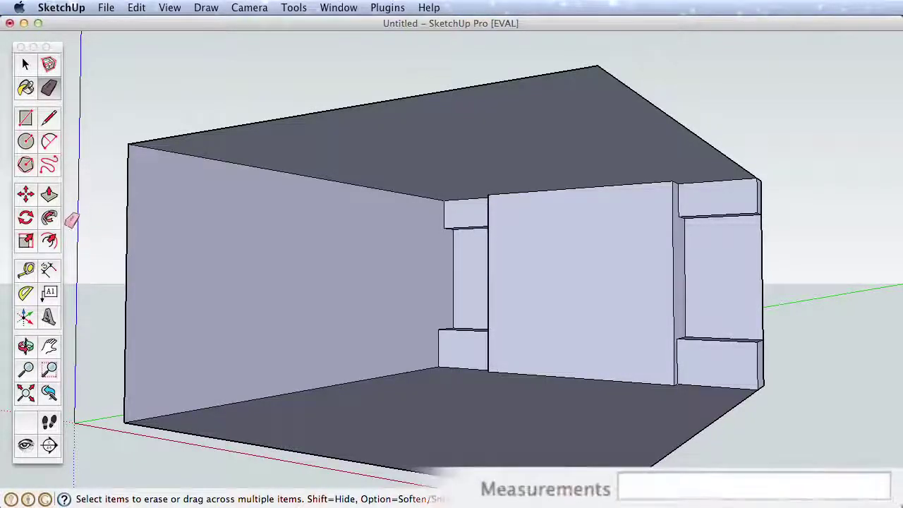
Set the camera's field of view to 50 degrees.
{"action": "left_click", "coordinate": [25, 368]}
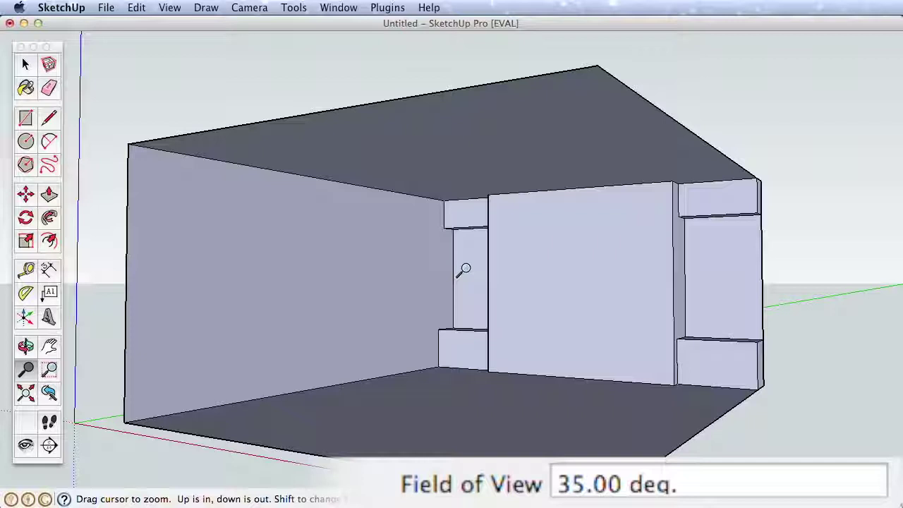
{"action": "type", "text": "30"}
{"action": "key", "text": "Return"}
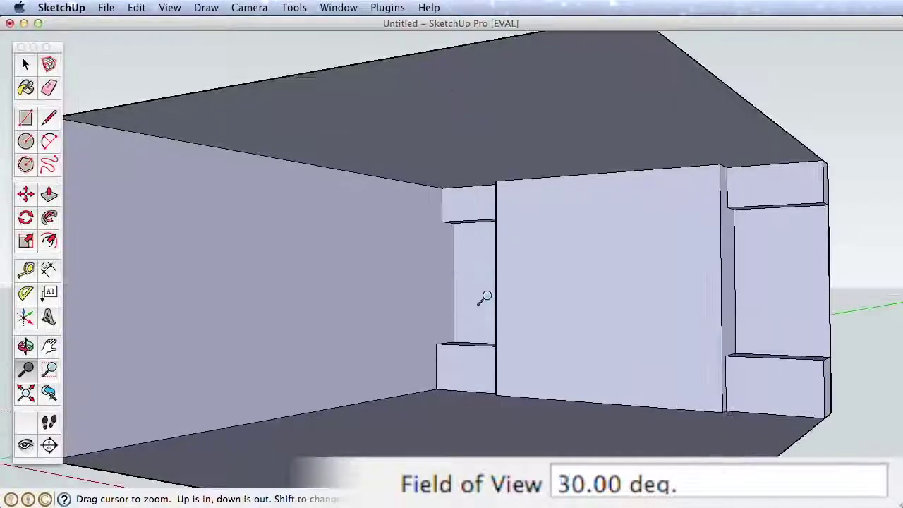
{"action": "type", "text": "50"}
{"action": "key", "text": "Return"}
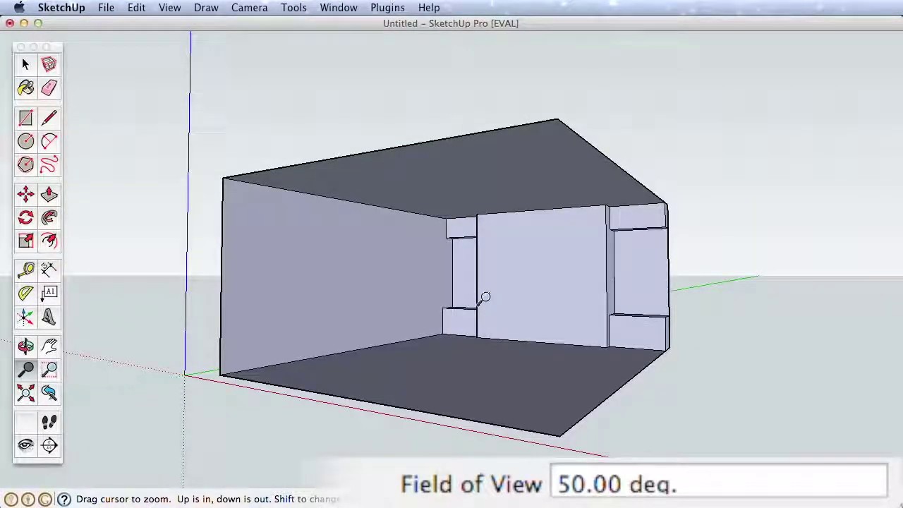
{"action": "left_click_drag", "start_coordinate": [488, 305], "coordinate": [484, 264]}
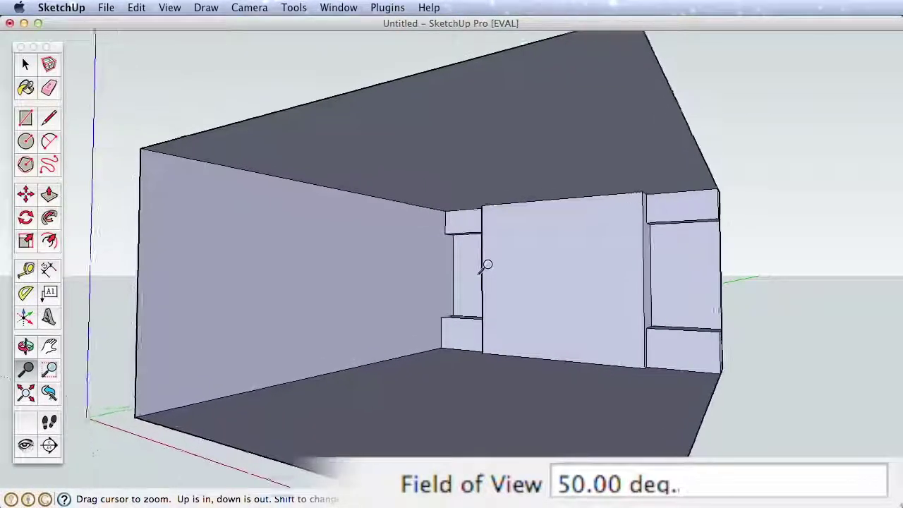
Orbit and zoom in on the left shelf where it meets the center panel.
{"action": "left_click", "coordinate": [49, 87]}
{"action": "scroll", "coordinate": [468, 264], "scroll_direction": "up", "scroll_amount": 10}
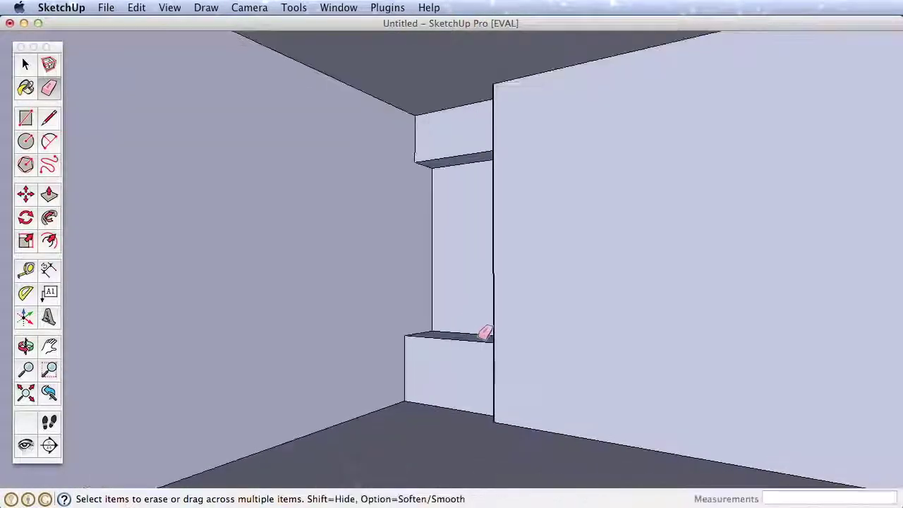
{"action": "mouse_move", "coordinate": [480, 345]}
{"action": "middle_mouse_down"}
{"action": "mouse_move", "coordinate": [731, 369]}
{"action": "mouse_move", "coordinate": [610, 348]}
{"action": "middle_mouse_up"}
{"action": "scroll", "coordinate": [548, 347], "scroll_direction": "up", "scroll_amount": 3}
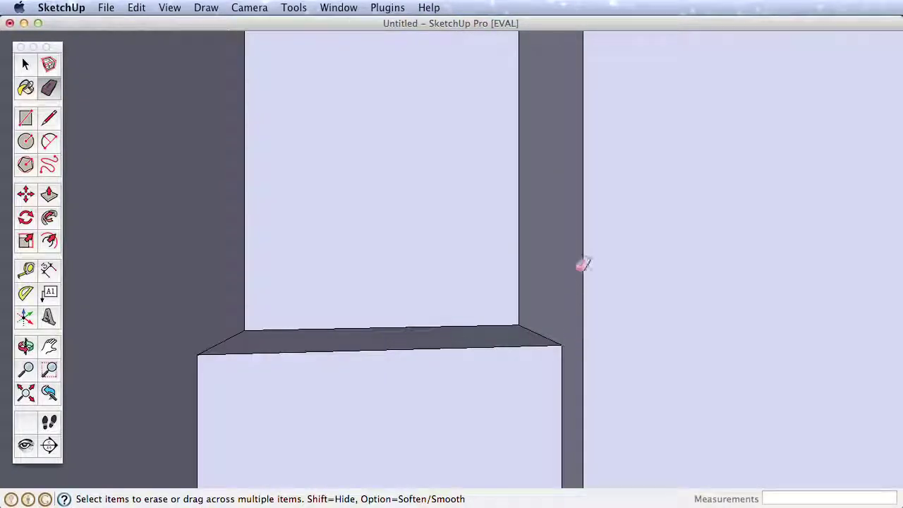
{"action": "mouse_move", "coordinate": [589, 106]}
{"action": "middle_mouse_down"}
{"action": "mouse_move", "coordinate": [585, 97]}
{"action": "mouse_move", "coordinate": [573, 407]}
{"action": "mouse_move", "coordinate": [569, 398]}
{"action": "middle_mouse_up"}
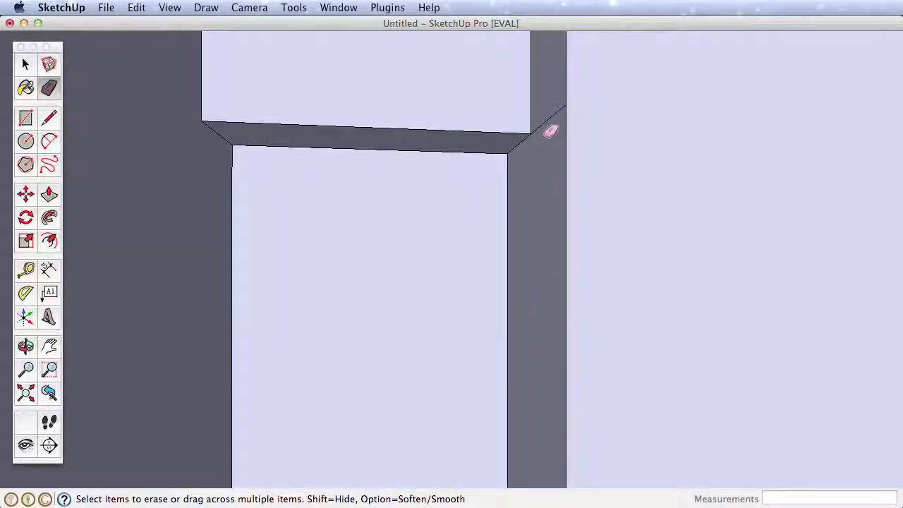
{"action": "mouse_move", "coordinate": [594, 151]}
{"action": "middle_mouse_down"}
{"action": "mouse_move", "coordinate": [673, 278]}
{"action": "mouse_move", "coordinate": [440, 258]}
{"action": "mouse_move", "coordinate": [497, 331]}
{"action": "mouse_move", "coordinate": [346, 383]}
{"action": "mouse_move", "coordinate": [578, 280]}
{"action": "mouse_move", "coordinate": [567, 275]}
{"action": "middle_mouse_up"}
{"action": "scroll", "coordinate": [568, 276], "scroll_direction": "down", "scroll_amount": 5}
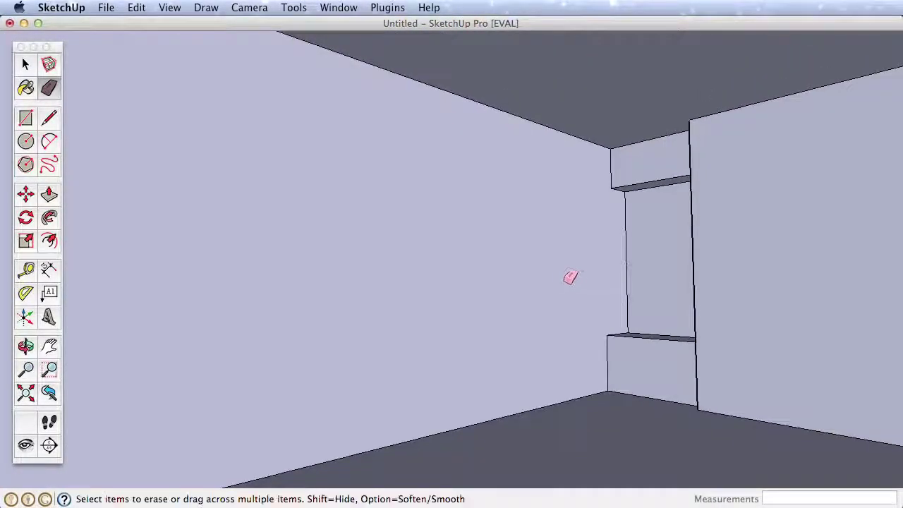
Place vertical guides 5' from the shelf edge and 30" beyond that.
{"action": "left_click", "coordinate": [27, 271]}
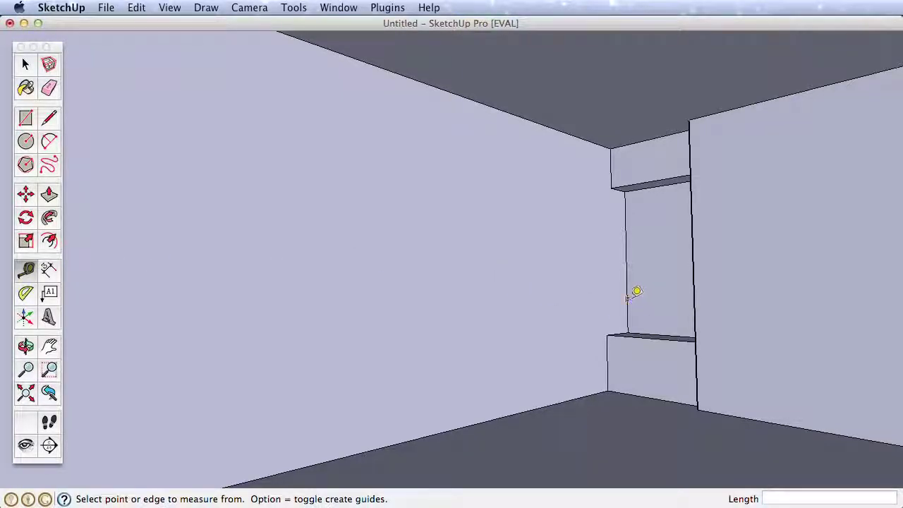
{"action": "left_click", "coordinate": [627, 299]}
{"action": "type", "text": "5"}
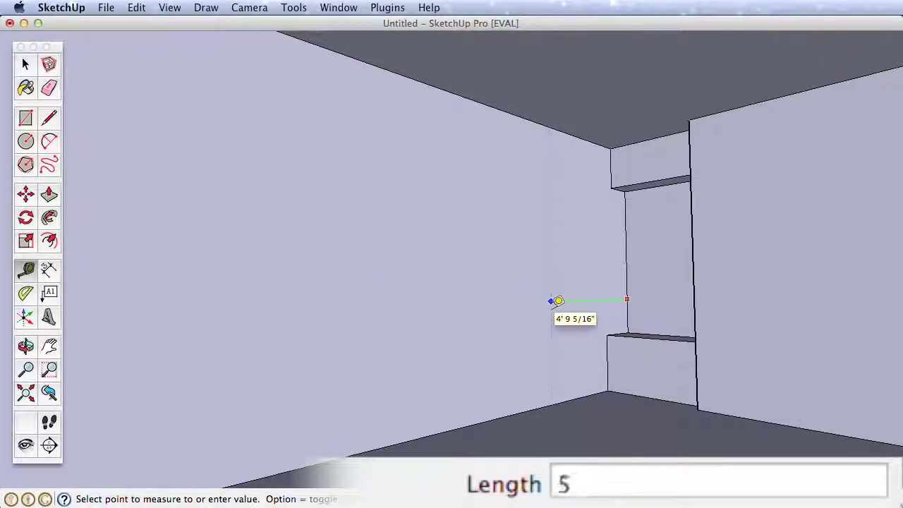
{"action": "type", "text": "'"}
{"action": "key", "text": "Return"}
{"action": "left_click", "coordinate": [547, 309]}
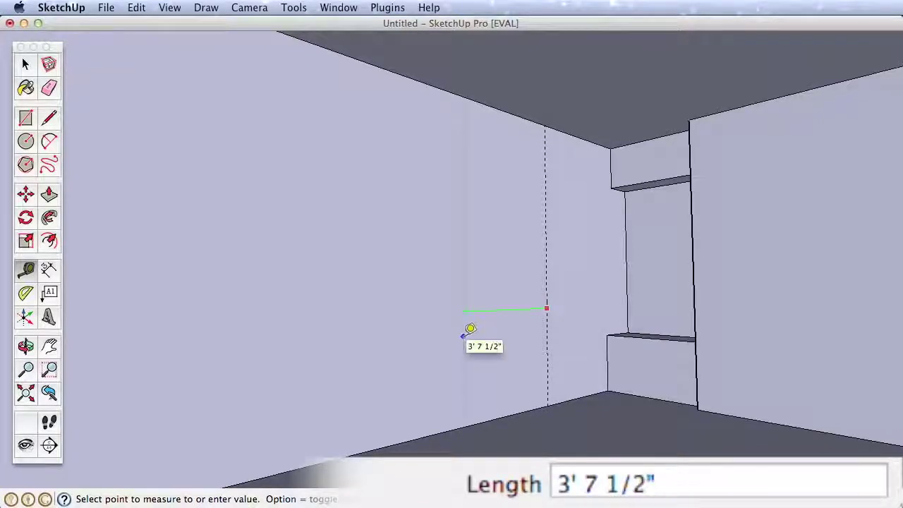
{"action": "type", "text": "30"}
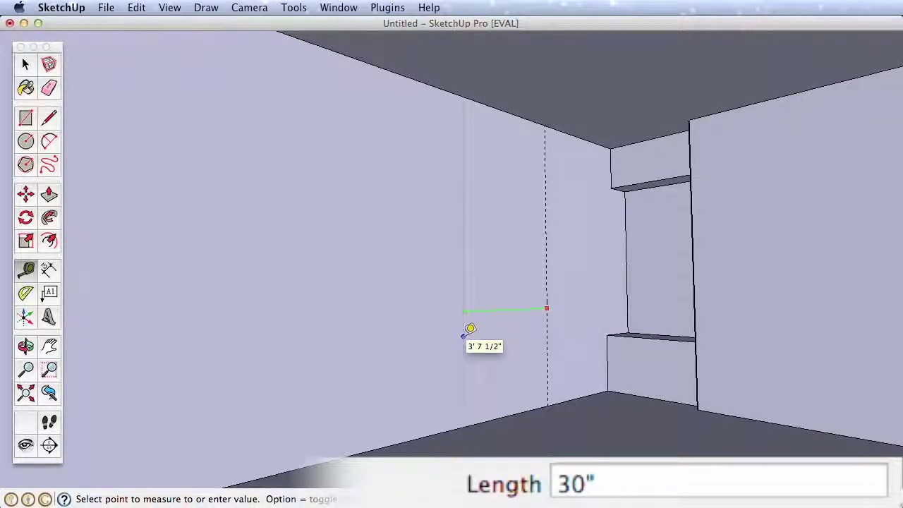
{"action": "key", "text": "Return"}
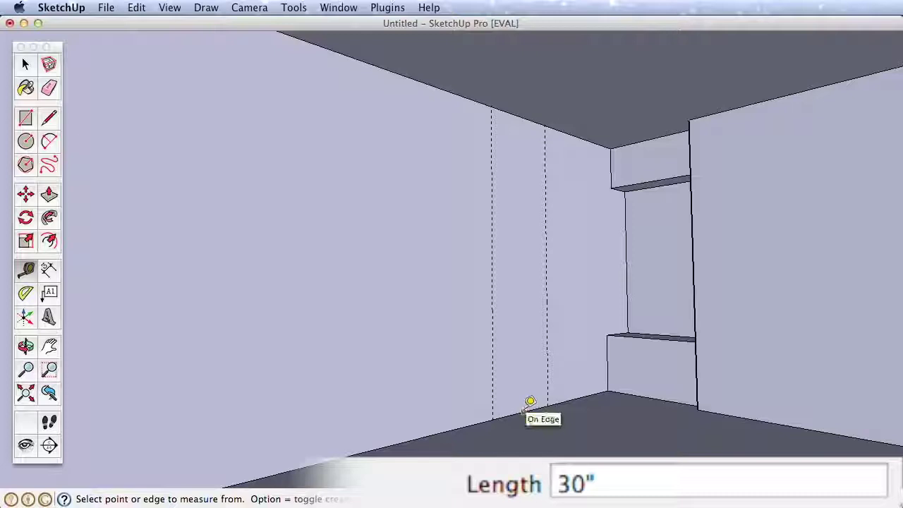
Add horizontal guides at shelf height and below the ceiling.
{"action": "left_click", "coordinate": [524, 412]}
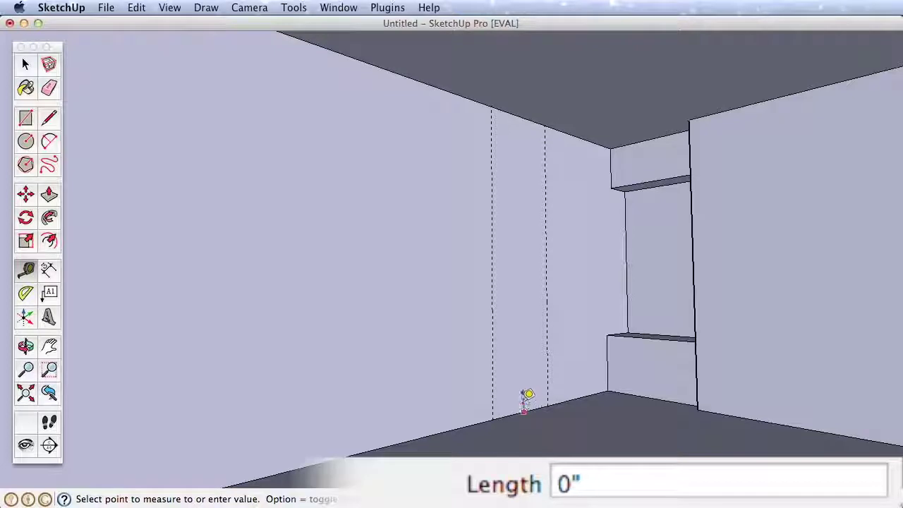
{"action": "left_click", "coordinate": [615, 332]}
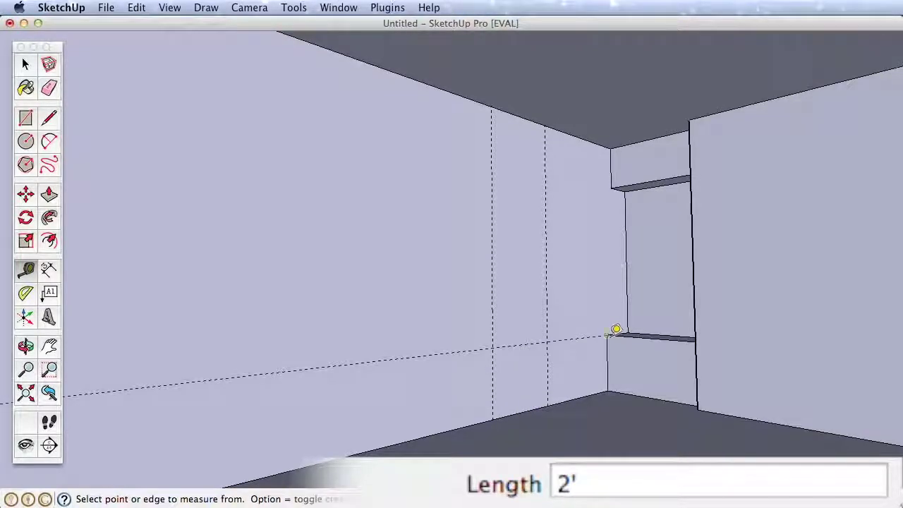
{"action": "left_click", "coordinate": [584, 139]}
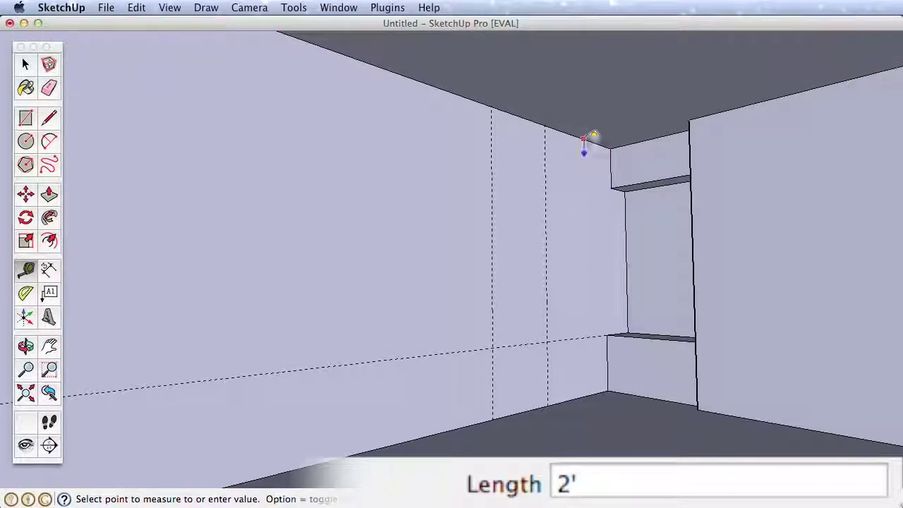
{"action": "left_click", "coordinate": [619, 182]}
{"action": "middle_click_drag", "start_coordinate": [635, 283], "coordinate": [446, 319]}
Draw the roughly 2' 6" by 5' 3" window rectangle between the guide intersections.
{"action": "left_click", "coordinate": [25, 118]}
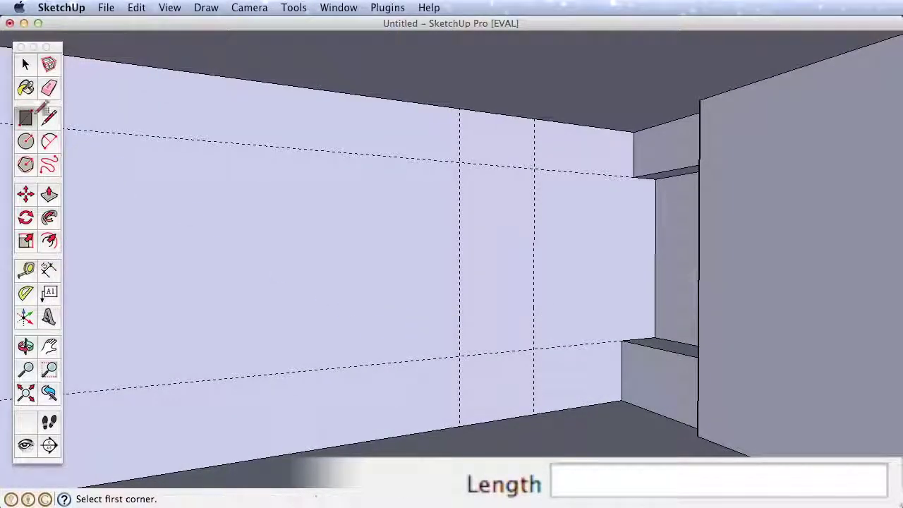
{"action": "left_click", "coordinate": [459, 163]}
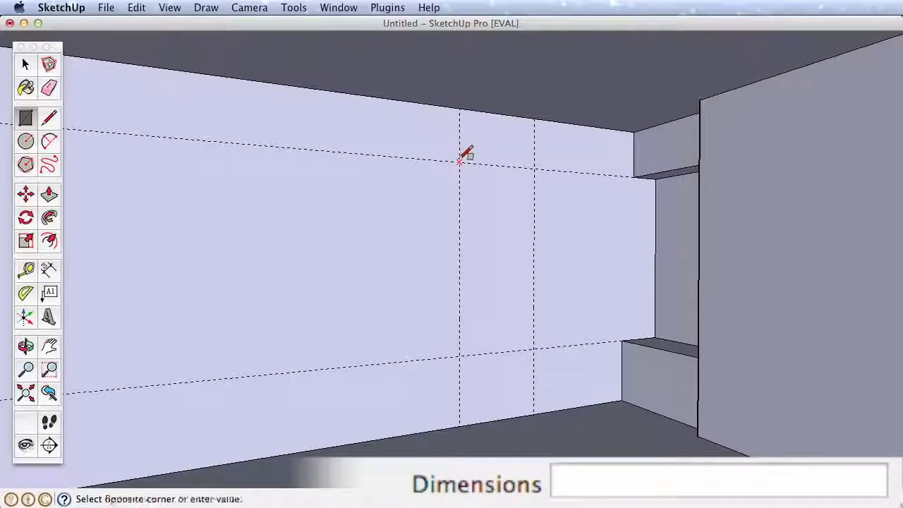
{"action": "left_click", "coordinate": [534, 349]}
{"action": "middle_click_drag", "start_coordinate": [480, 350], "coordinate": [670, 321]}
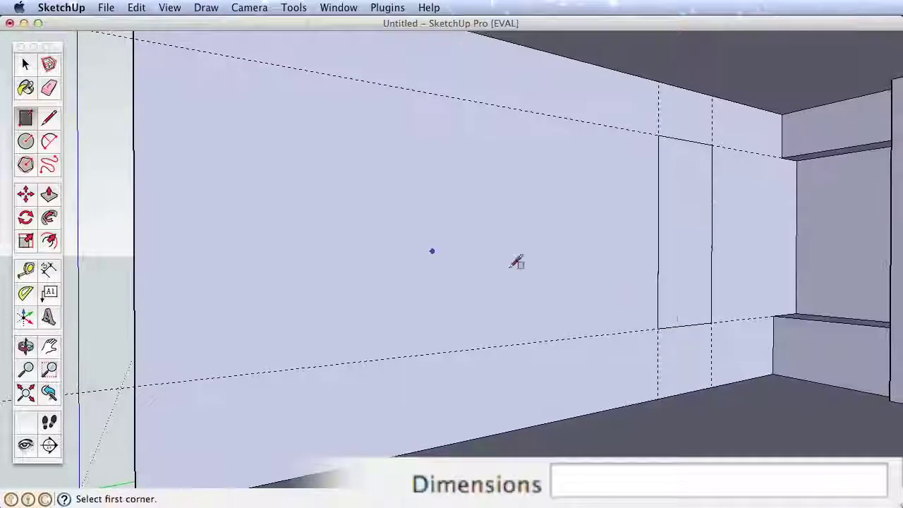
Add a guide 18" left of the window and copy the rectangle onto it.
{"action": "left_click", "coordinate": [25, 269]}
{"action": "left_click", "coordinate": [658, 252]}
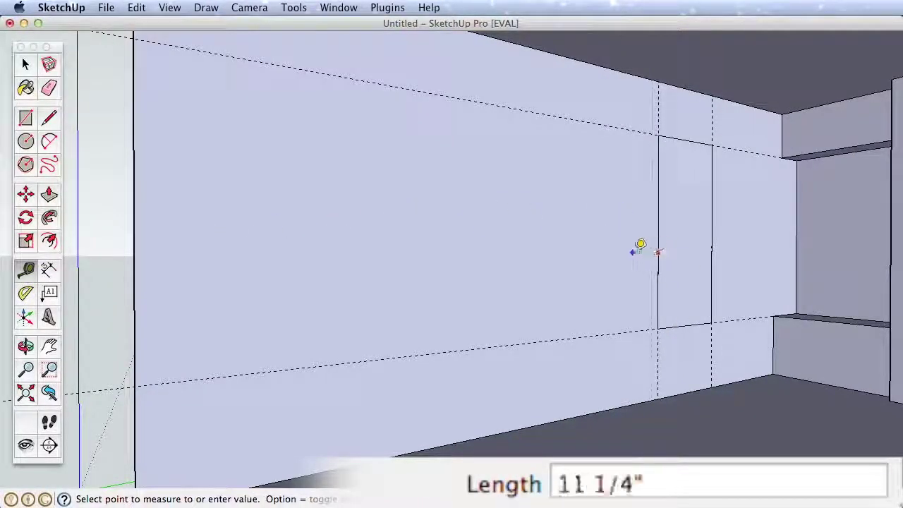
{"action": "type", "text": "18"}
{"action": "key", "text": "Return"}
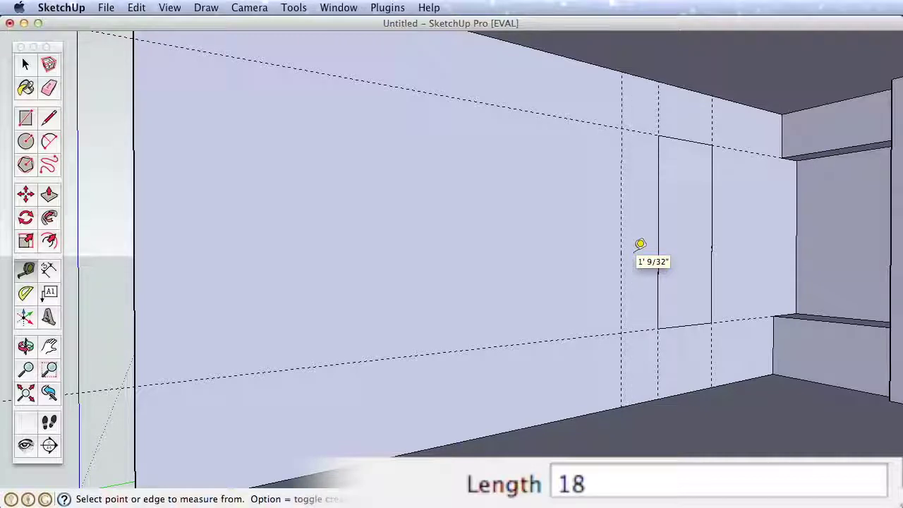
{"action": "key", "text": "space"}
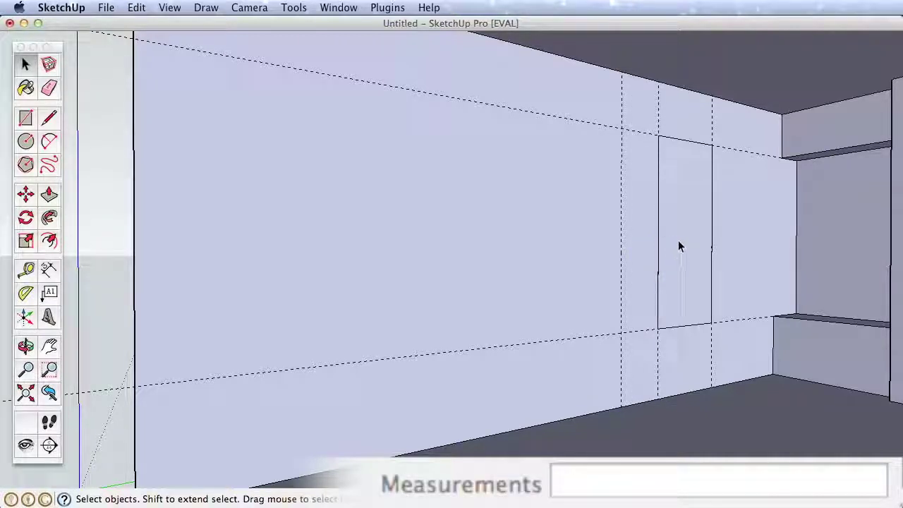
{"action": "left_click", "coordinate": [679, 246]}
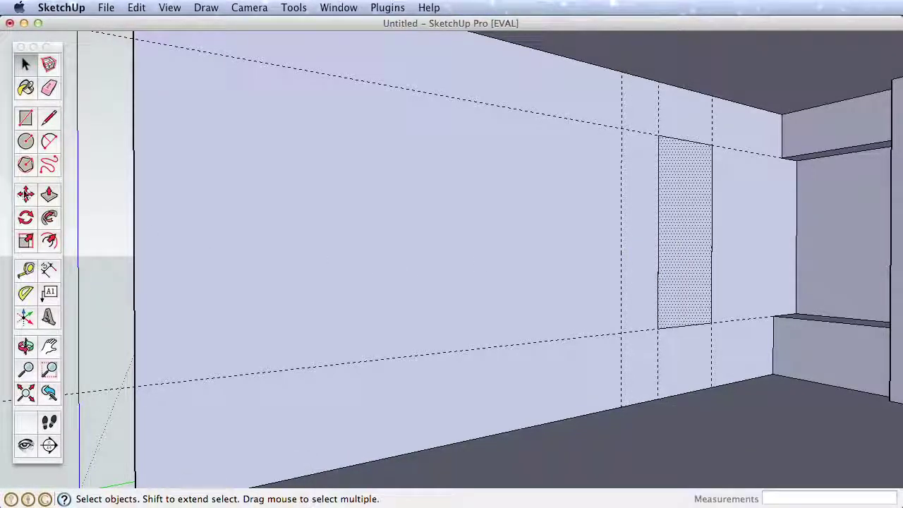
{"action": "left_click", "coordinate": [26, 194]}
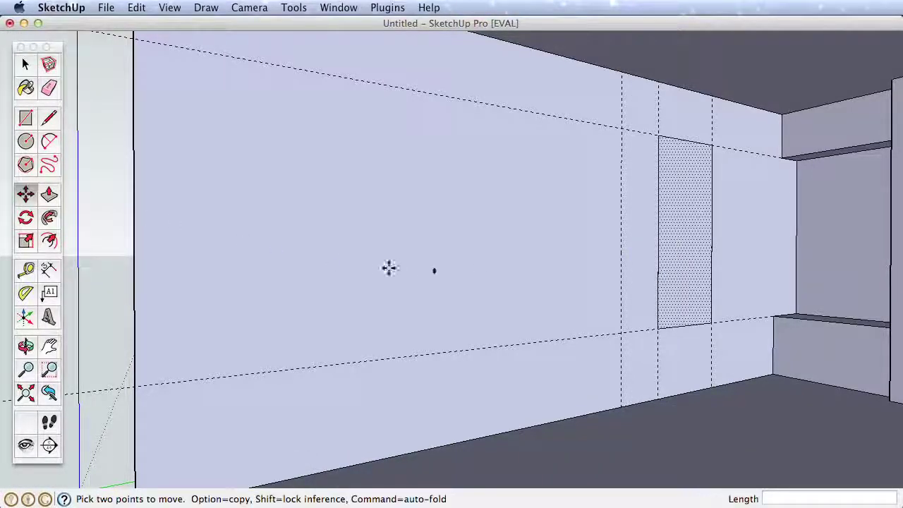
{"action": "left_click", "coordinate": [711, 323]}
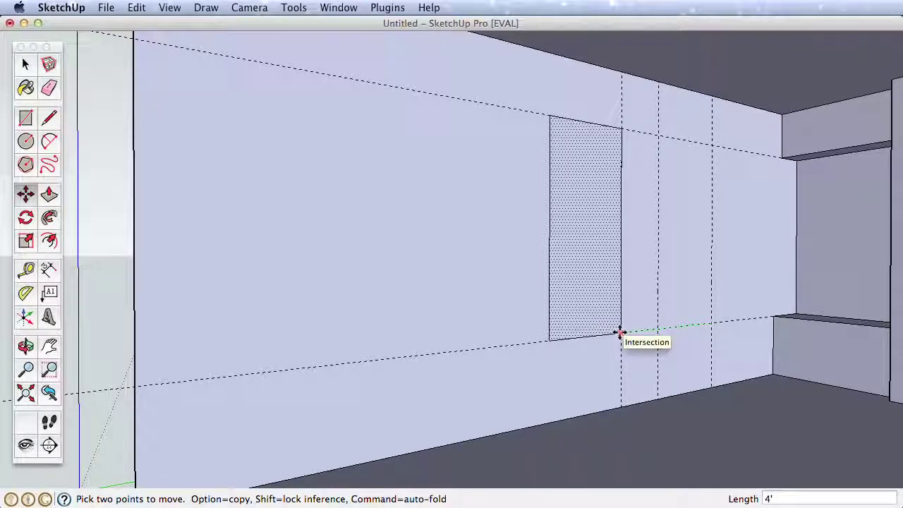
{"action": "key", "text": "alt"}
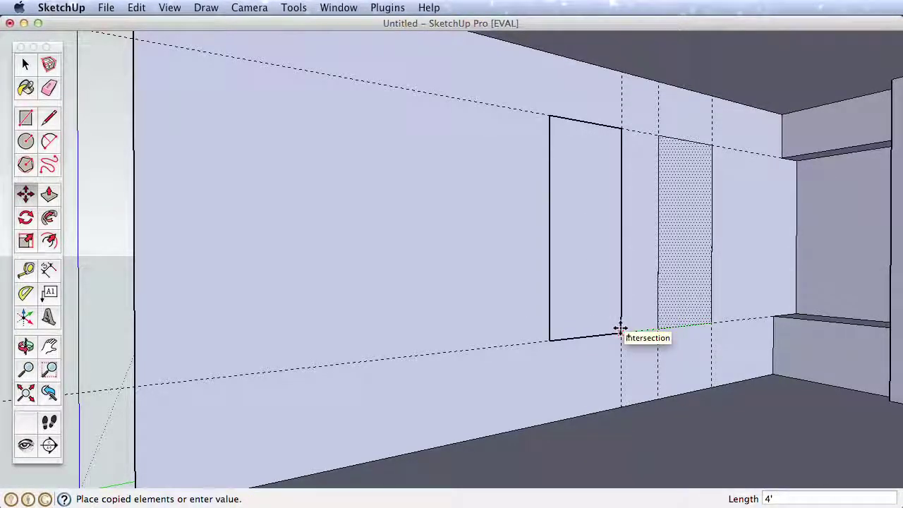
{"action": "left_click", "coordinate": [620, 331]}
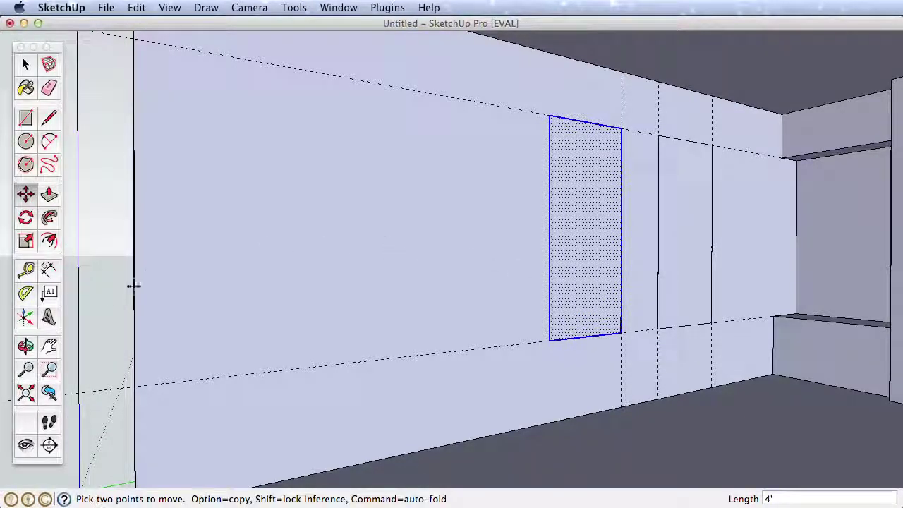
Place another guide 18" further left and copy a third window rectangle there.
{"action": "left_click", "coordinate": [26, 271]}
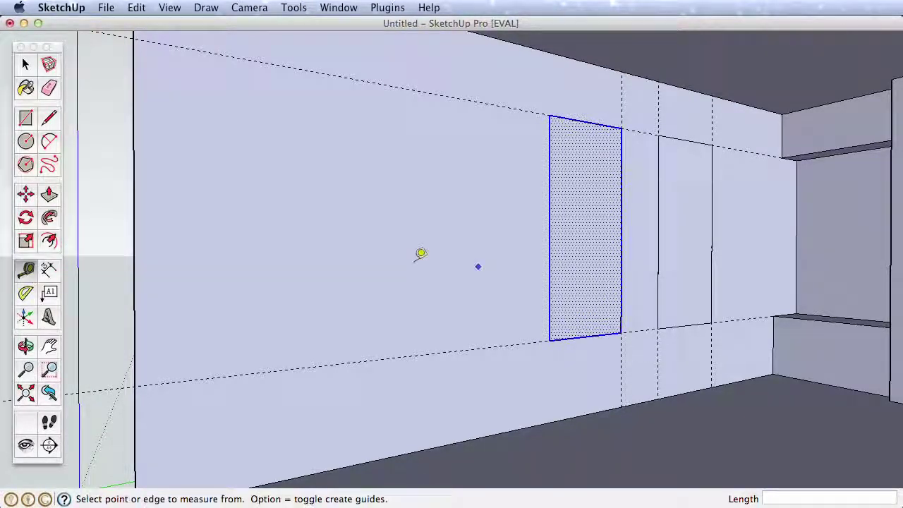
{"action": "left_click", "coordinate": [551, 277]}
{"action": "type", "text": "1"}
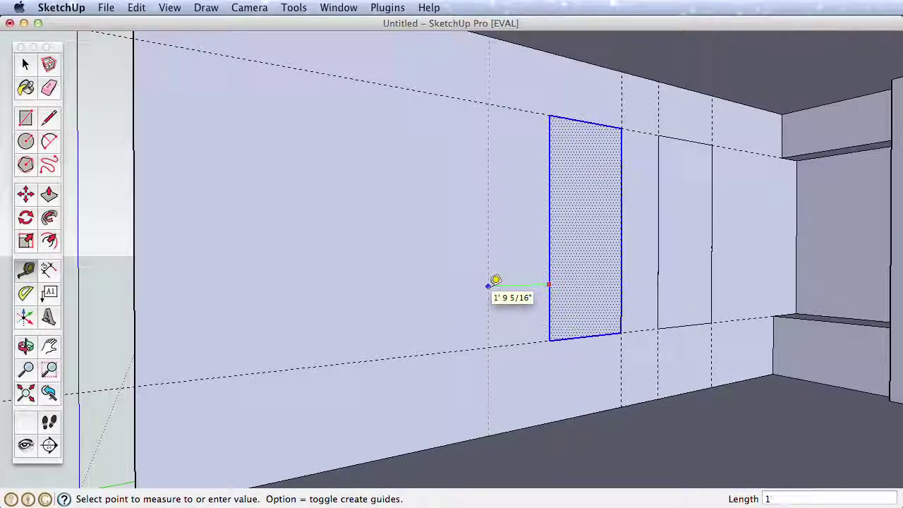
{"action": "type", "text": "8"}
{"action": "key", "text": "Return"}
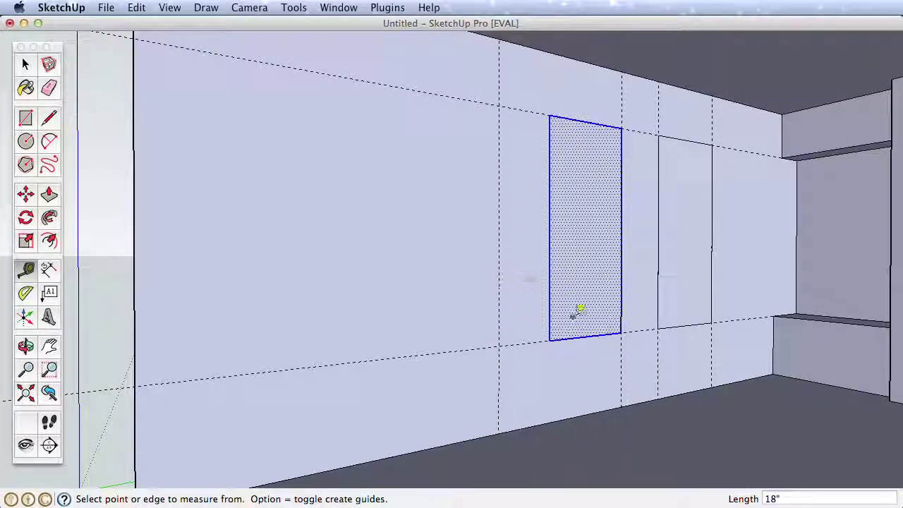
{"action": "left_click", "coordinate": [26, 64]}
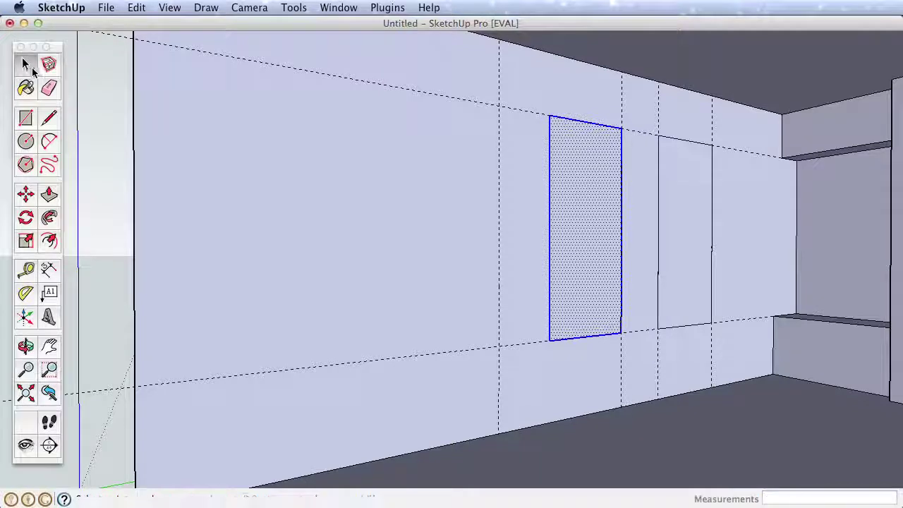
{"action": "left_click", "coordinate": [585, 252]}
{"action": "left_click", "coordinate": [25, 194]}
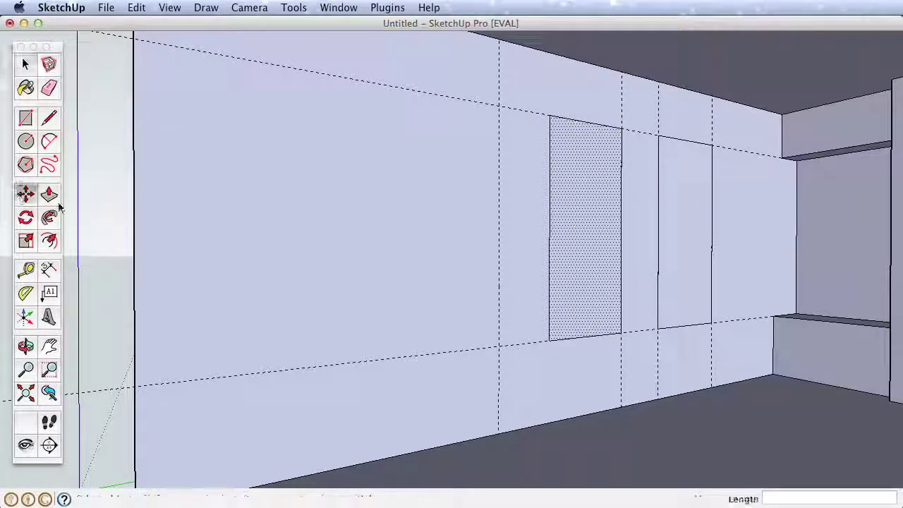
{"action": "left_click", "coordinate": [621, 328]}
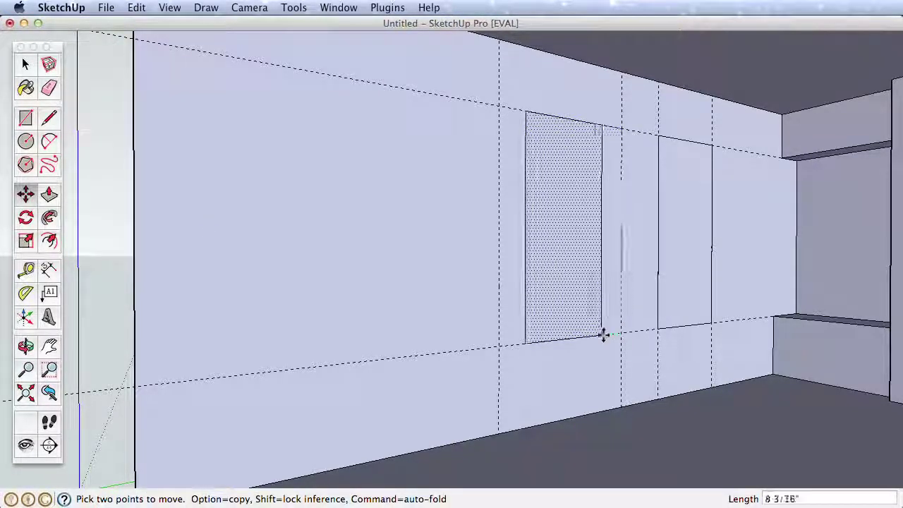
{"action": "key", "text": "alt"}
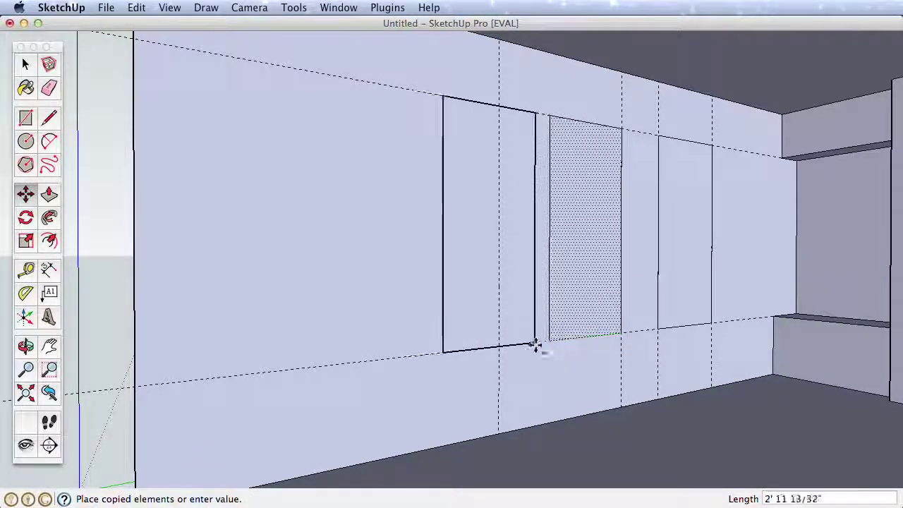
{"action": "left_click", "coordinate": [499, 346]}
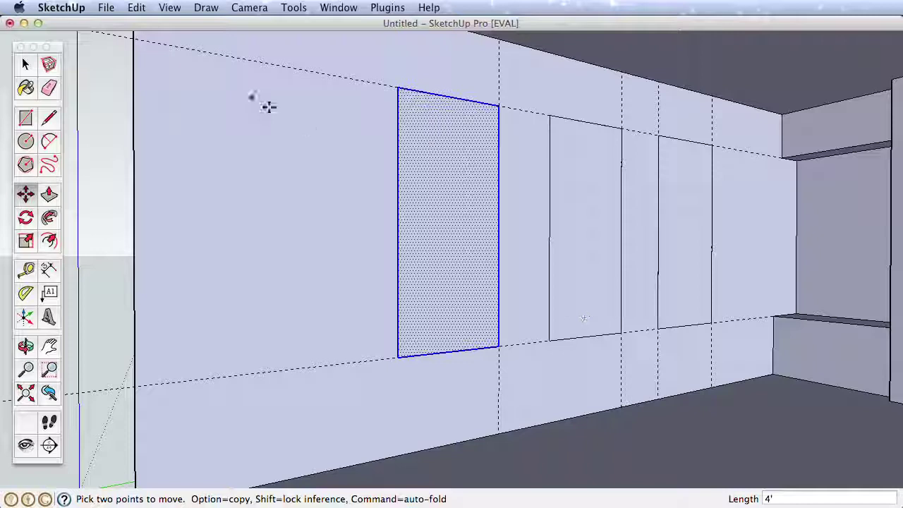
{"action": "left_click", "coordinate": [136, 7]}
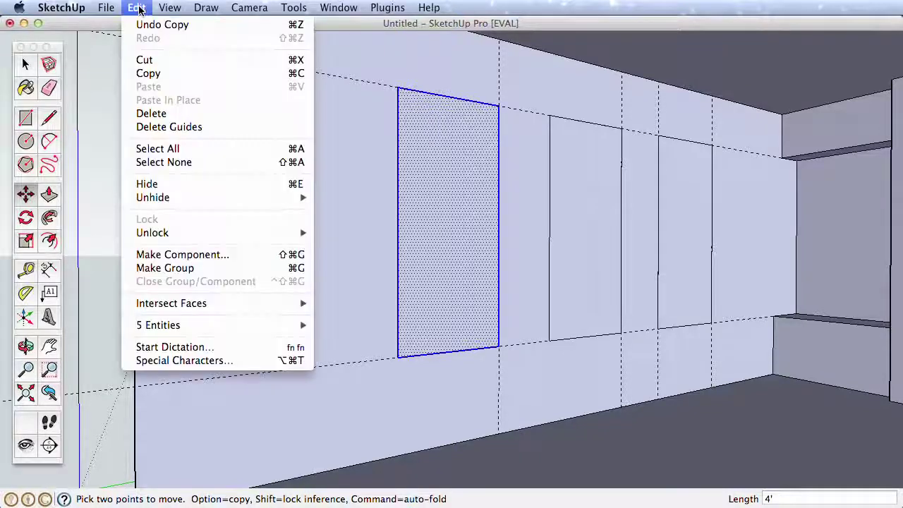
Delete all guides, clear the selection, and turn the view to face the wall squarely.
{"action": "left_click", "coordinate": [201, 126]}
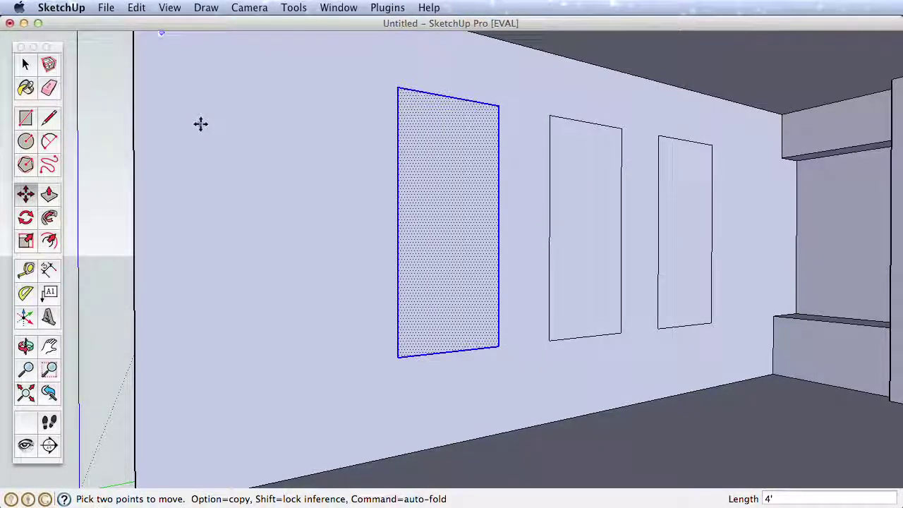
{"action": "left_click", "coordinate": [25, 65]}
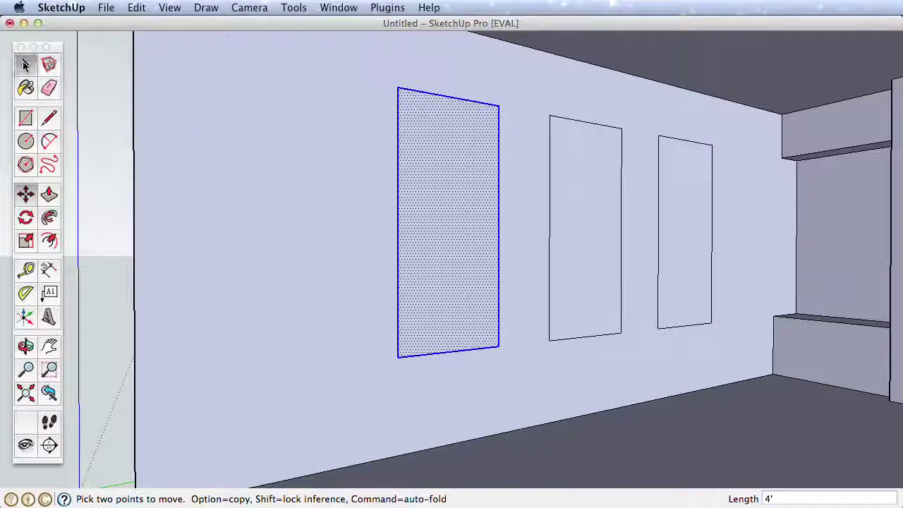
{"action": "left_click", "coordinate": [113, 146]}
{"action": "key", "text": "o"}
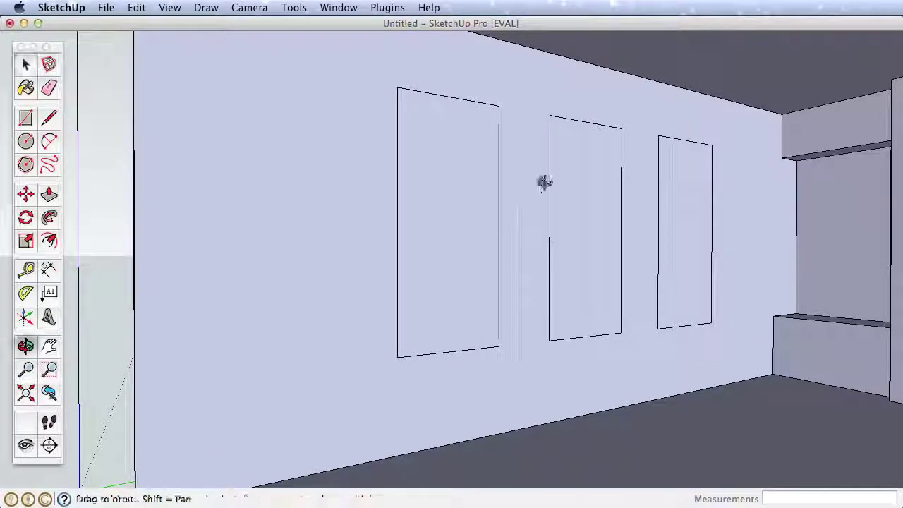
{"action": "left_click_drag", "start_coordinate": [544, 182], "coordinate": [370, 194]}
Offset the left window rectangle inward 3 inches, then offset the inner outline 1 inch more.
{"action": "key", "text": "space"}
{"action": "scroll", "coordinate": [242, 216], "scroll_direction": "up", "scroll_amount": 5}
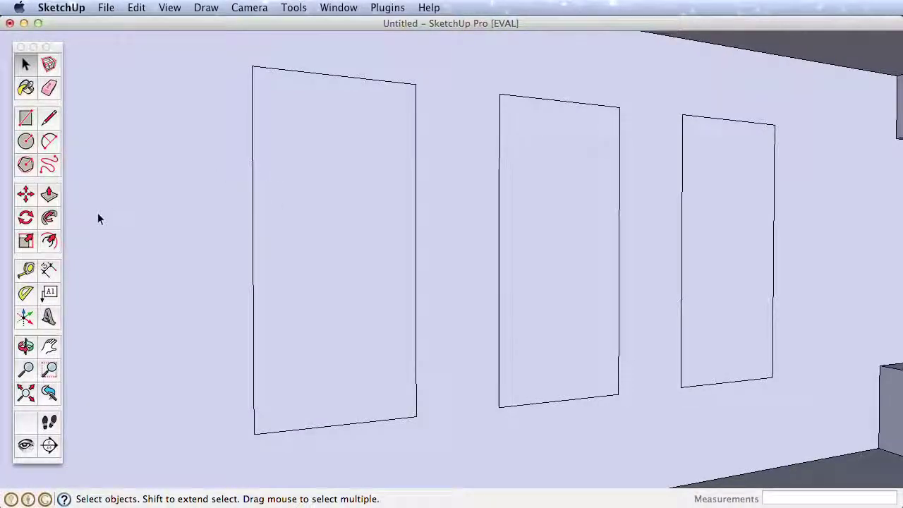
{"action": "left_click", "coordinate": [49, 241]}
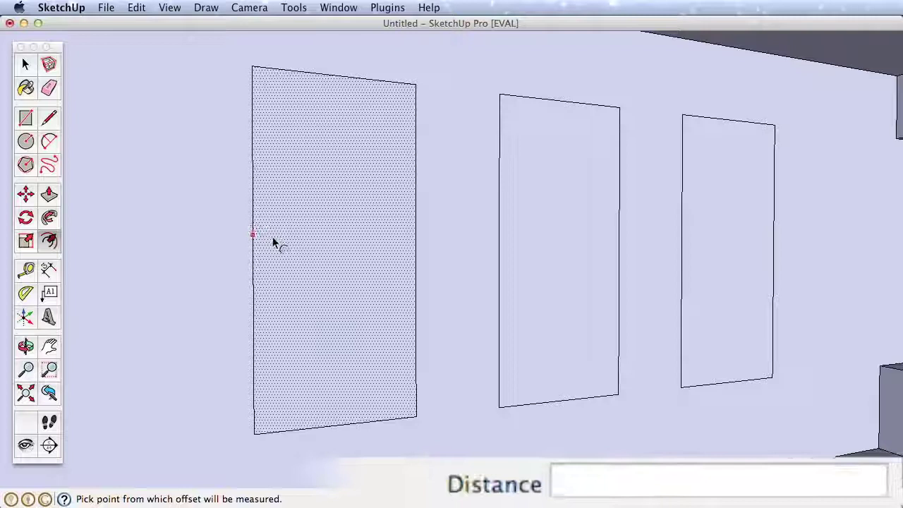
{"action": "left_click", "coordinate": [266, 240]}
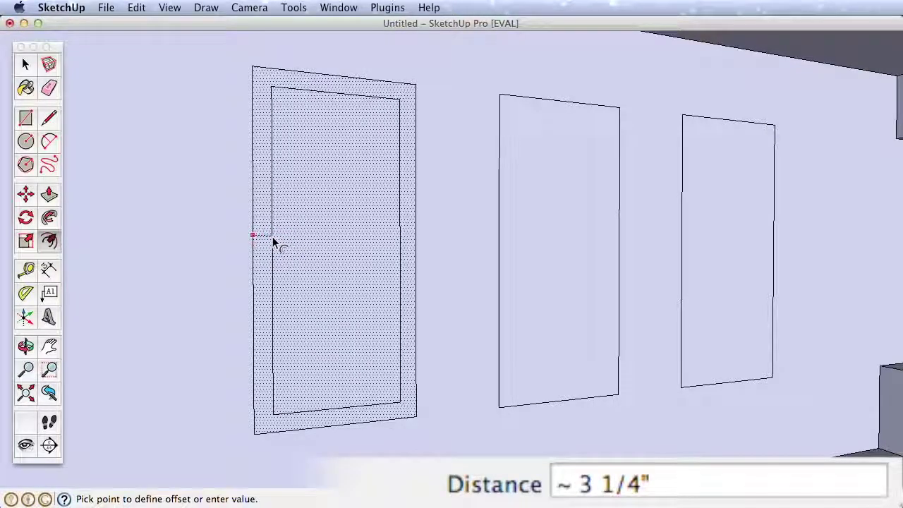
{"action": "type", "text": "3"}
{"action": "key", "text": "Return"}
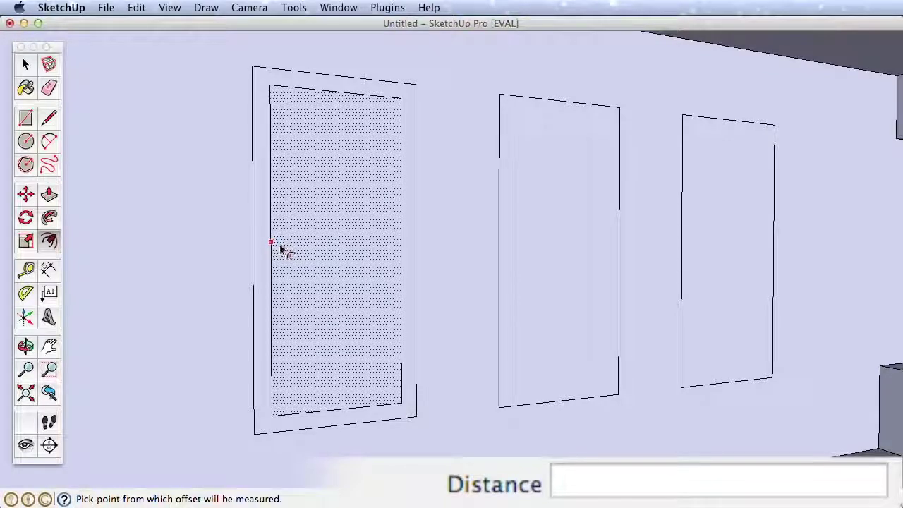
{"action": "left_click", "coordinate": [277, 246]}
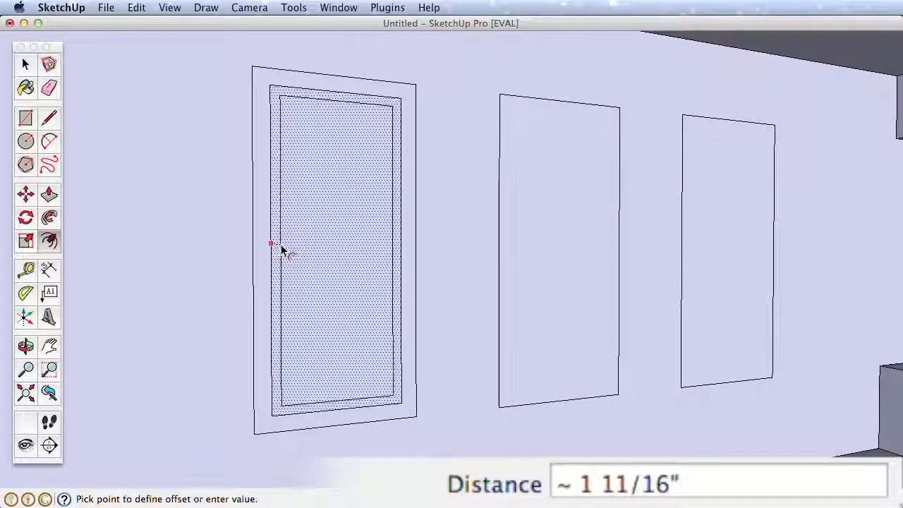
{"action": "type", "text": "1"}
{"action": "key", "text": "Return"}
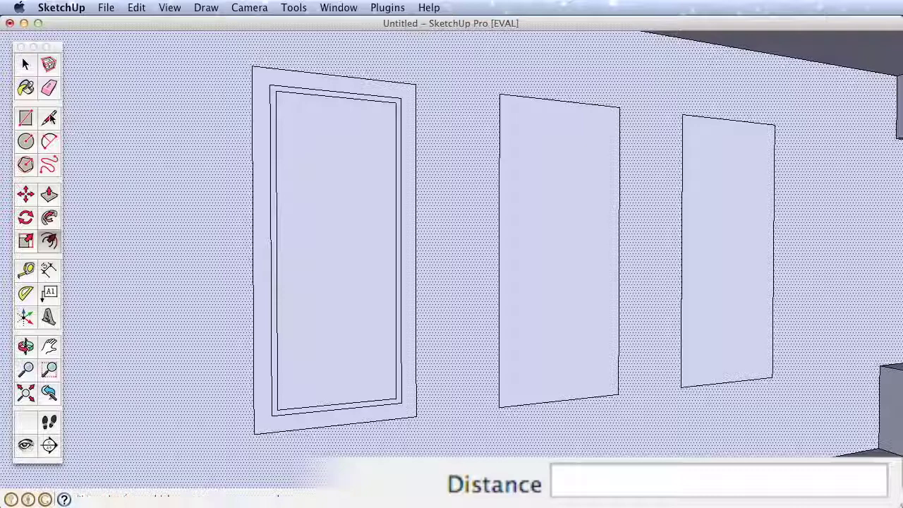
Draw a vertical line from the top-edge midpoint and a horizontal line across the left window's pane.
{"action": "left_click", "coordinate": [49, 119]}
{"action": "left_click", "coordinate": [339, 96]}
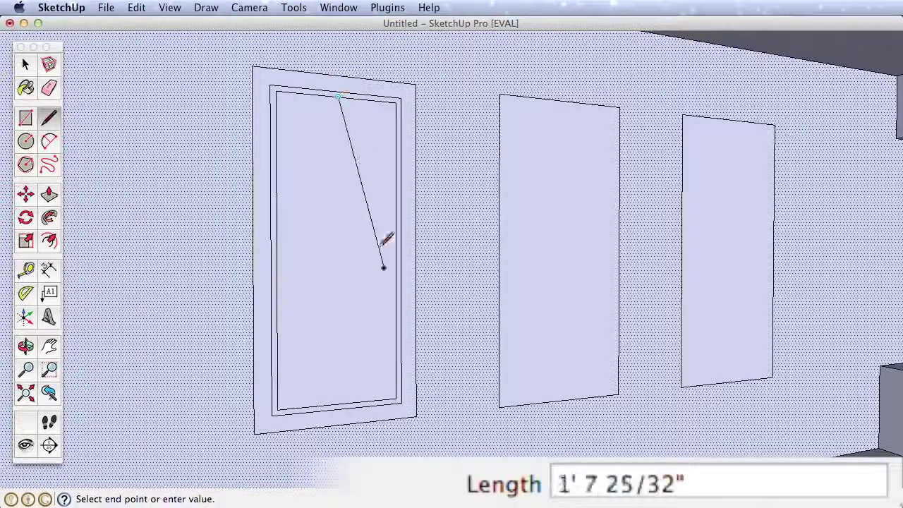
{"action": "left_click", "coordinate": [339, 403]}
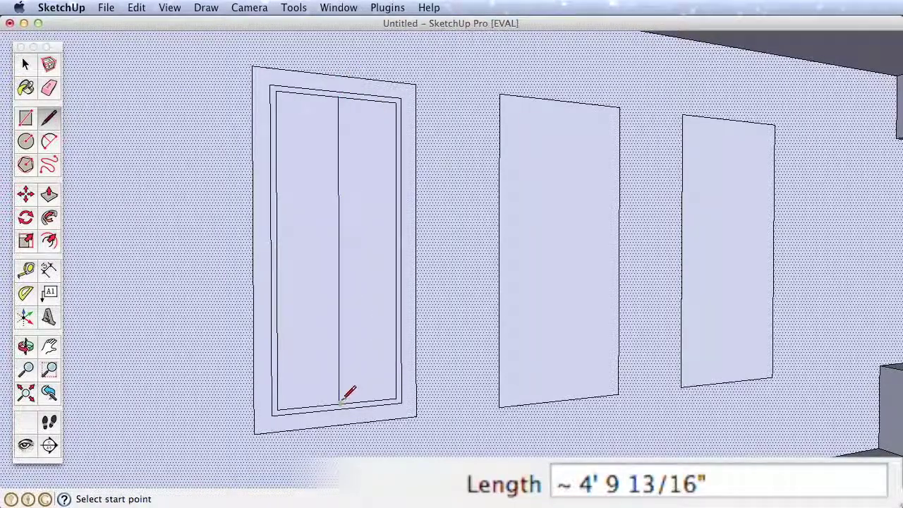
{"action": "left_click", "coordinate": [276, 251]}
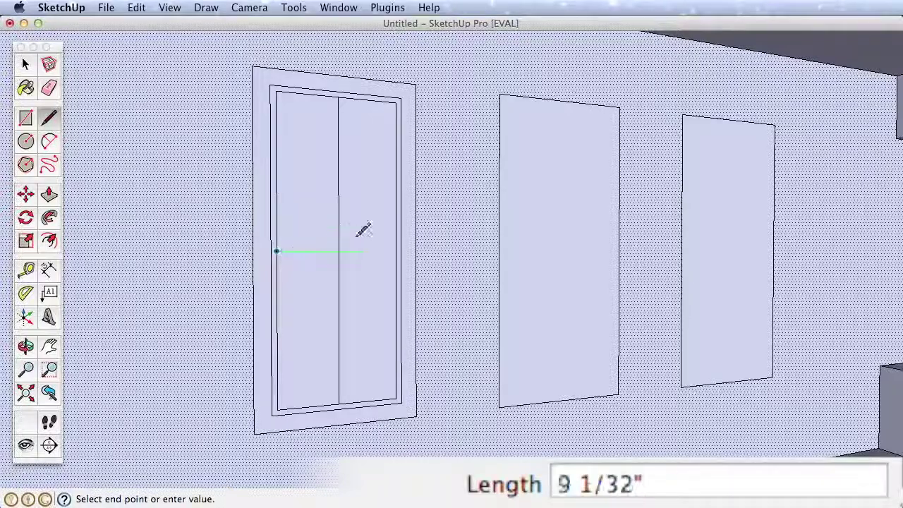
{"action": "left_click", "coordinate": [396, 251]}
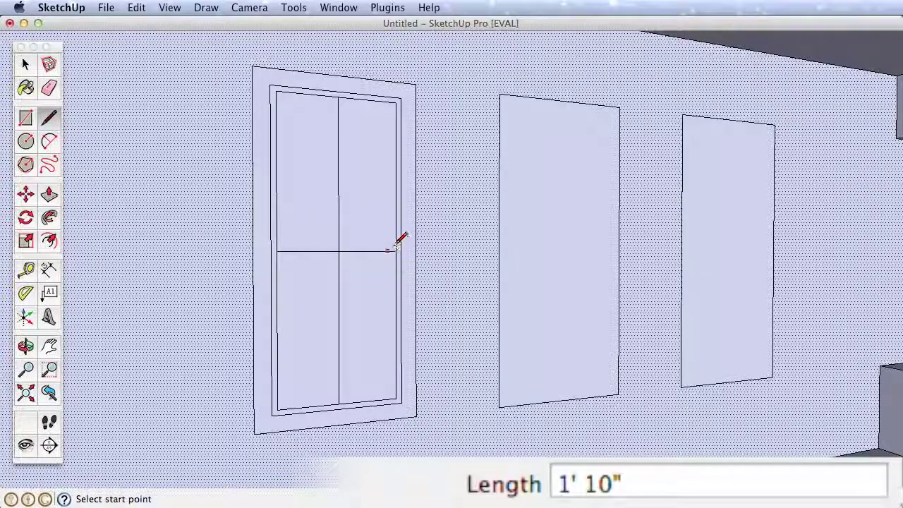
Offset the lower-left window pane inward by half an inch.
{"action": "left_click", "coordinate": [25, 65]}
{"action": "left_click", "coordinate": [308, 302]}
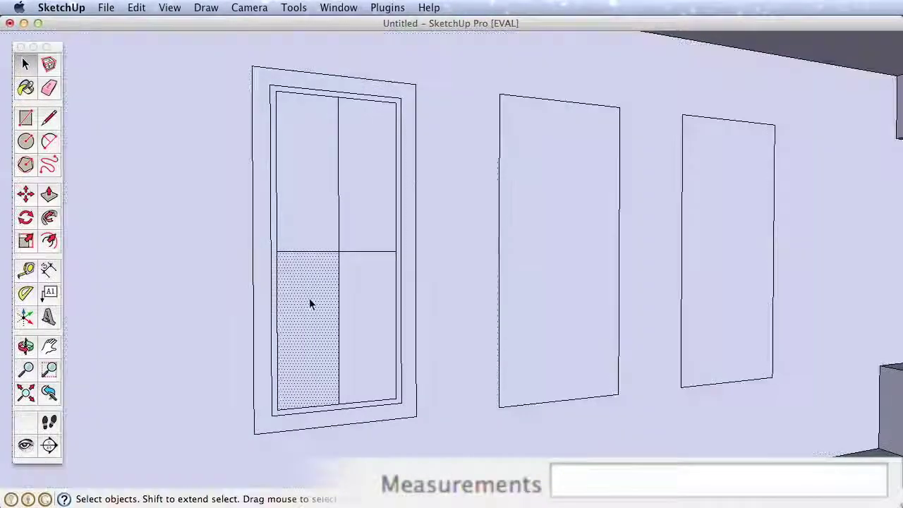
{"action": "left_click", "coordinate": [50, 240]}
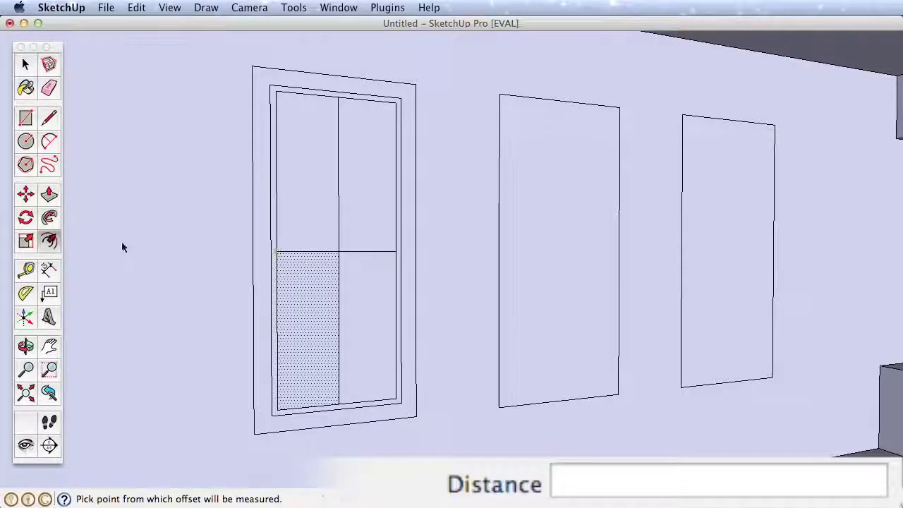
{"action": "left_click", "coordinate": [291, 298]}
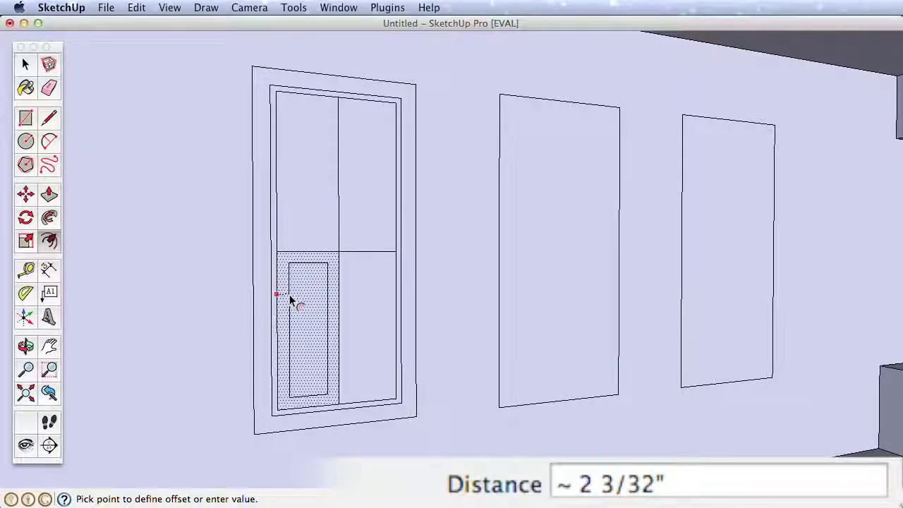
{"action": "type", "text": ".56"}
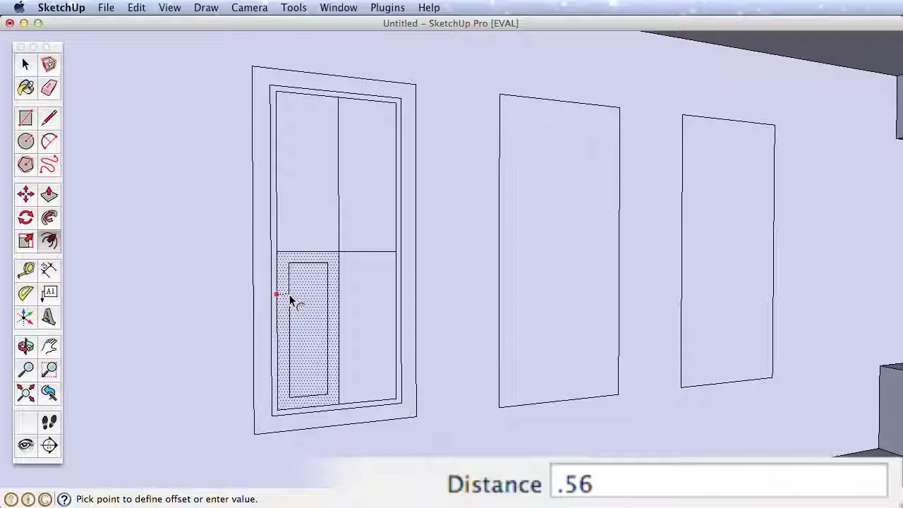
{"action": "key", "text": "Return"}
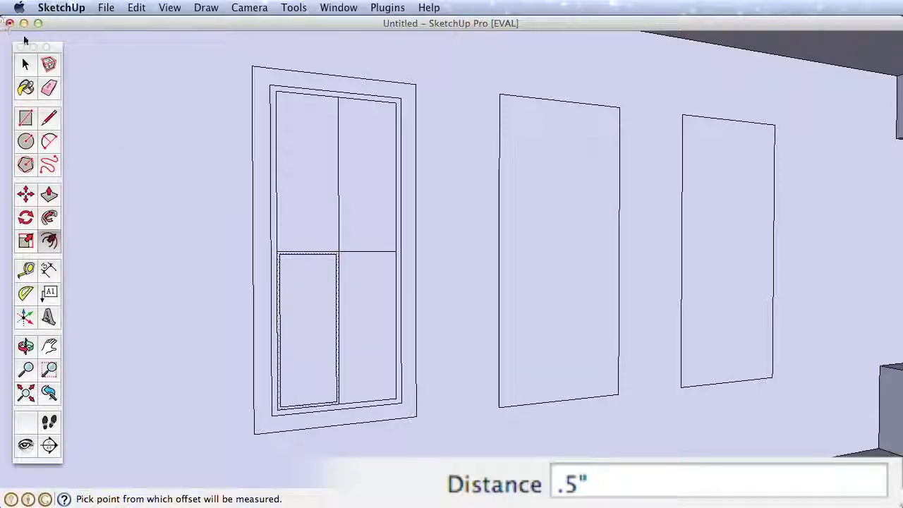
Give the upper-left, upper-right and lower-right panes the same half-inch inset.
{"action": "left_click", "coordinate": [26, 65]}
{"action": "left_click", "coordinate": [298, 206]}
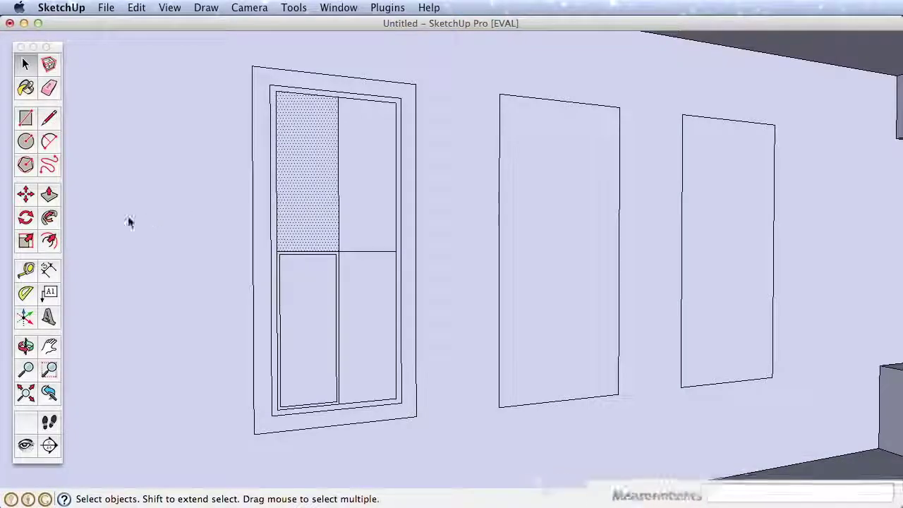
{"action": "left_click", "coordinate": [49, 241]}
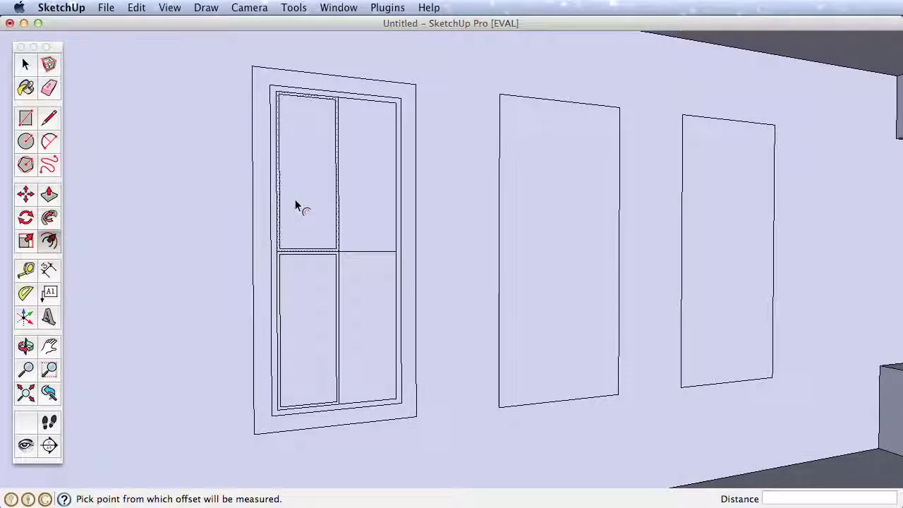
{"action": "left_click", "coordinate": [26, 65]}
{"action": "left_click", "coordinate": [346, 189]}
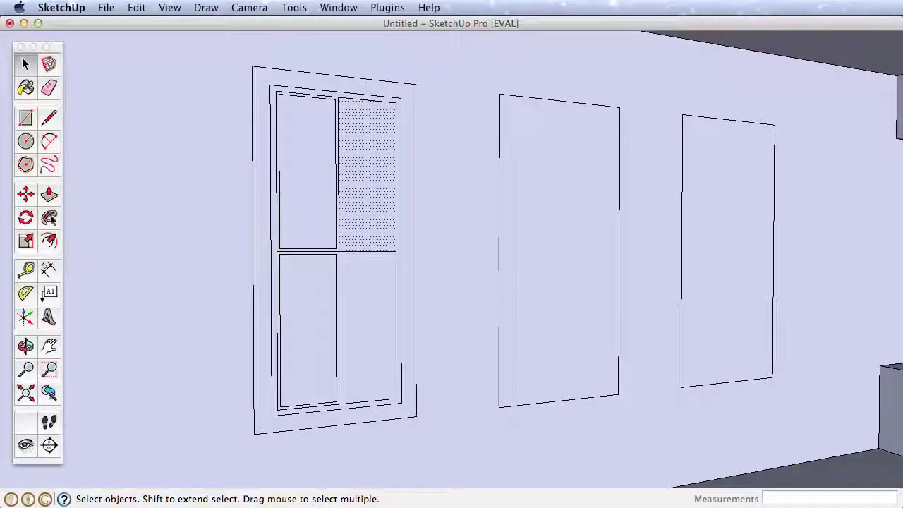
{"action": "left_click", "coordinate": [49, 242]}
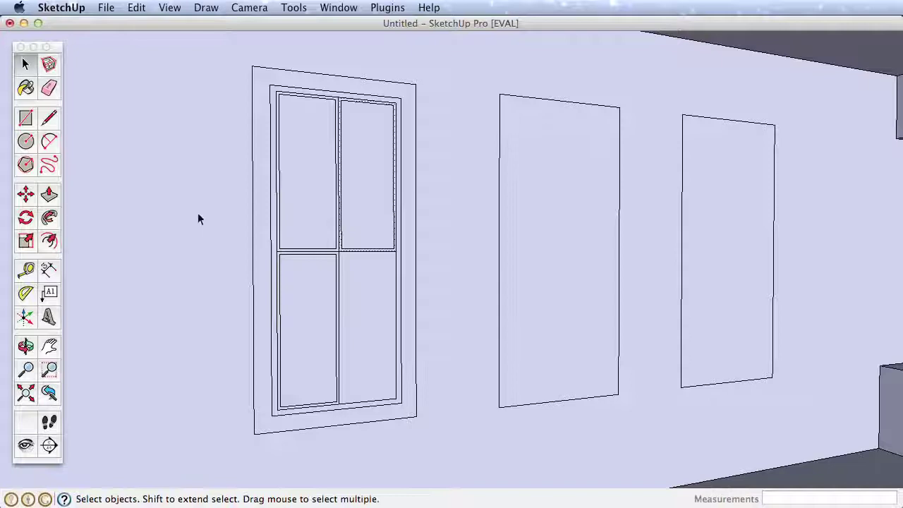
{"action": "left_click", "coordinate": [357, 306]}
{"action": "left_click", "coordinate": [49, 241]}
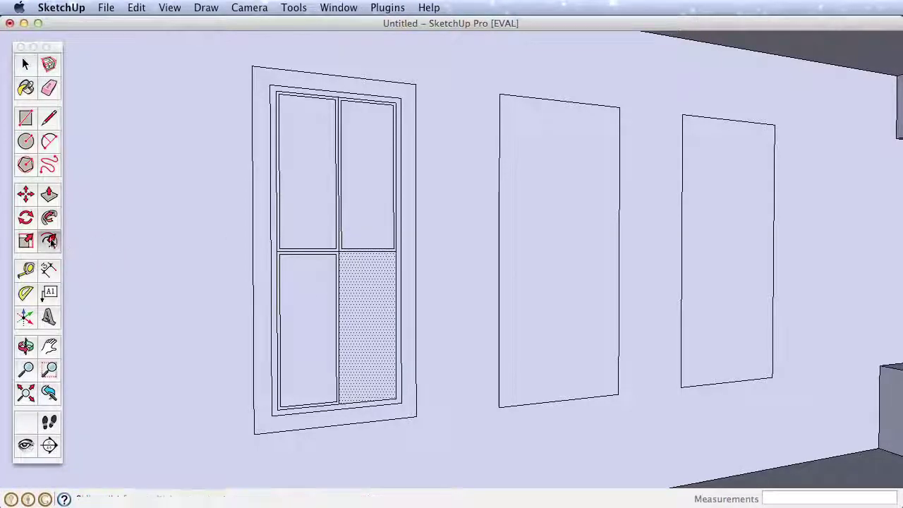
{"action": "left_click", "coordinate": [374, 306]}
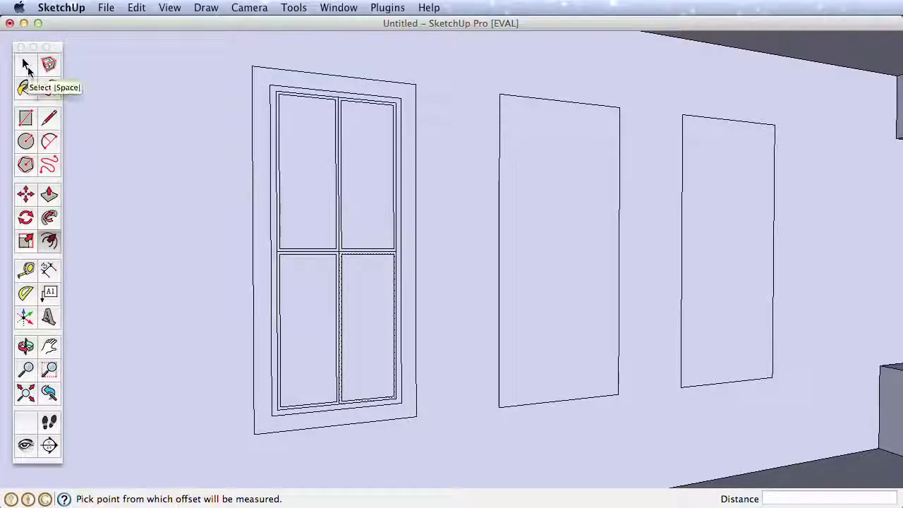
Push the upper-left pane into the wall, then recess the other three panes to the same depth.
{"action": "left_click", "coordinate": [49, 194]}
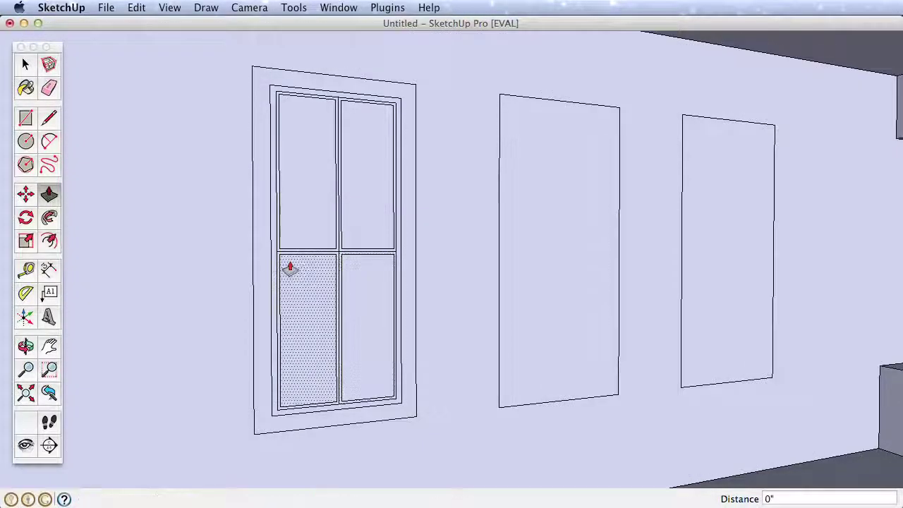
{"action": "middle_click_drag", "start_coordinate": [288, 264], "coordinate": [317, 234]}
{"action": "left_click", "coordinate": [317, 234]}
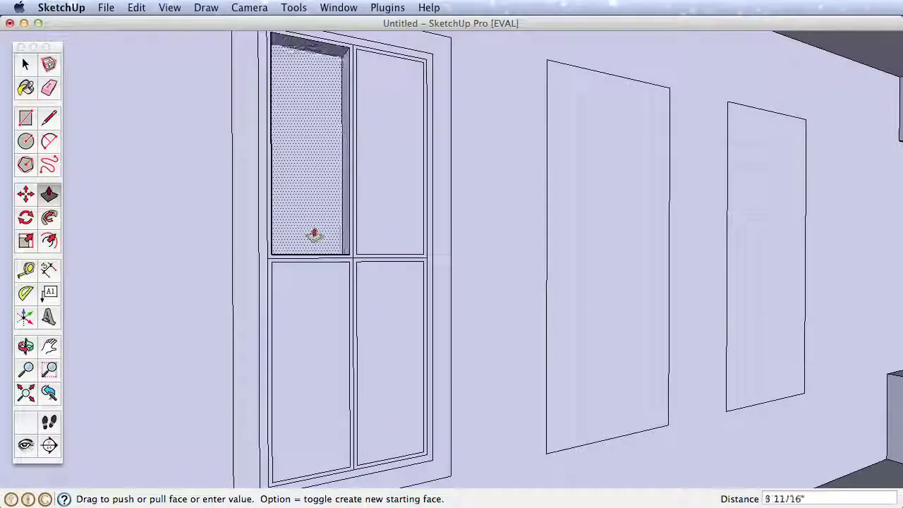
{"action": "left_click", "coordinate": [308, 235]}
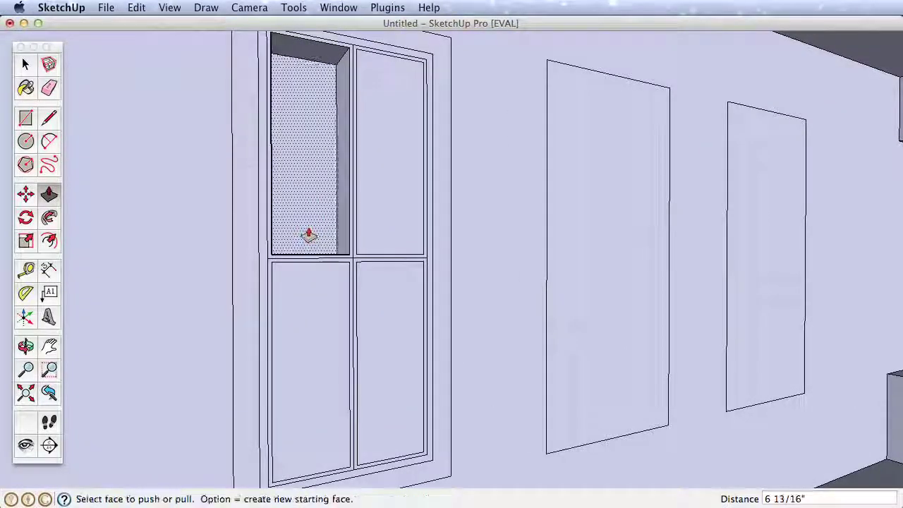
{"action": "double_click", "coordinate": [369, 229]}
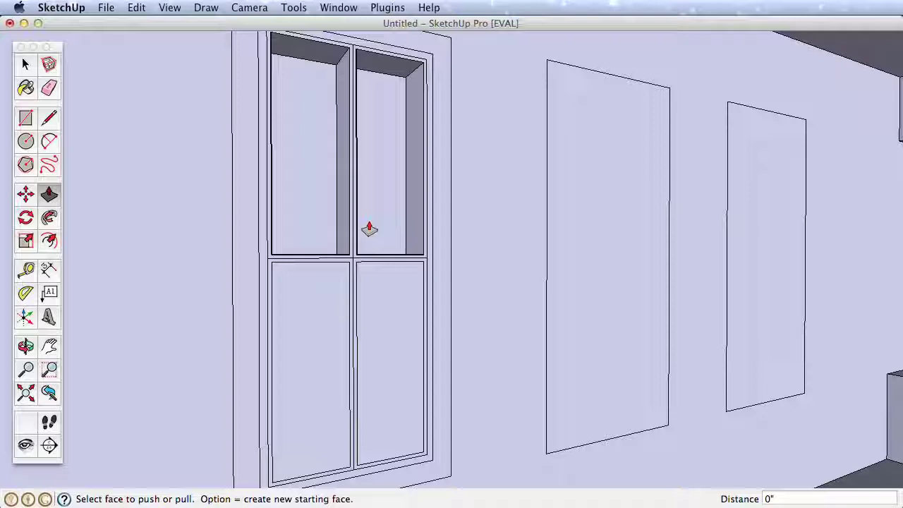
{"action": "double_click", "coordinate": [292, 322]}
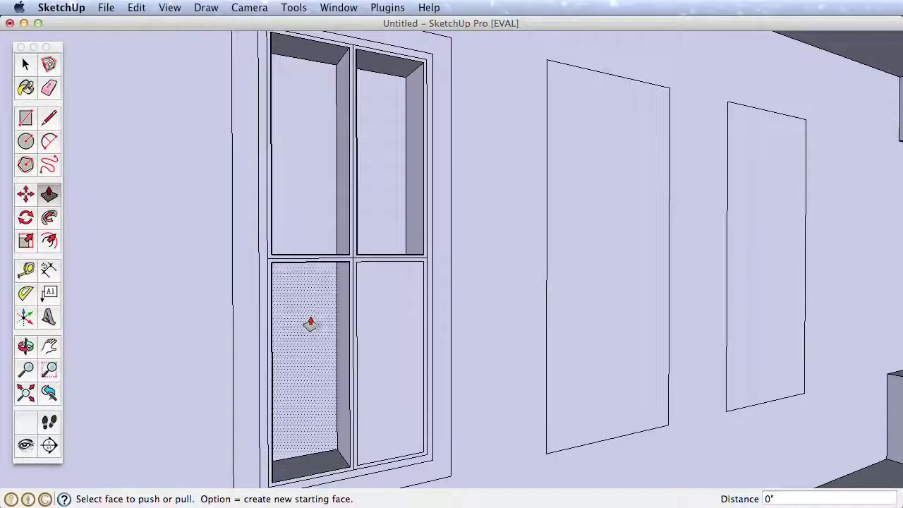
{"action": "double_click", "coordinate": [367, 322]}
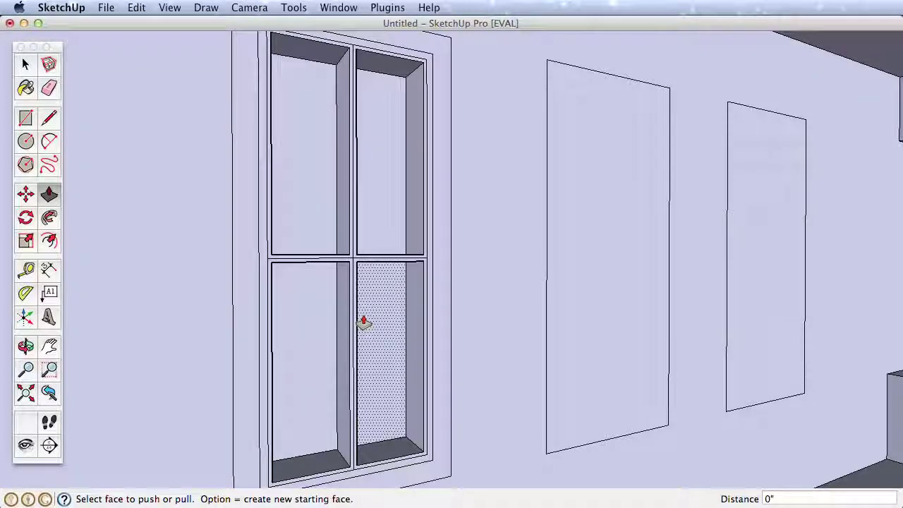
{"action": "scroll", "coordinate": [336, 276], "scroll_direction": "down", "scroll_amount": 2}
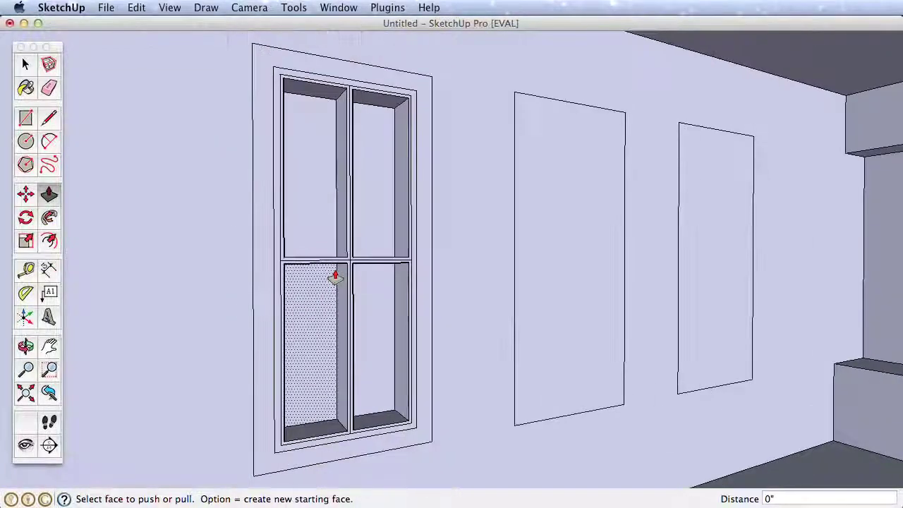
{"action": "scroll", "coordinate": [336, 276], "scroll_direction": "down", "scroll_amount": 1}
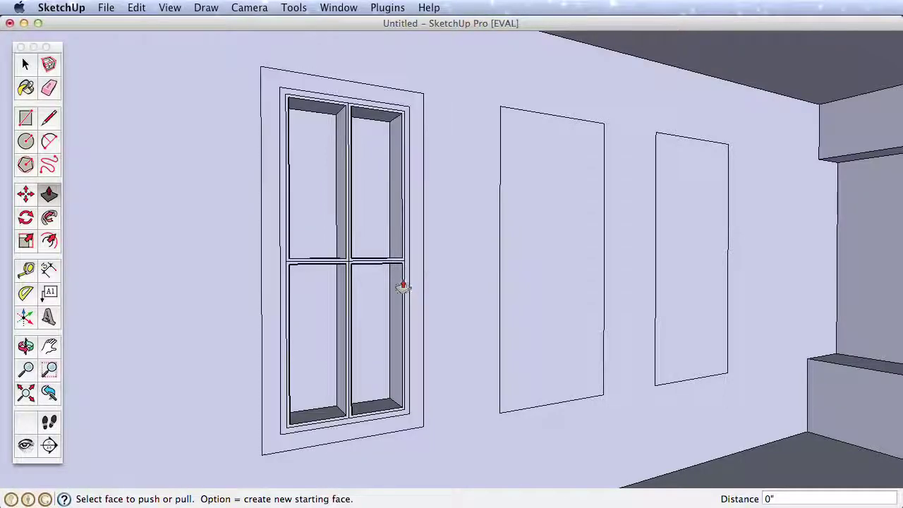
Erase the stray edges at the mullion crossing and pull the crossbars out from the glass.
{"action": "scroll", "coordinate": [347, 269], "scroll_direction": "up", "scroll_amount": 6}
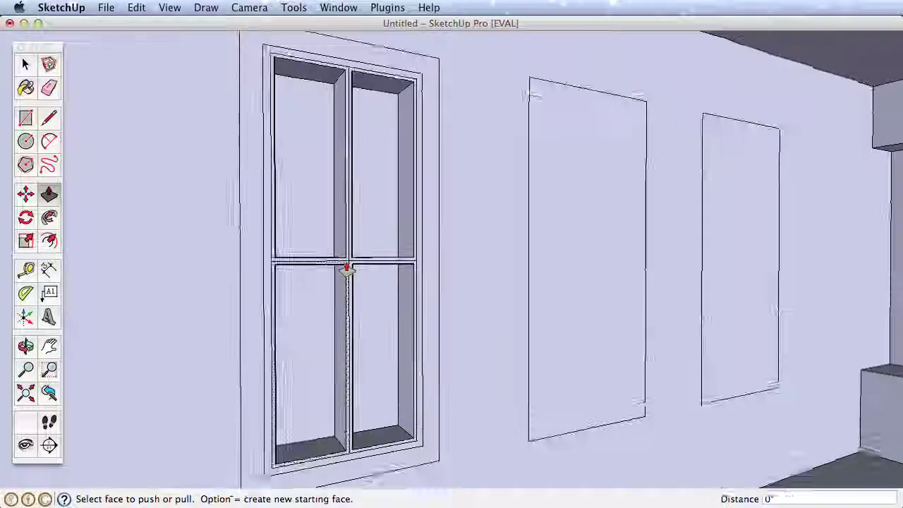
{"action": "scroll", "coordinate": [346, 268], "scroll_direction": "up", "scroll_amount": 2}
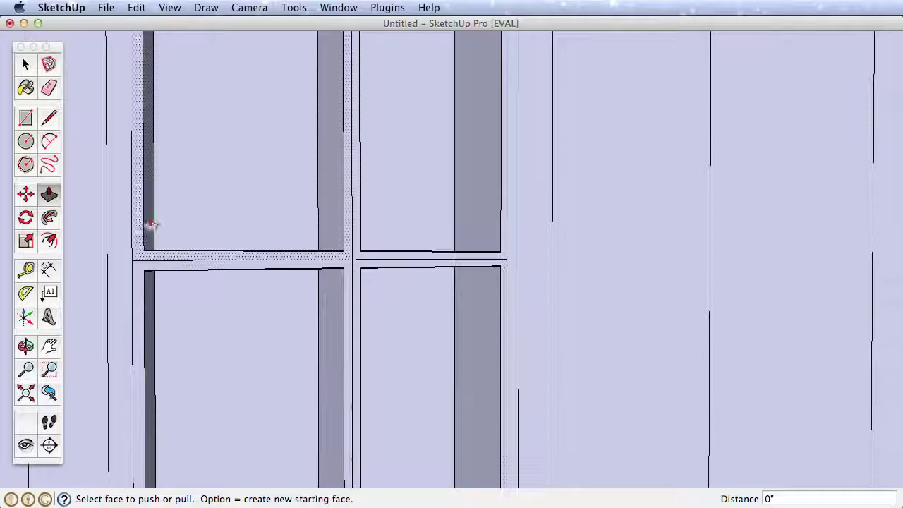
{"action": "left_click", "coordinate": [49, 88]}
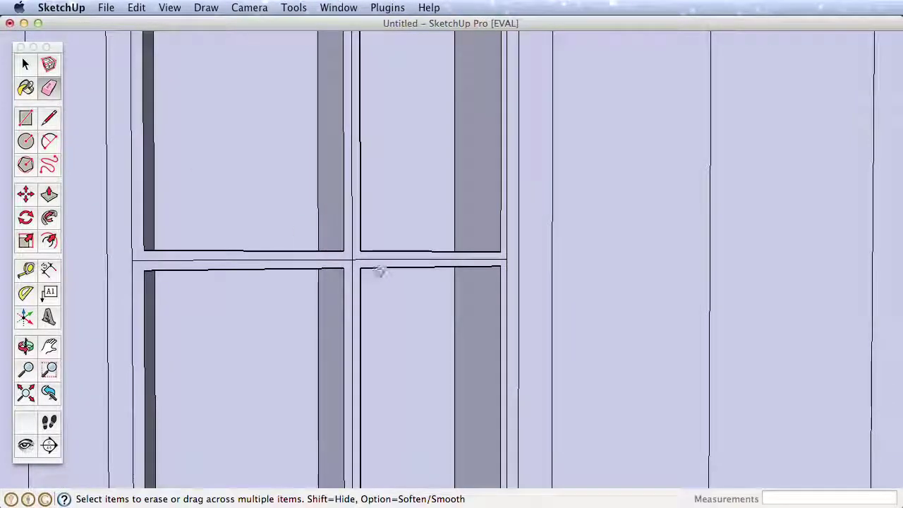
{"action": "left_click", "coordinate": [357, 255]}
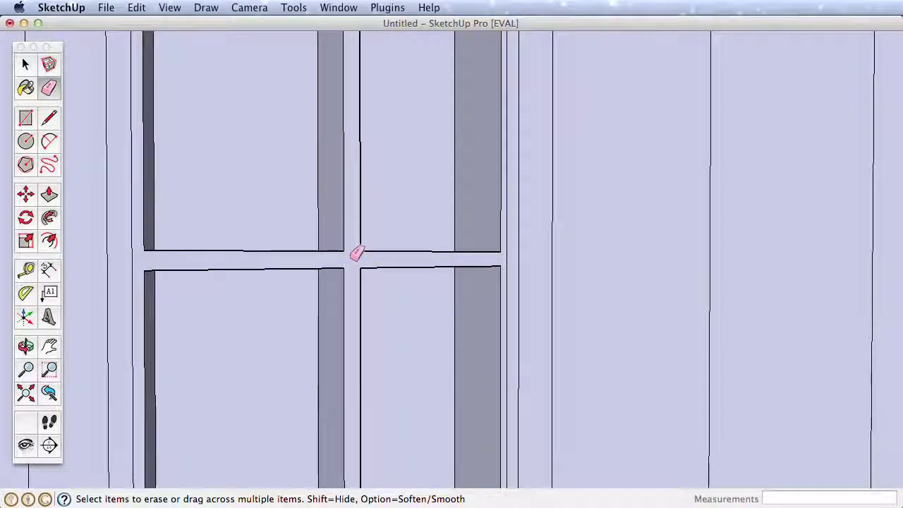
{"action": "left_click", "coordinate": [49, 194]}
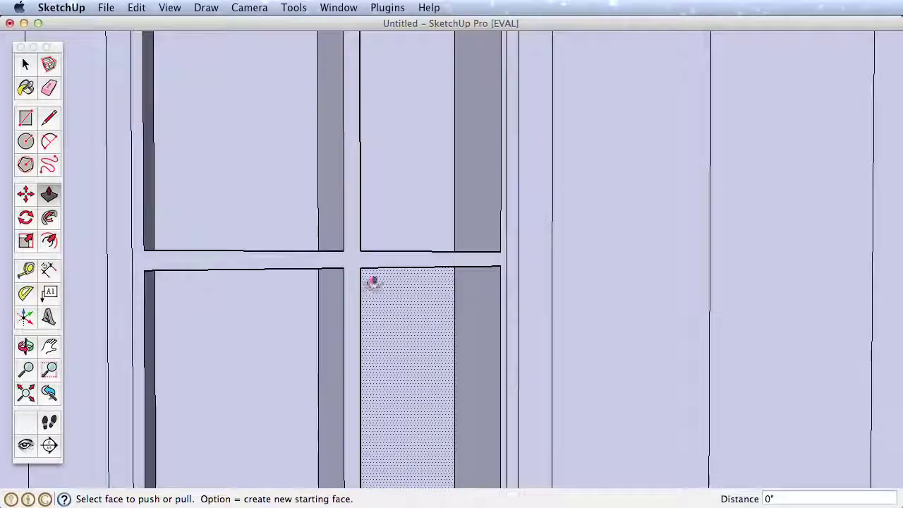
{"action": "left_click", "coordinate": [366, 268]}
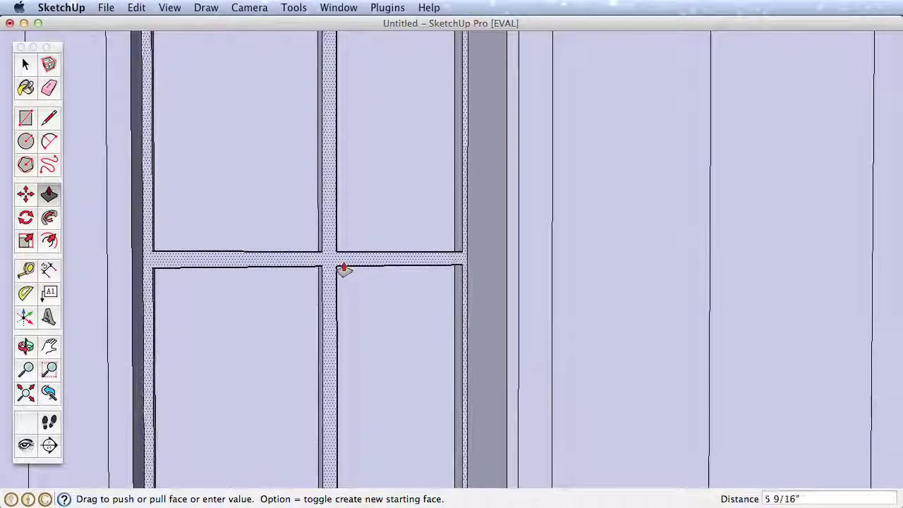
{"action": "left_click", "coordinate": [342, 269]}
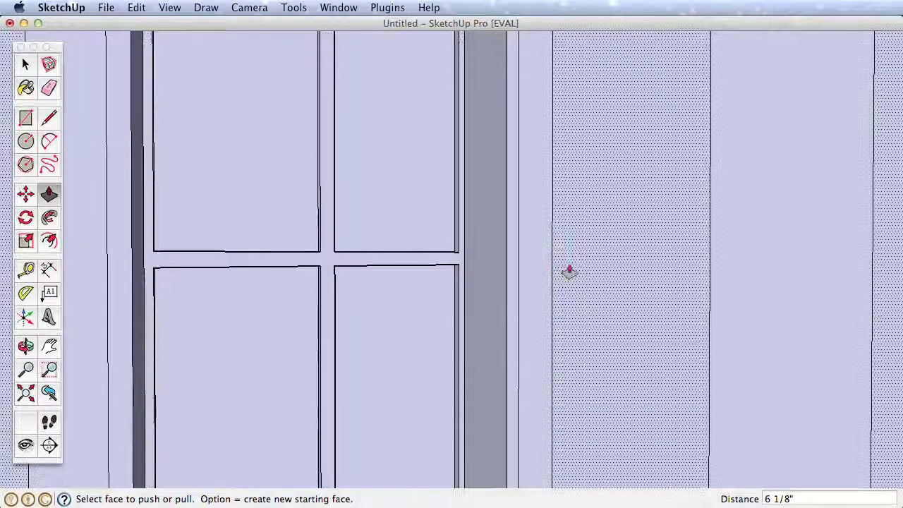
Push the wall strip to -7/8" and the thin frame strip to 2 3/32".
{"action": "left_click", "coordinate": [545, 267]}
{"action": "left_click", "coordinate": [549, 266]}
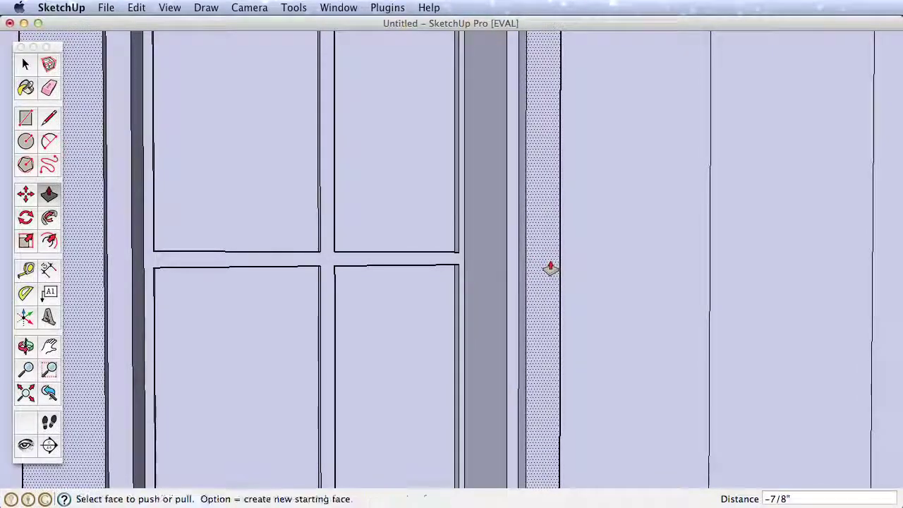
{"action": "left_click", "coordinate": [514, 273]}
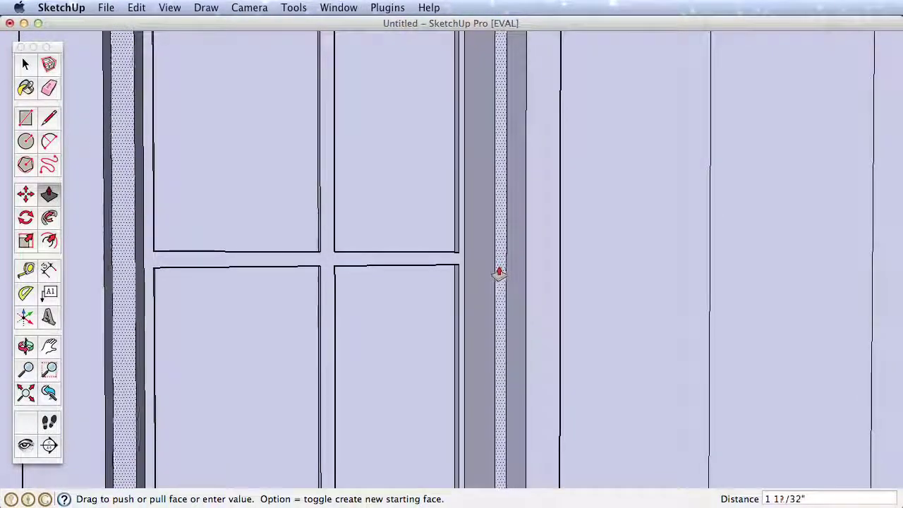
{"action": "left_click", "coordinate": [494, 272]}
{"action": "middle_click_drag", "start_coordinate": [492, 272], "coordinate": [268, 286]}
{"action": "scroll", "coordinate": [268, 286], "scroll_direction": "down", "scroll_amount": 6}
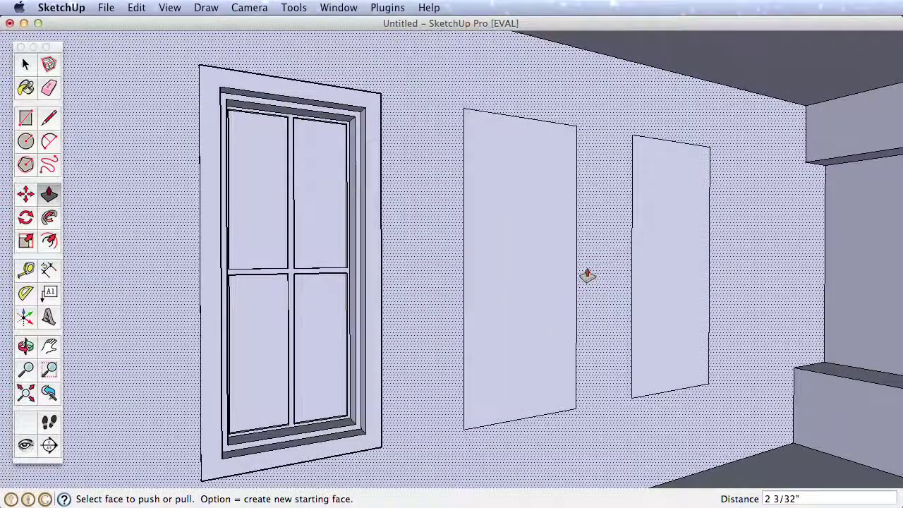
Offset the middle window rectangle inward twice, 3" then 1", matching the left window's trim.
{"action": "left_click", "coordinate": [50, 241]}
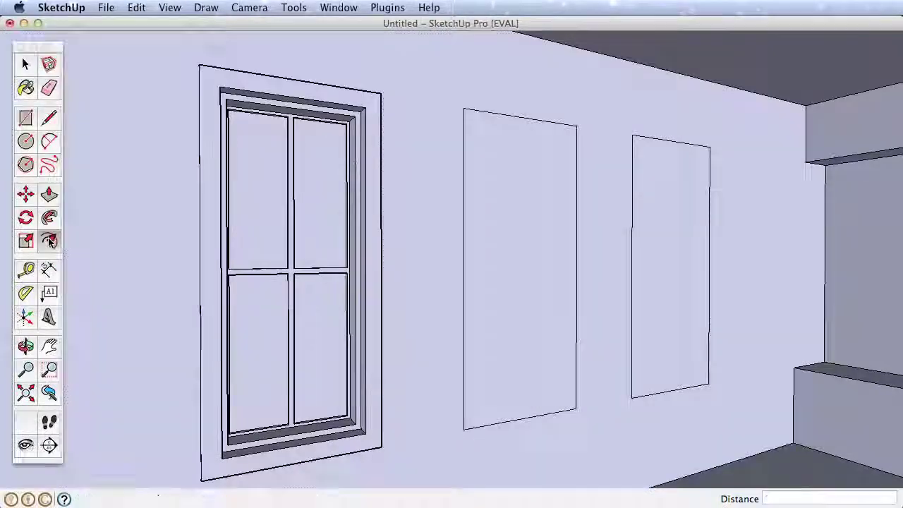
{"action": "left_click", "coordinate": [513, 416]}
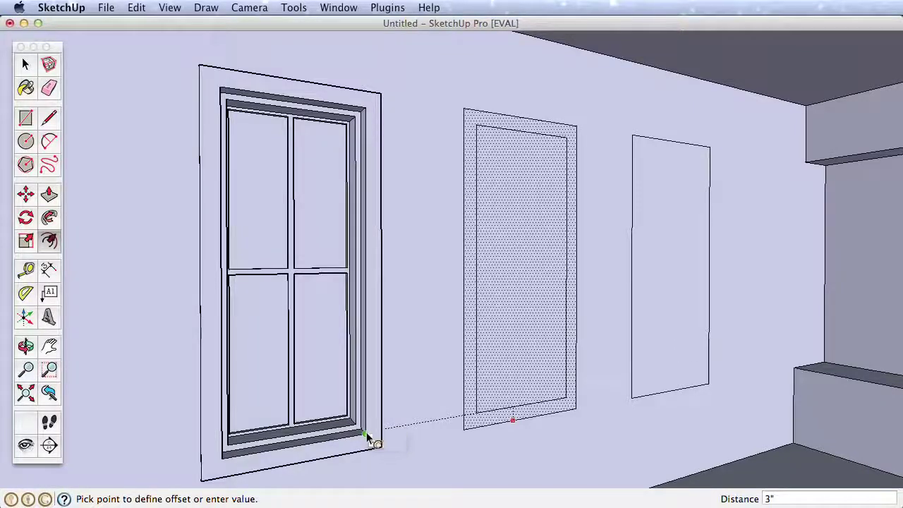
{"action": "left_click", "coordinate": [367, 438]}
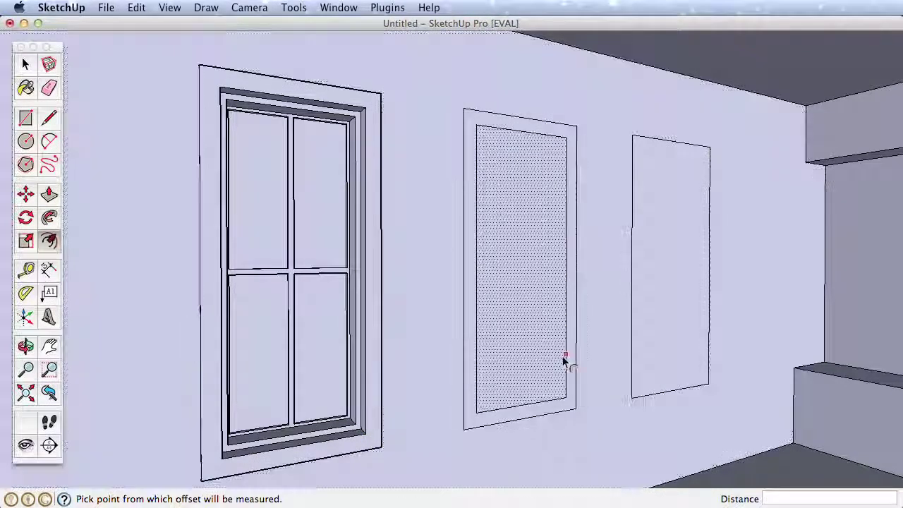
{"action": "left_click", "coordinate": [515, 404]}
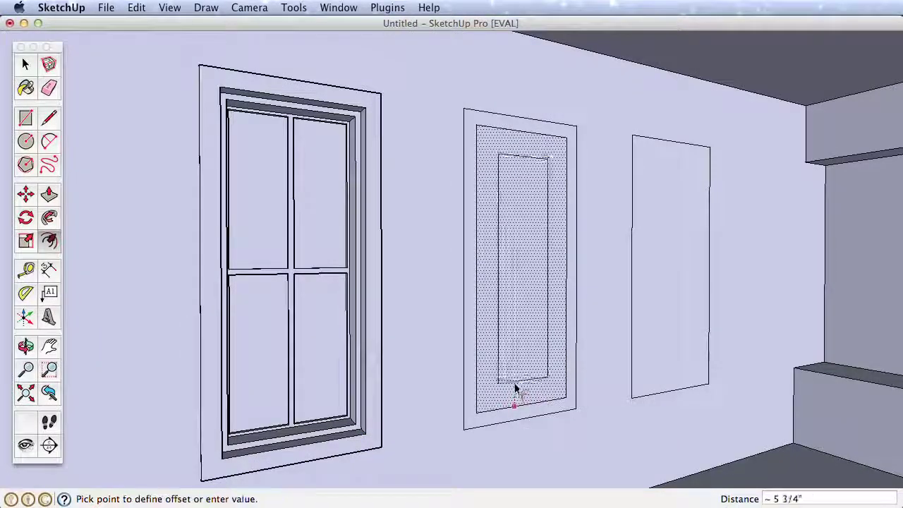
{"action": "left_click", "coordinate": [357, 427]}
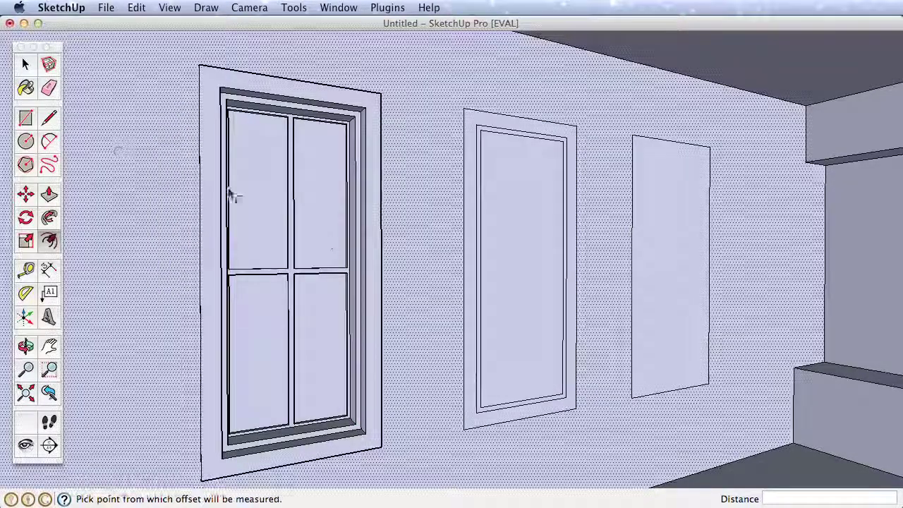
Draw a vertical divider from the top midpoint and a horizontal divider across the middle window's inner rectangle.
{"action": "left_click", "coordinate": [48, 119]}
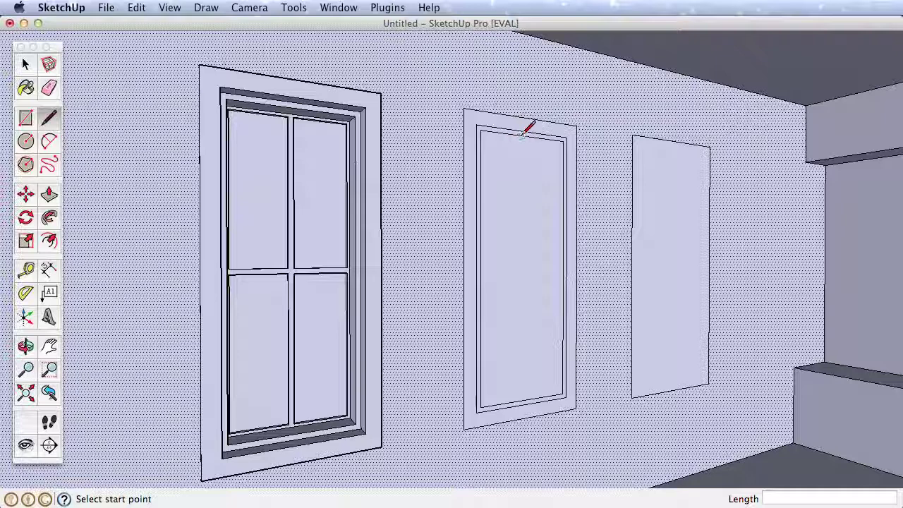
{"action": "left_click", "coordinate": [523, 136]}
{"action": "left_click", "coordinate": [523, 403]}
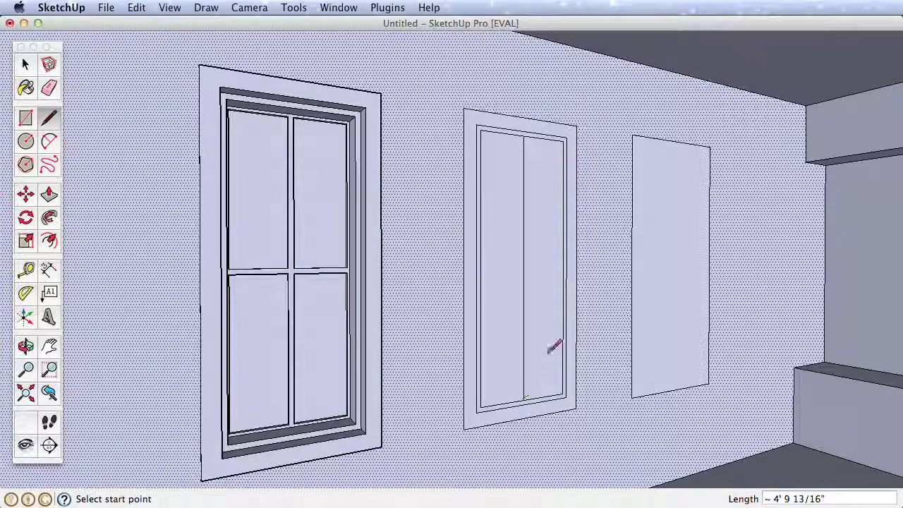
{"action": "left_click", "coordinate": [566, 268]}
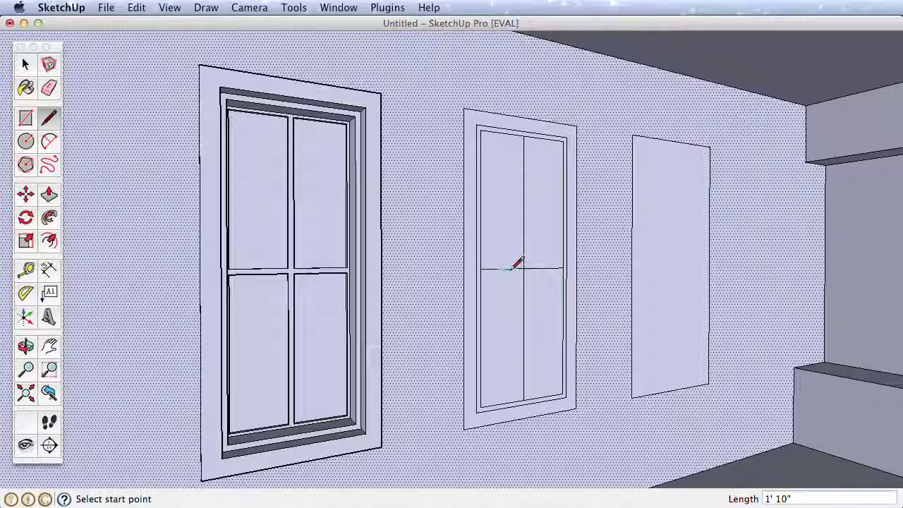
{"action": "left_click", "coordinate": [48, 241]}
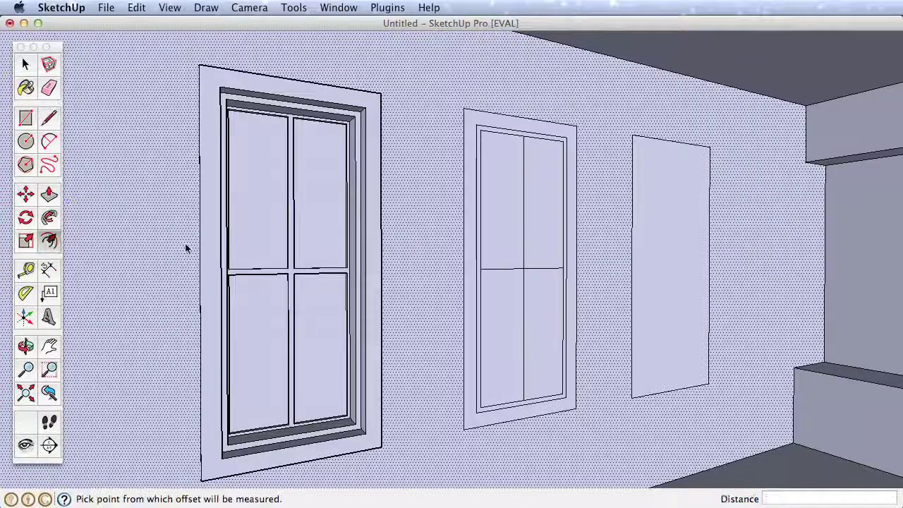
Inset all four middle-window panes with outlines matching the left window's width.
{"action": "left_click", "coordinate": [504, 394]}
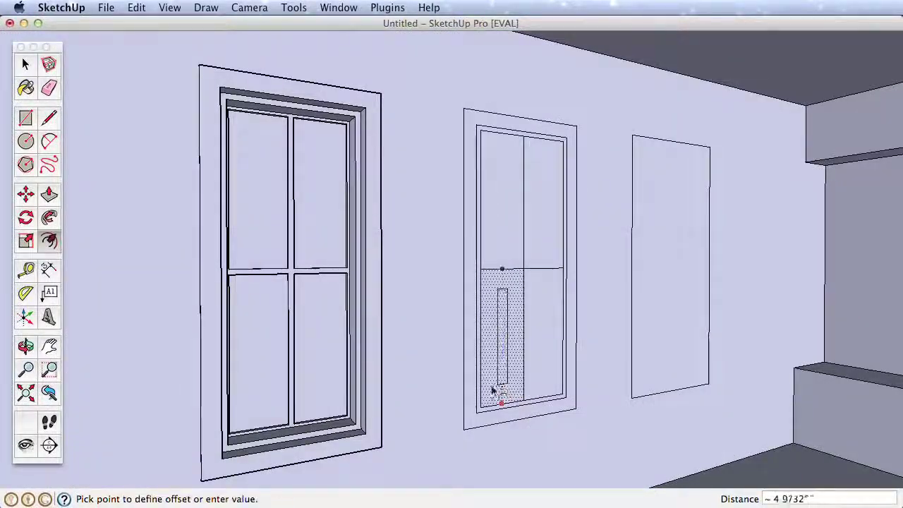
{"action": "left_click", "coordinate": [353, 417]}
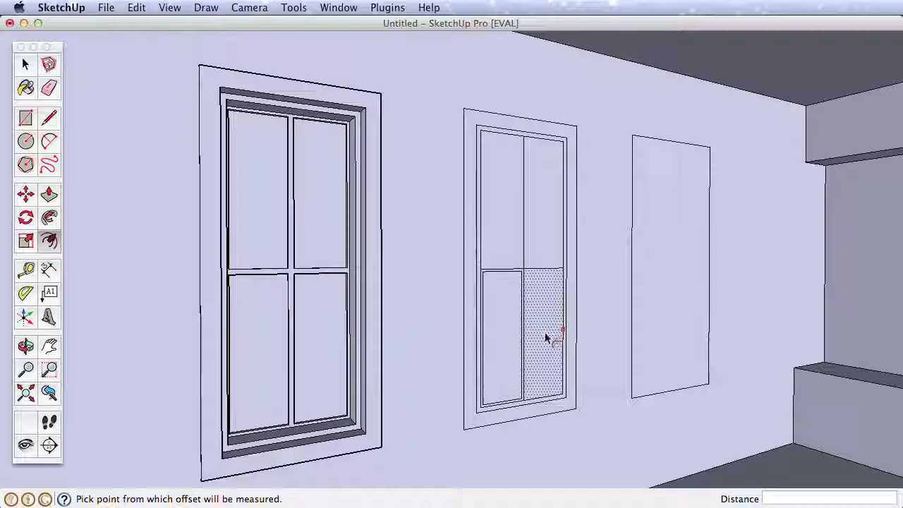
{"action": "double_click", "coordinate": [542, 333]}
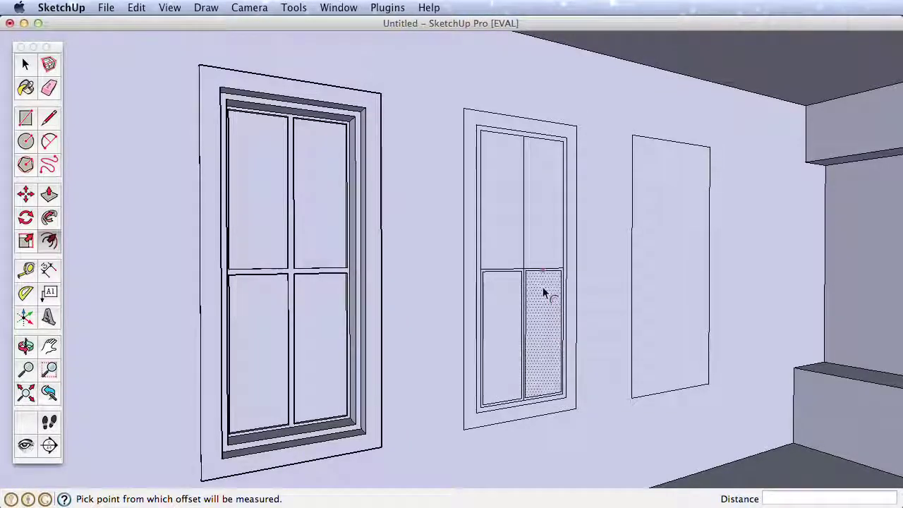
{"action": "double_click", "coordinate": [544, 256]}
{"action": "double_click", "coordinate": [511, 247]}
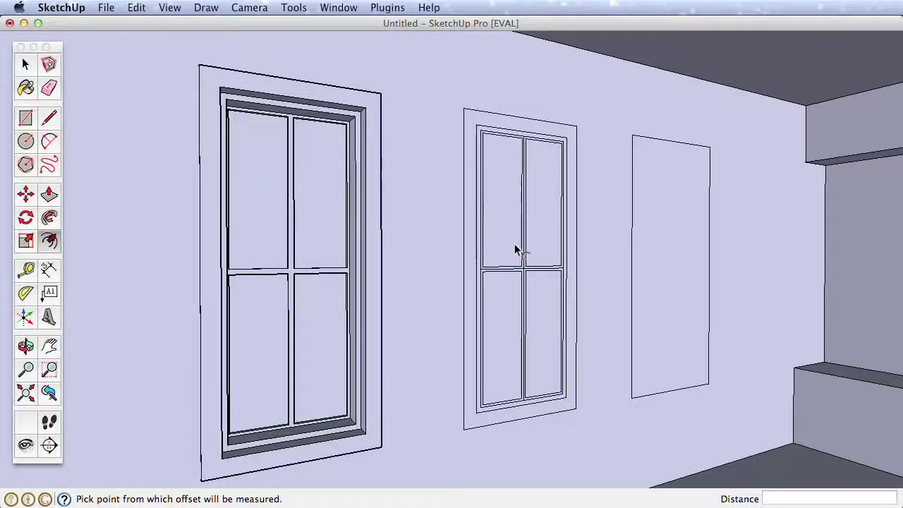
Pull the middle window's trim band out to the left window's depth.
{"action": "scroll", "coordinate": [423, 282], "scroll_direction": "up", "scroll_amount": 2}
{"action": "scroll", "coordinate": [421, 281], "scroll_direction": "up", "scroll_amount": 1}
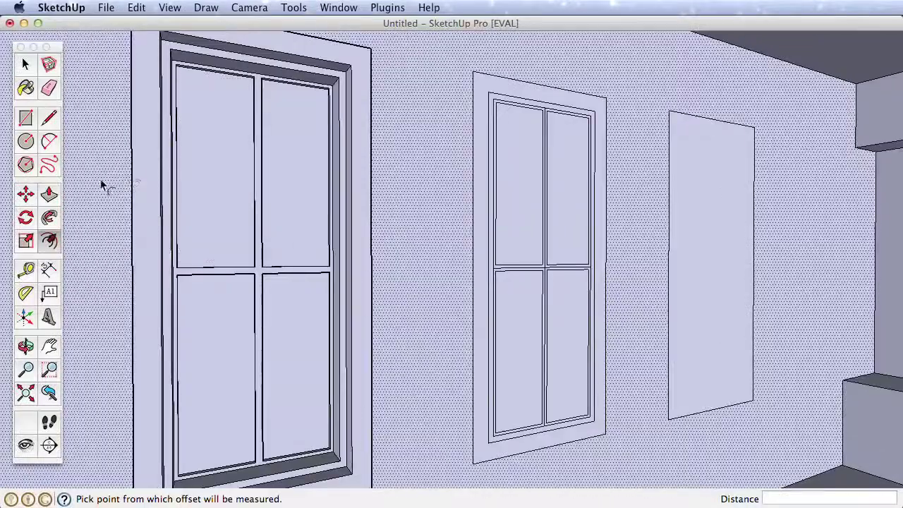
{"action": "left_click", "coordinate": [48, 194]}
{"action": "mouse_move", "coordinate": [482, 264]}
{"action": "left_mouse_down"}
{"action": "mouse_move", "coordinate": [442, 269]}
{"action": "mouse_move", "coordinate": [362, 252]}
{"action": "left_mouse_up"}
Push all four middle-window panes in 6 13/16".
{"action": "key", "text": "e"}
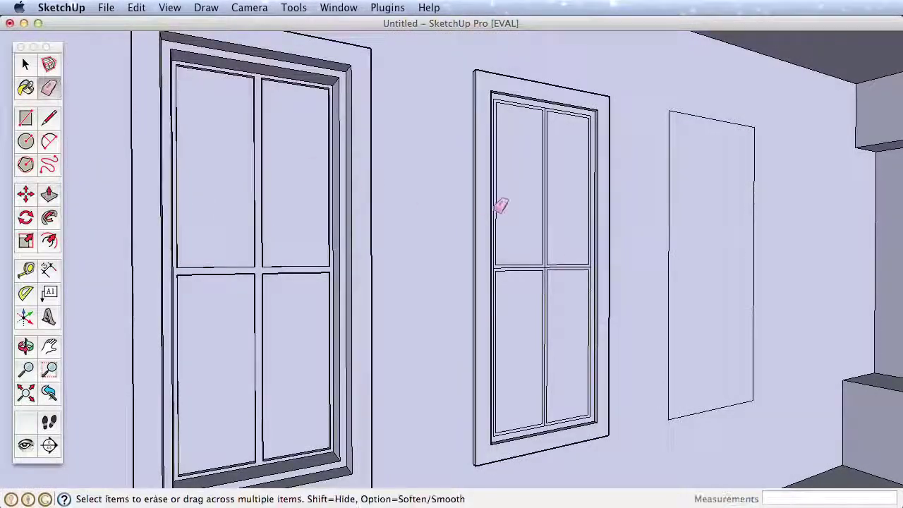
{"action": "scroll", "coordinate": [541, 258], "scroll_direction": "up", "scroll_amount": 5}
{"action": "scroll", "coordinate": [543, 261], "scroll_direction": "down", "scroll_amount": 6}
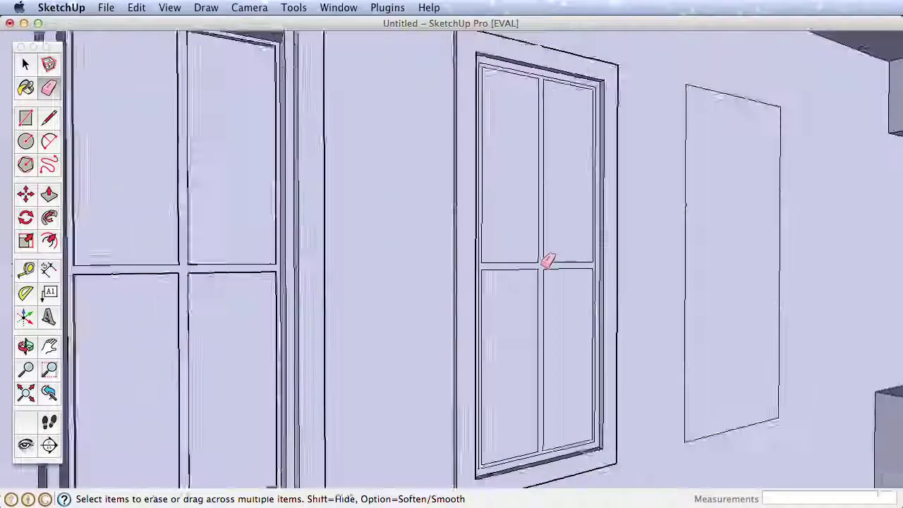
{"action": "left_click", "coordinate": [49, 194]}
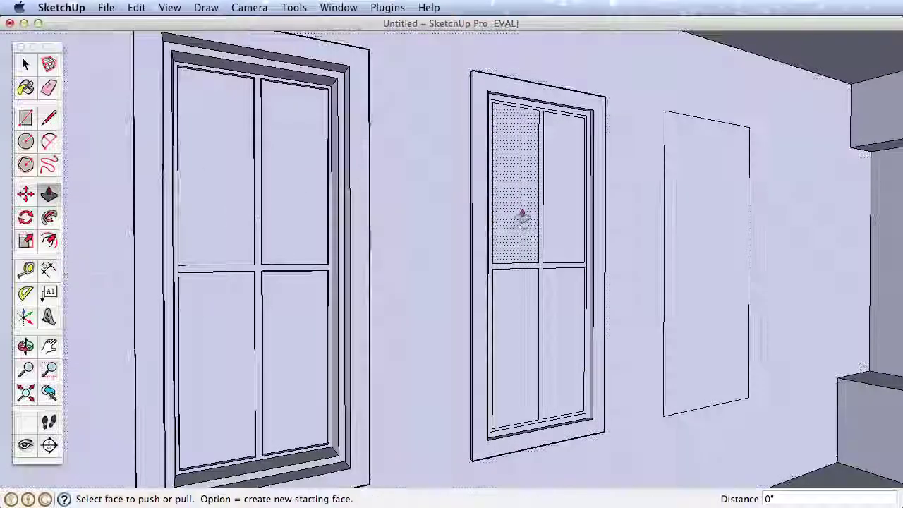
{"action": "left_click_drag", "start_coordinate": [522, 216], "coordinate": [293, 242]}
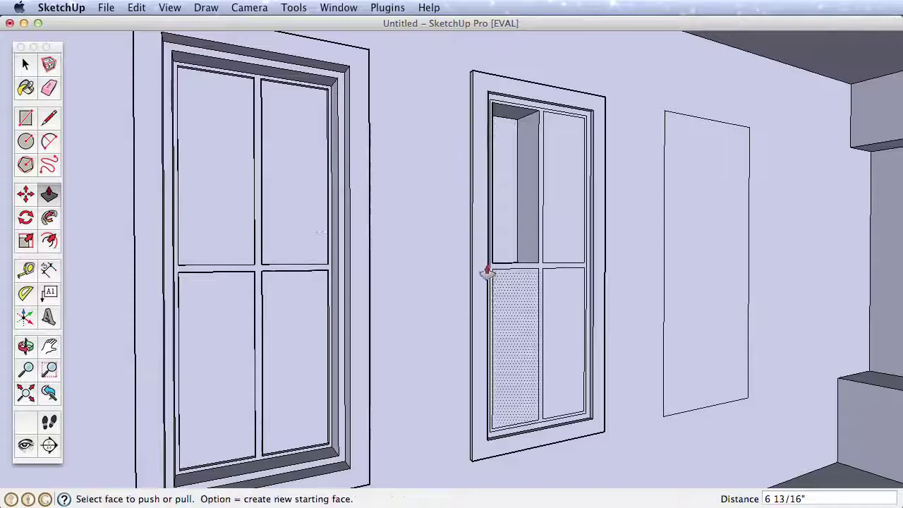
{"action": "double_click", "coordinate": [521, 293]}
{"action": "double_click", "coordinate": [554, 291]}
{"action": "double_click", "coordinate": [565, 238]}
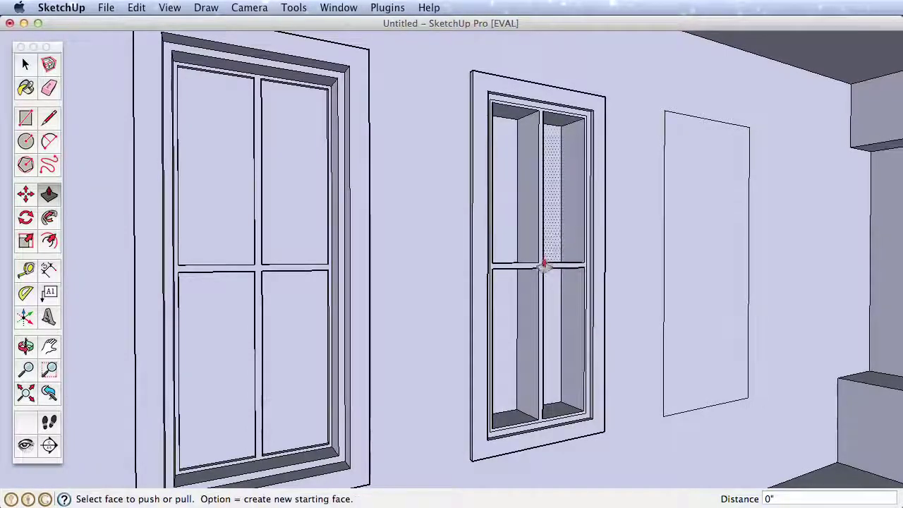
Push the sash back 6 1/8" and set the right reveal depth to 2 3/32".
{"action": "left_click_drag", "start_coordinate": [544, 262], "coordinate": [264, 270]}
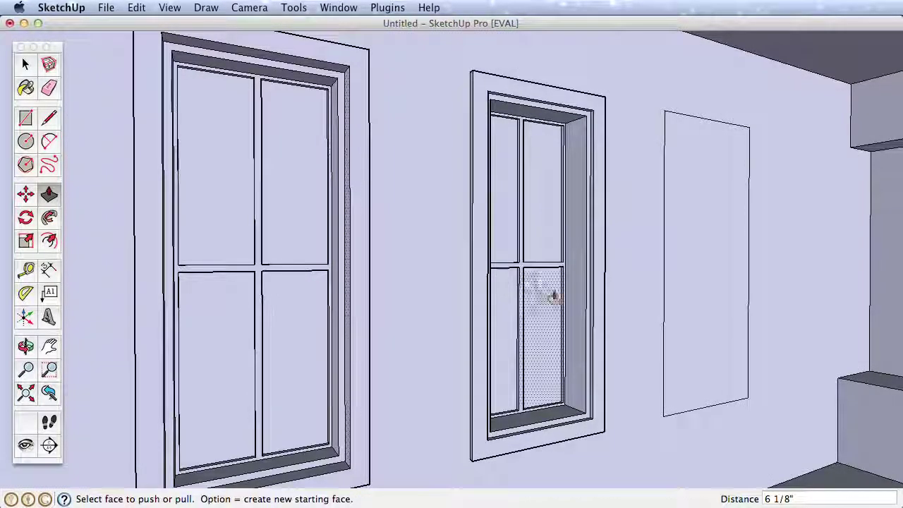
{"action": "left_click_drag", "start_coordinate": [587, 303], "coordinate": [339, 455]}
{"action": "scroll", "coordinate": [282, 321], "scroll_direction": "down", "scroll_amount": 5}
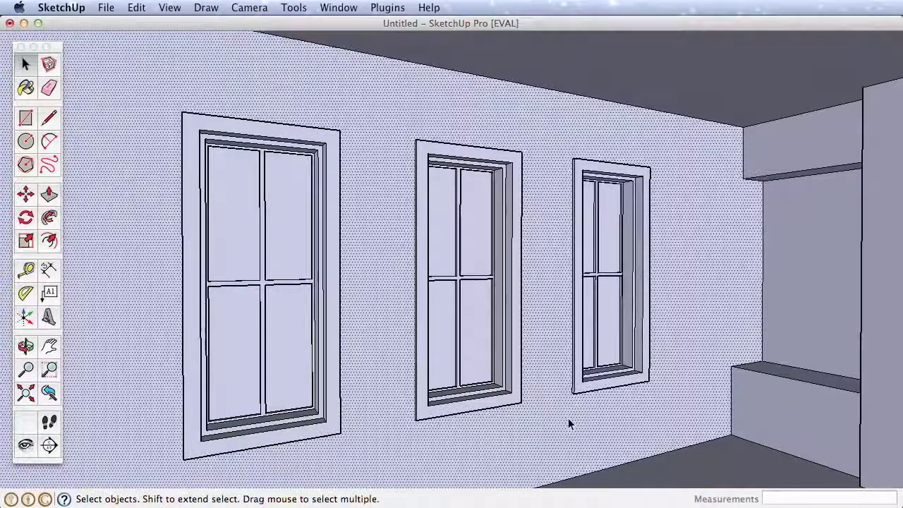
Deselect, then orbit and zoom around the room to review the three matching framed windows.
{"action": "key", "text": "Escape"}
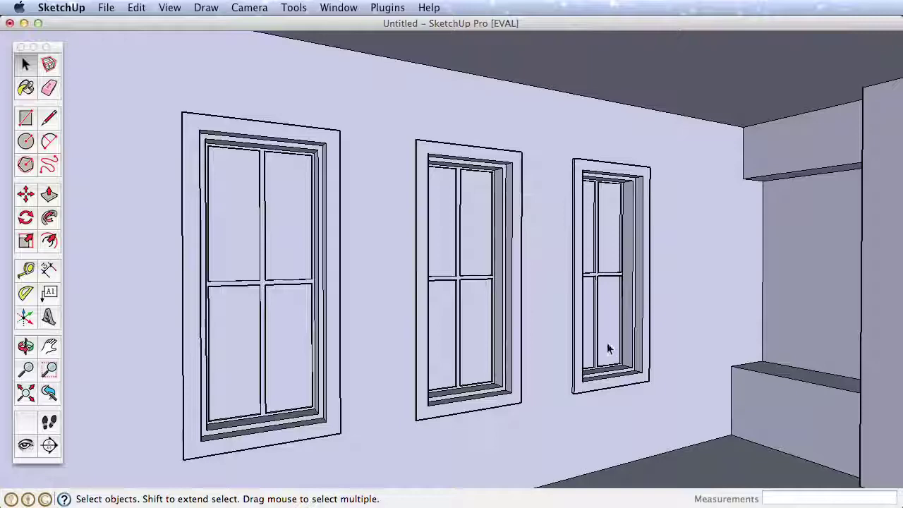
{"action": "middle_click_drag", "start_coordinate": [607, 342], "coordinate": [468, 329]}
{"action": "left_click", "coordinate": [588, 352]}
{"action": "scroll", "coordinate": [468, 329], "scroll_direction": "down", "scroll_amount": 4}
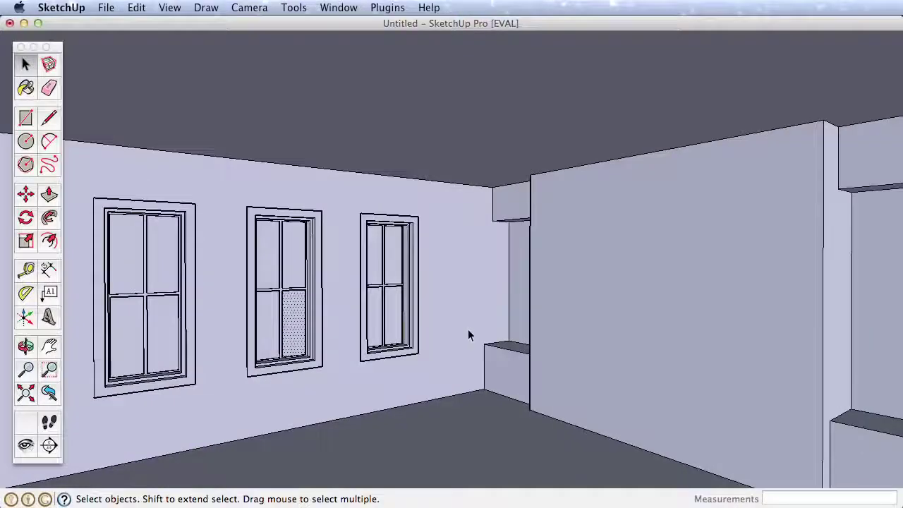
{"action": "scroll", "coordinate": [468, 329], "scroll_direction": "down", "scroll_amount": 4}
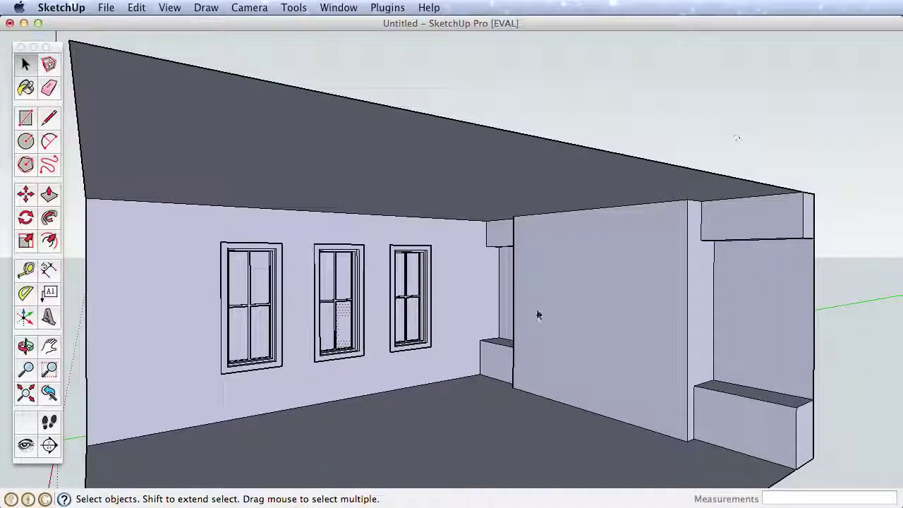
{"action": "middle_click_drag", "start_coordinate": [539, 315], "coordinate": [470, 329]}
{"action": "scroll", "coordinate": [470, 329], "scroll_direction": "up", "scroll_amount": 4}
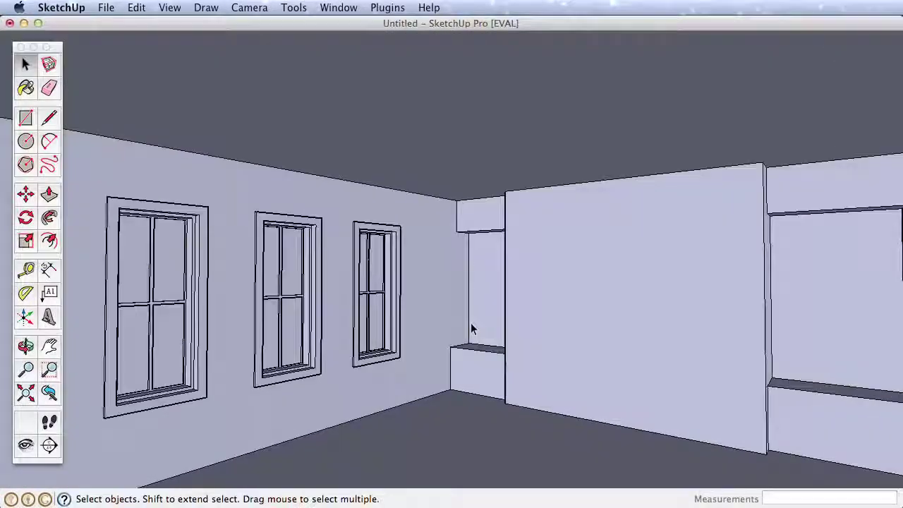
Reopen the Colors panel with Paint Bucket, move it upper right, shorten it, and show the Color Wheel.
{"action": "left_click", "coordinate": [26, 88]}
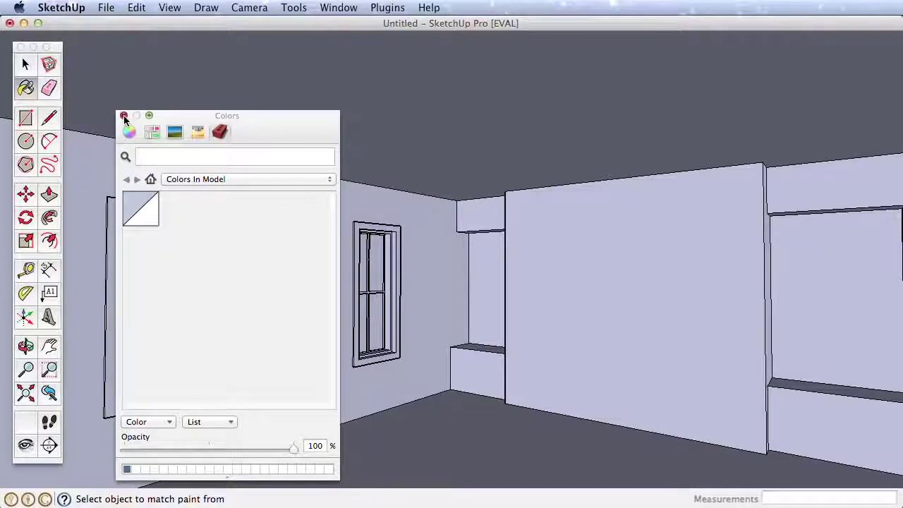
{"action": "left_click", "coordinate": [123, 116]}
{"action": "left_click", "coordinate": [25, 88]}
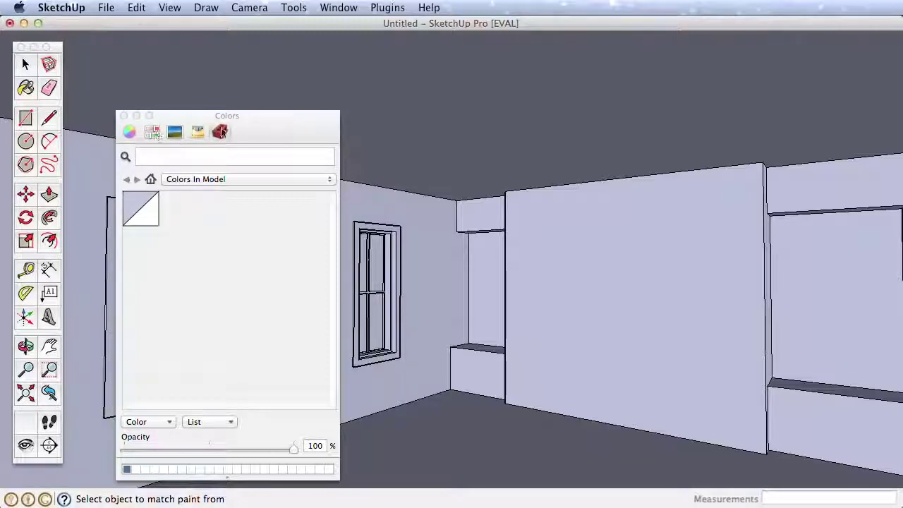
{"action": "left_click_drag", "start_coordinate": [293, 132], "coordinate": [701, 88]}
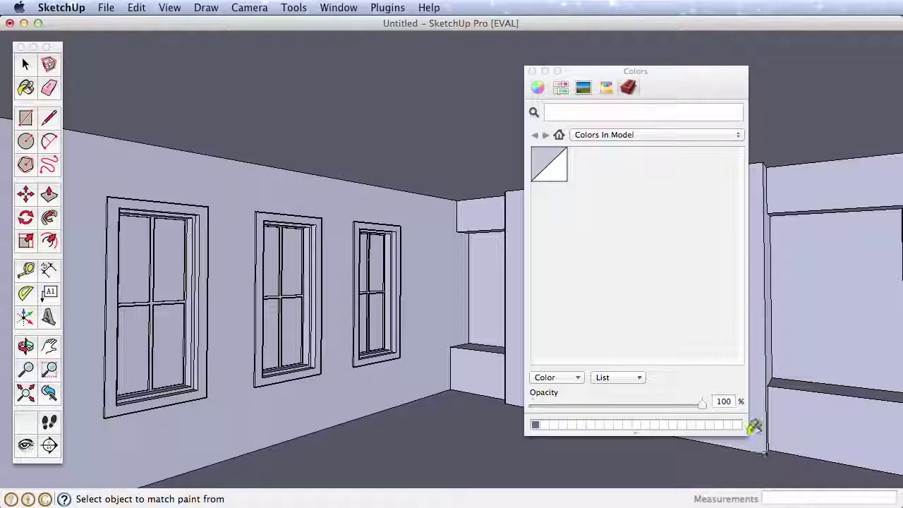
{"action": "left_click_drag", "start_coordinate": [744, 429], "coordinate": [744, 342]}
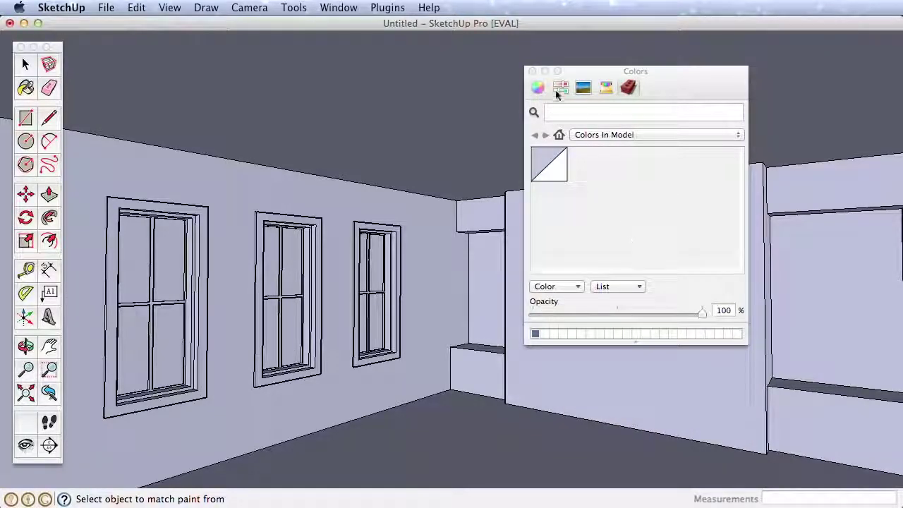
{"action": "left_click", "coordinate": [538, 88]}
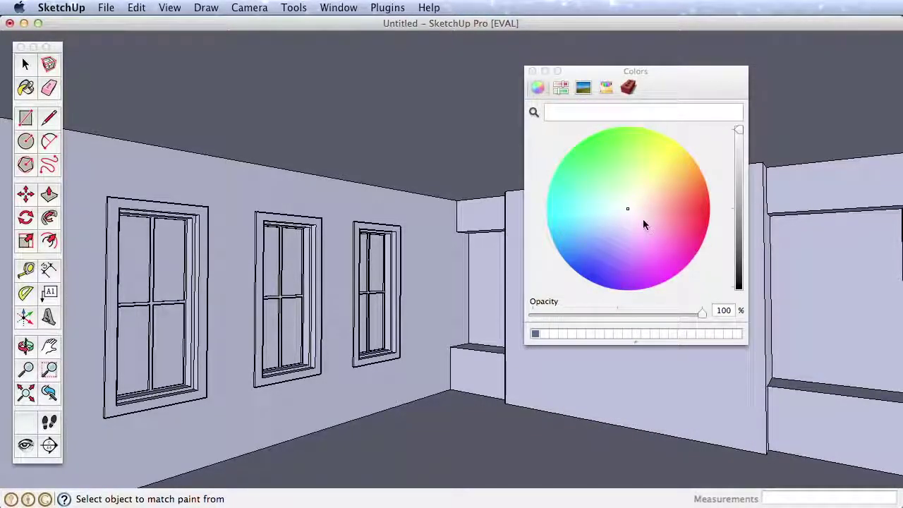
Paint the left window wall, right baseboard and small box front a muted brown.
{"action": "left_click", "coordinate": [651, 206]}
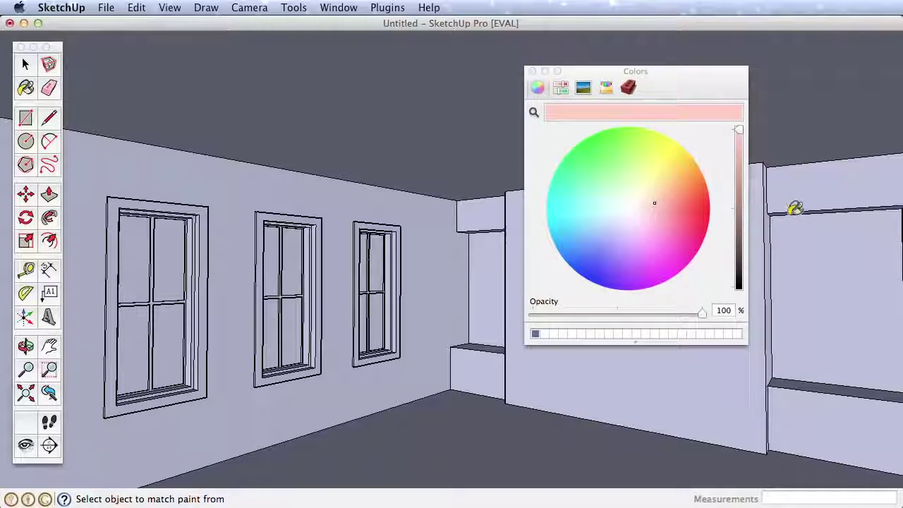
{"action": "left_click", "coordinate": [742, 208]}
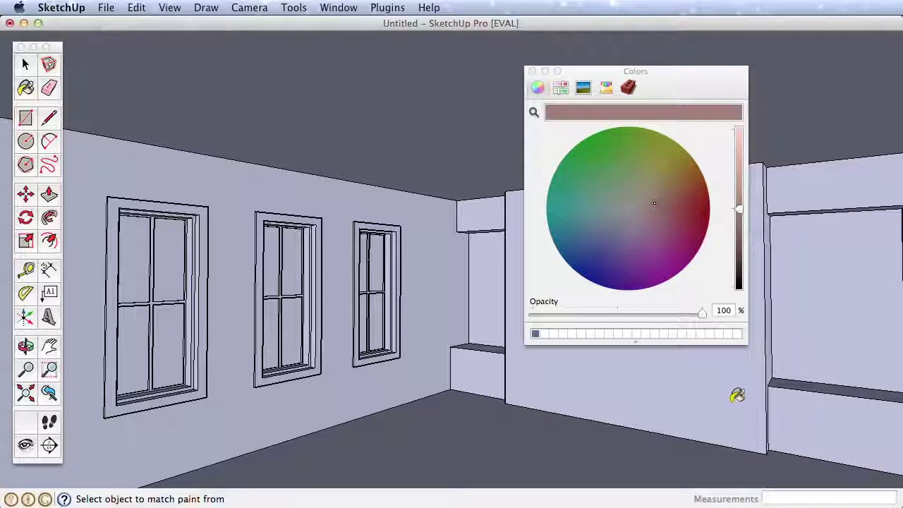
{"action": "left_click", "coordinate": [808, 413]}
{"action": "left_click", "coordinate": [499, 370]}
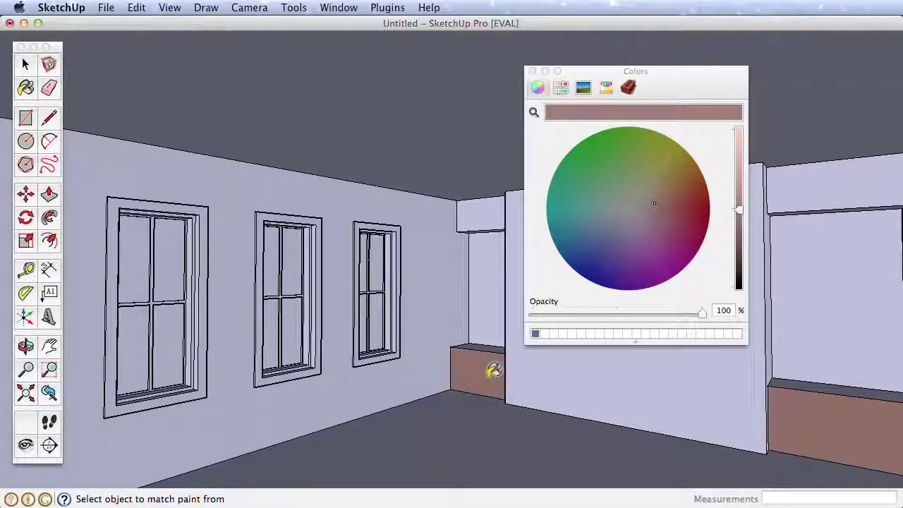
{"action": "left_click", "coordinate": [434, 358]}
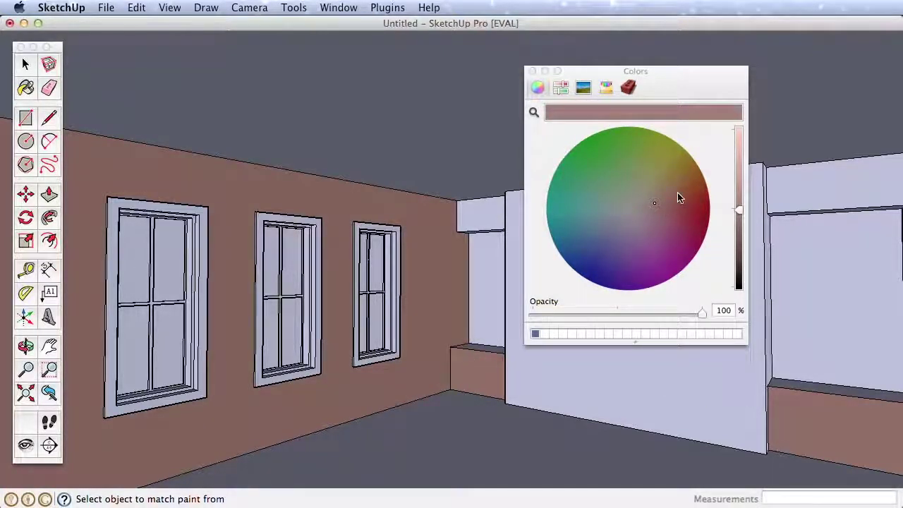
Paint the right wall, its upper band and the box's left and upper faces pale pink.
{"action": "left_click", "coordinate": [641, 210]}
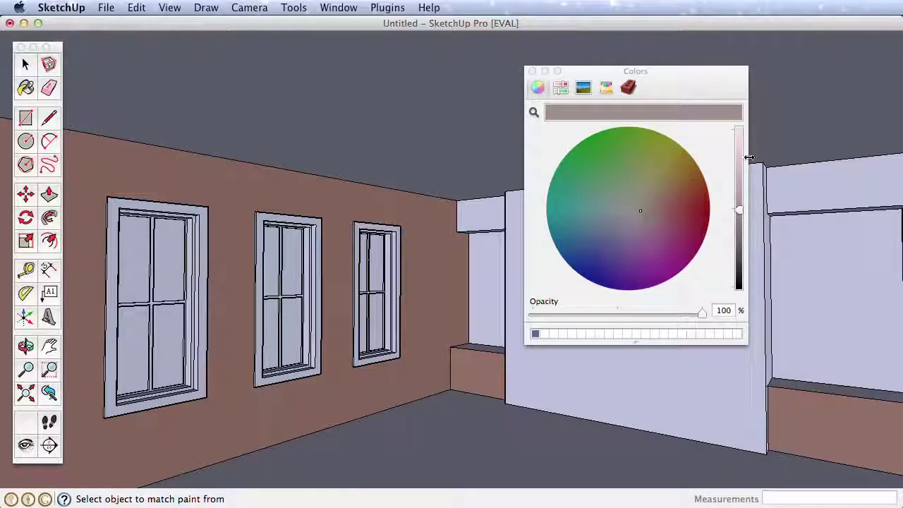
{"action": "left_click", "coordinate": [739, 178]}
{"action": "left_click", "coordinate": [492, 254]}
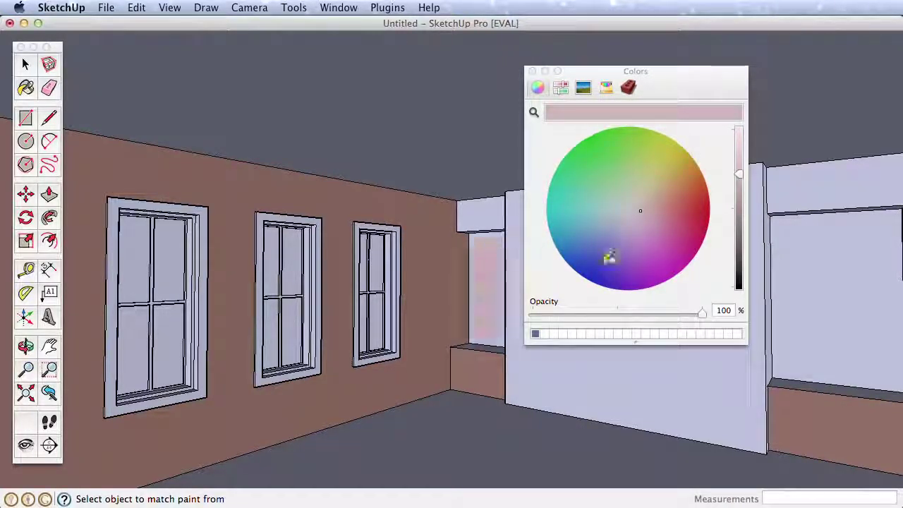
{"action": "left_click", "coordinate": [821, 280]}
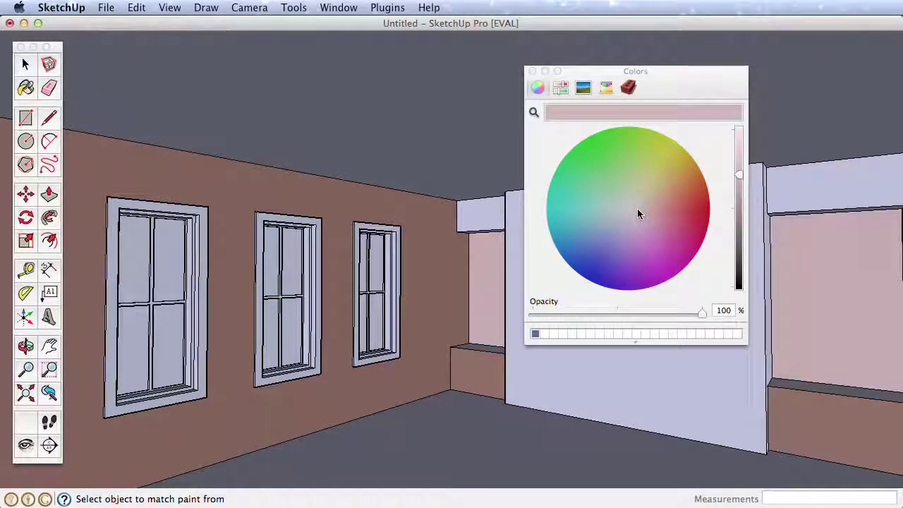
{"action": "left_click", "coordinate": [634, 209]}
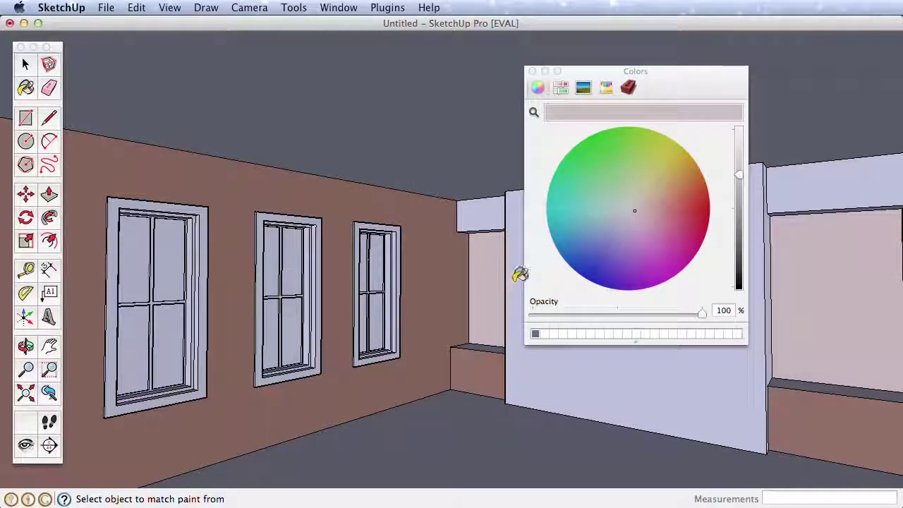
{"action": "left_click", "coordinate": [492, 217]}
{"action": "left_click", "coordinate": [797, 191]}
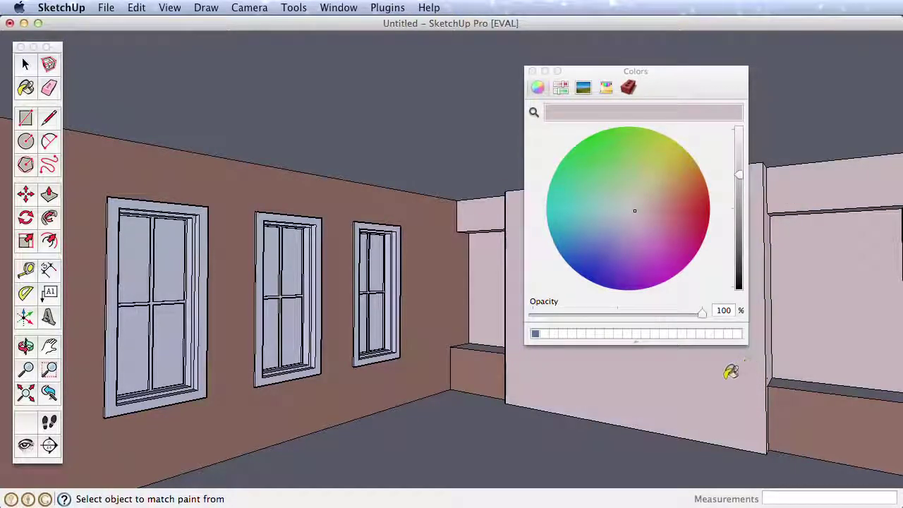
{"action": "mouse_move", "coordinate": [816, 425]}
{"action": "middle_mouse_down"}
{"action": "mouse_move", "coordinate": [797, 387]}
{"action": "mouse_move", "coordinate": [801, 321]}
{"action": "middle_mouse_up"}
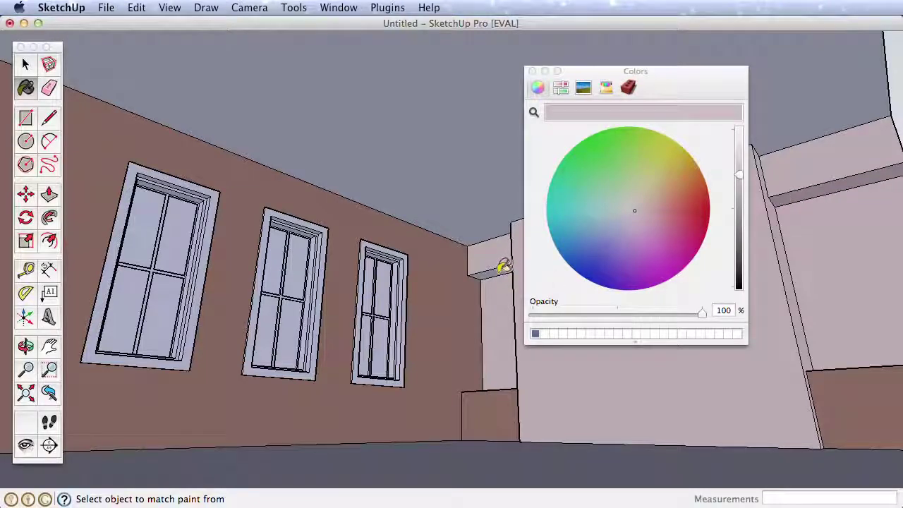
Bring the window wall into view and paint the first window's four glass panes pale blue.
{"action": "middle_click_drag", "start_coordinate": [509, 288], "coordinate": [508, 369]}
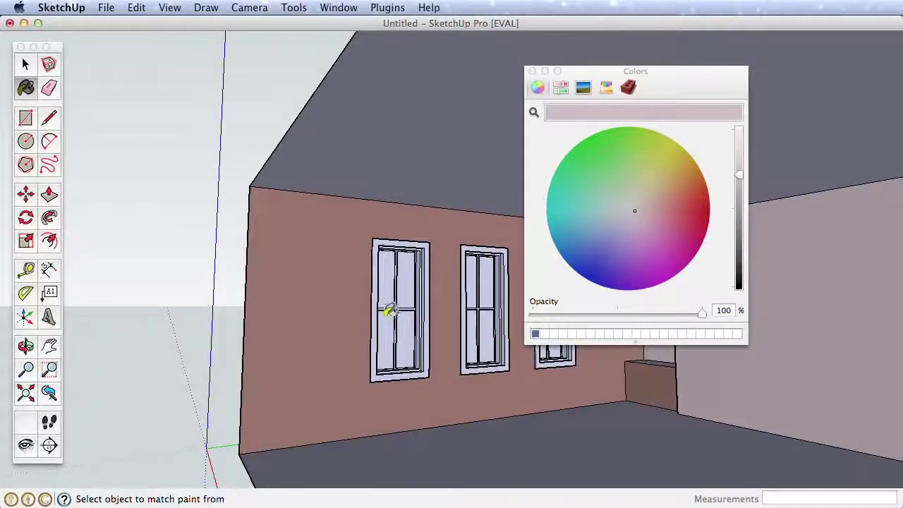
{"action": "scroll", "coordinate": [389, 310], "scroll_direction": "up", "scroll_amount": 6}
{"action": "left_click_drag", "start_coordinate": [615, 186], "coordinate": [607, 219]}
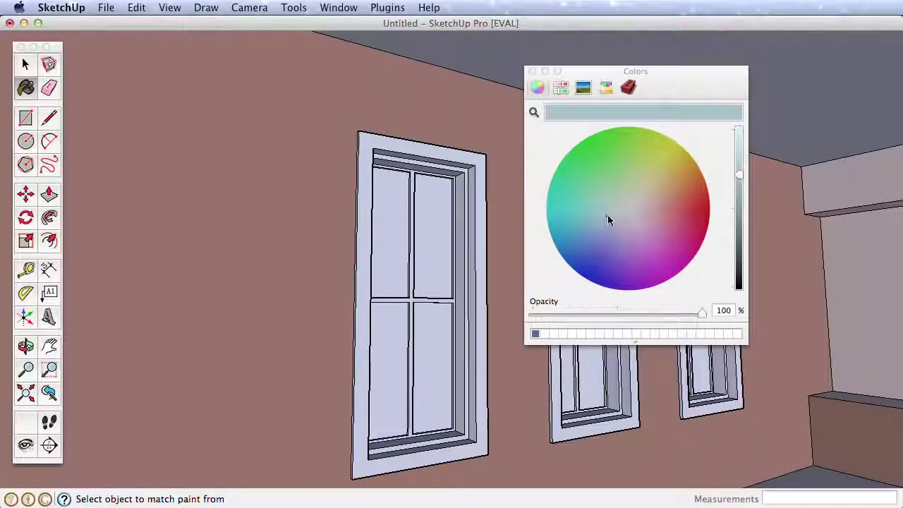
{"action": "left_click", "coordinate": [434, 282]}
{"action": "left_click", "coordinate": [406, 286]}
{"action": "left_click", "coordinate": [405, 319]}
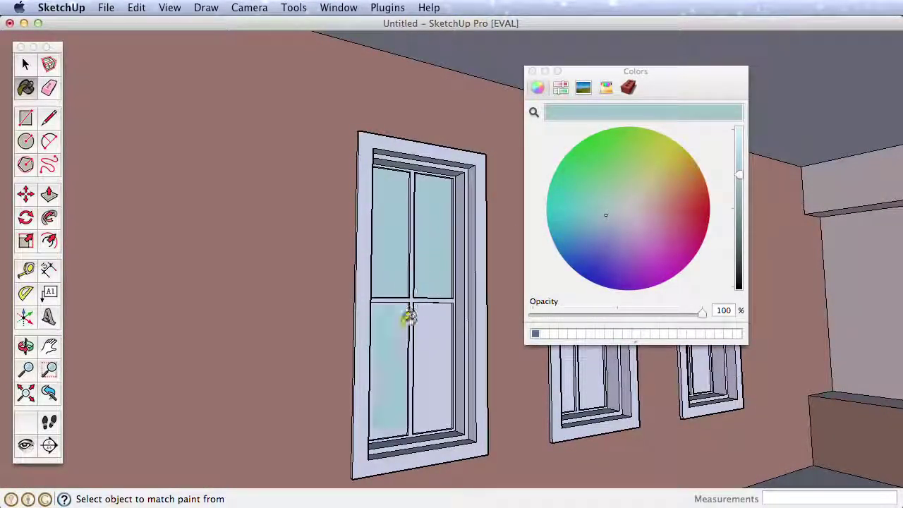
{"action": "left_click", "coordinate": [438, 319]}
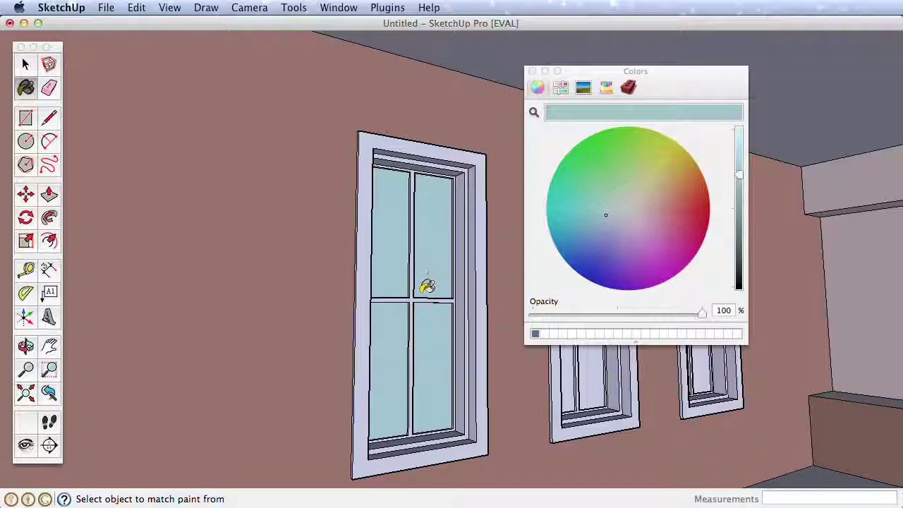
{"action": "scroll", "coordinate": [423, 293], "scroll_direction": "up", "scroll_amount": 3}
{"action": "middle_click_drag", "start_coordinate": [421, 298], "coordinate": [402, 274], "text": "shift"}
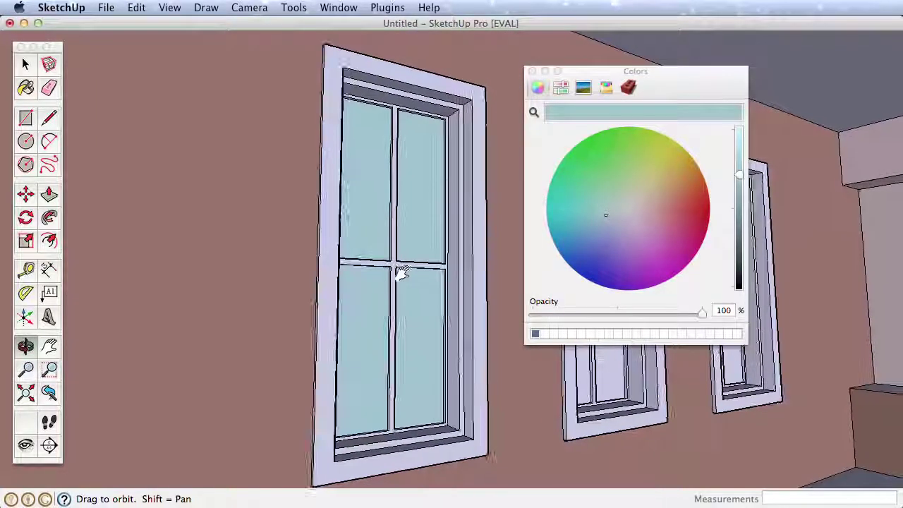
{"action": "key", "text": "super"}
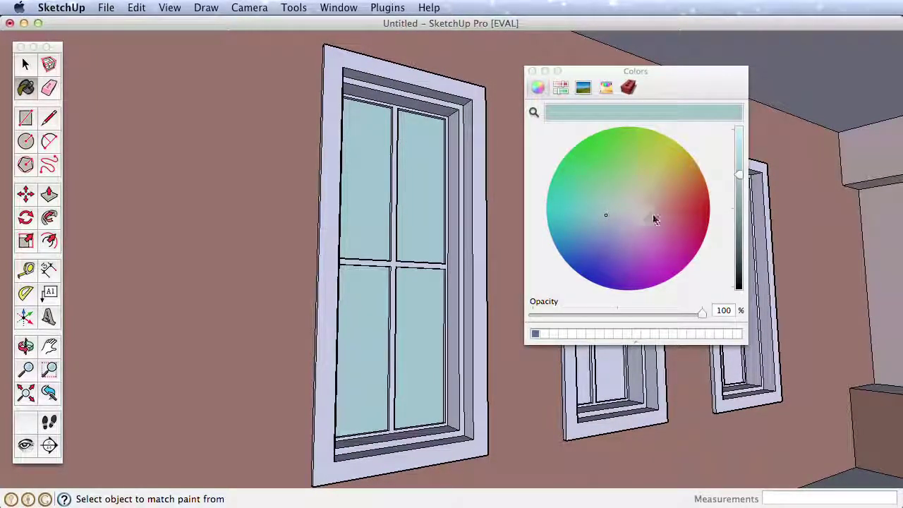
Paint the nearest window's whole frame dark brown and move the Colors panel to the upper left.
{"action": "left_click", "coordinate": [666, 194]}
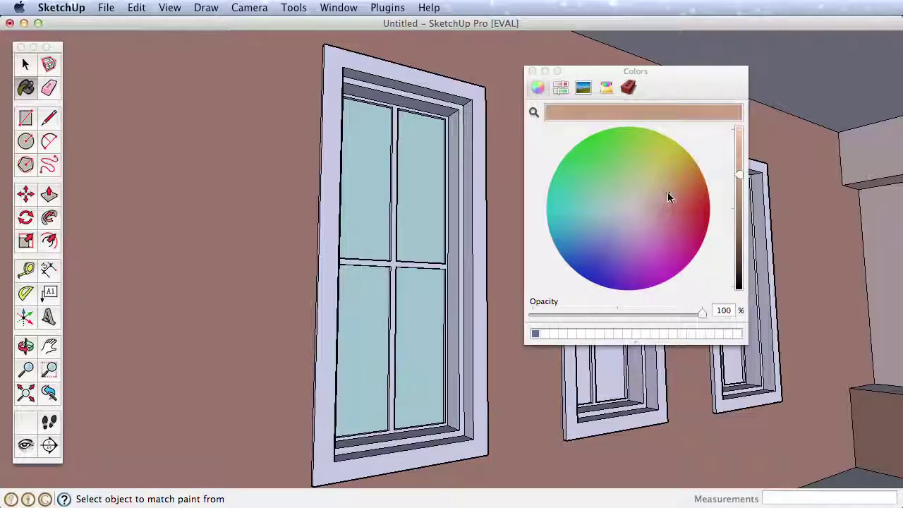
{"action": "left_click", "coordinate": [739, 252]}
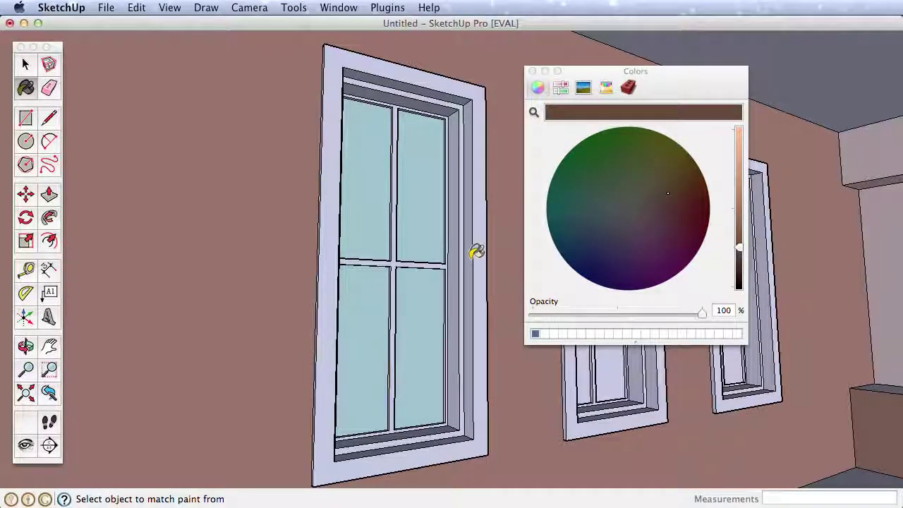
{"action": "key", "text": "alt"}
{"action": "key", "text": "super"}
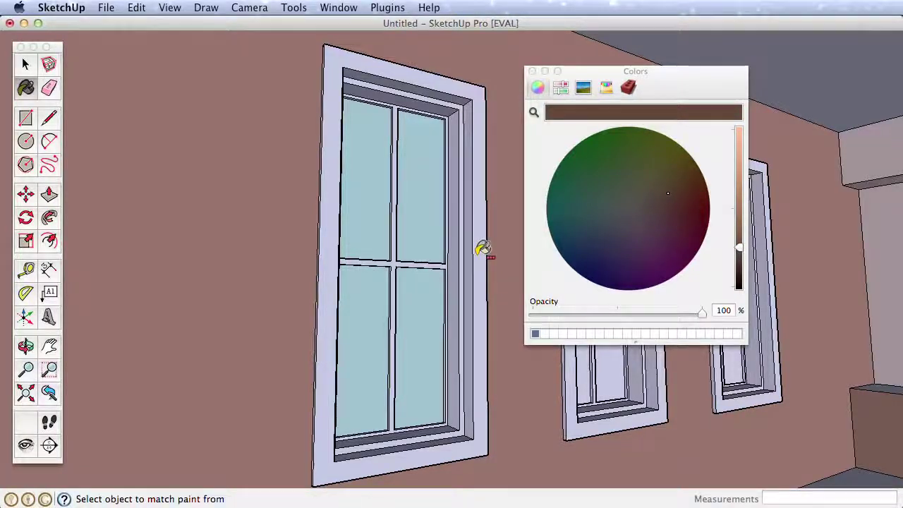
{"action": "left_click", "coordinate": [482, 248]}
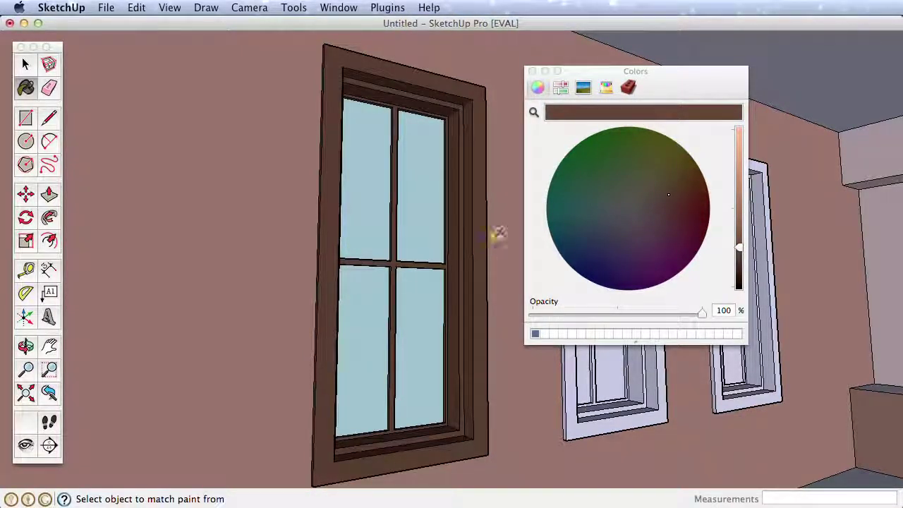
{"action": "left_click_drag", "start_coordinate": [680, 76], "coordinate": [289, 62]}
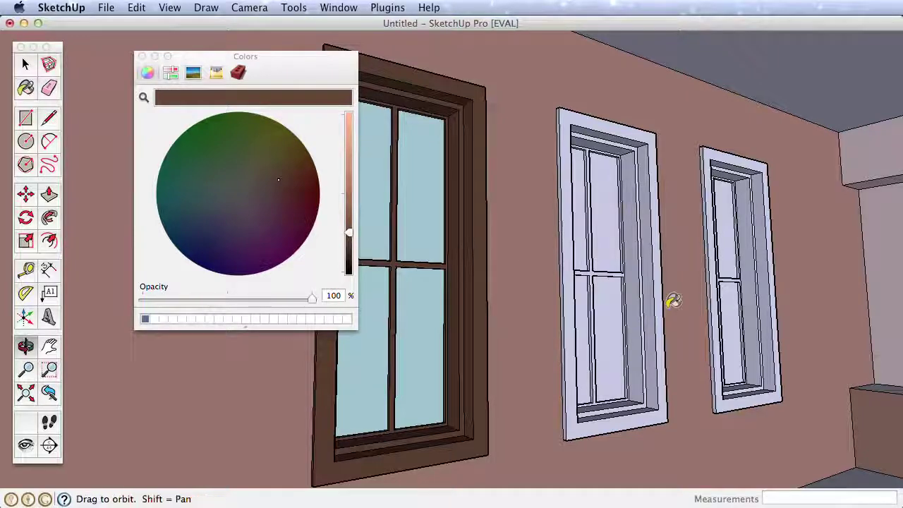
Sample the first window's pale blue and paint the middle and right windows' four panes each.
{"action": "middle_click_drag", "start_coordinate": [672, 302], "coordinate": [577, 315]}
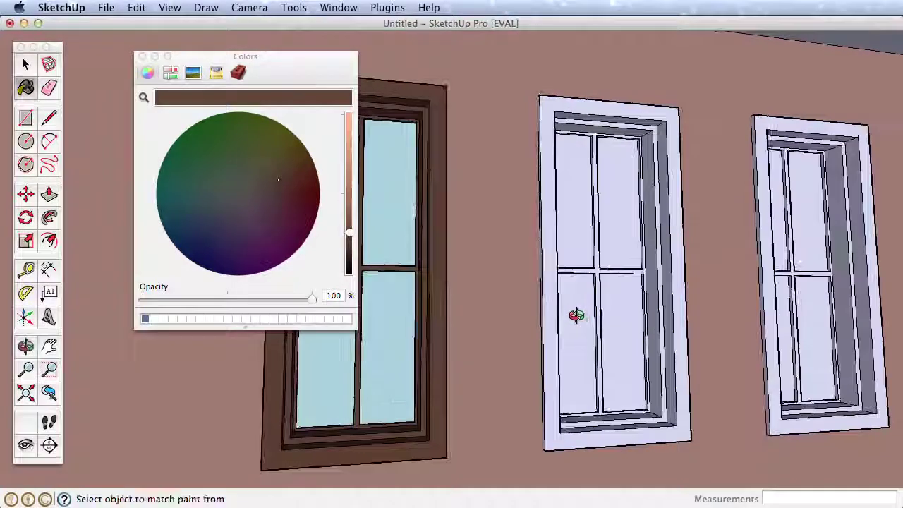
{"action": "left_click", "coordinate": [394, 295], "text": "super"}
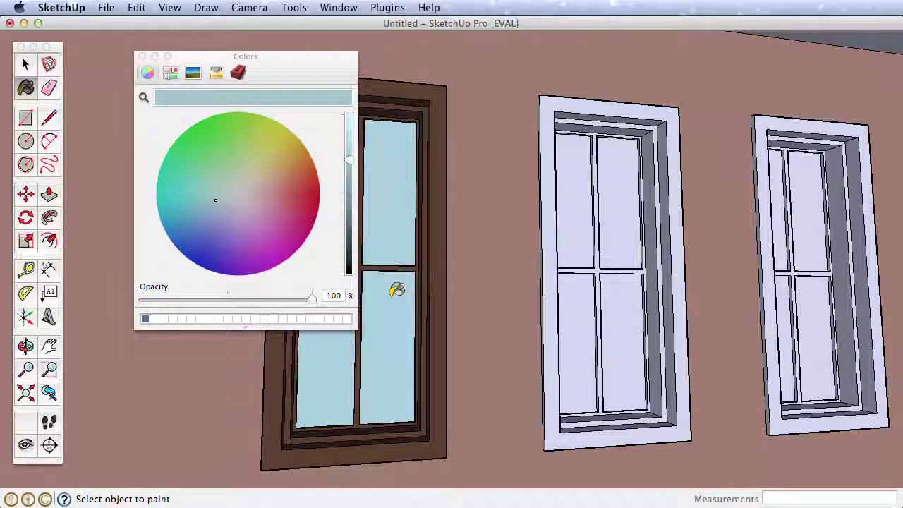
{"action": "key", "text": "super"}
{"action": "left_click", "coordinate": [584, 217]}
{"action": "left_click", "coordinate": [615, 226]}
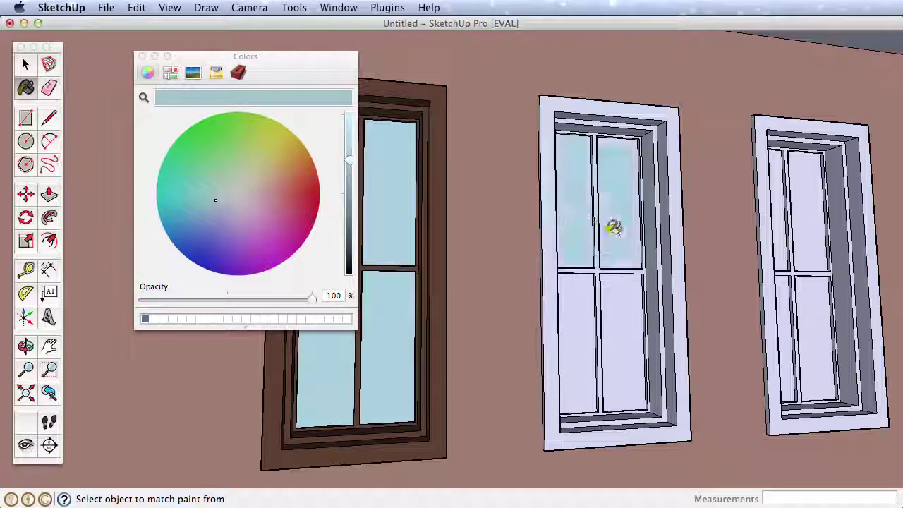
{"action": "left_click", "coordinate": [624, 282]}
{"action": "left_click", "coordinate": [586, 302]}
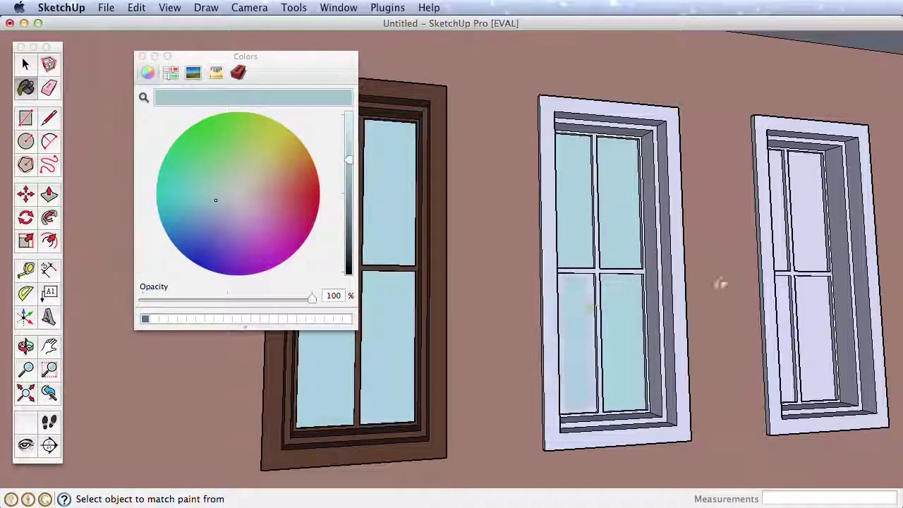
{"action": "left_click", "coordinate": [784, 256]}
{"action": "left_click", "coordinate": [804, 256]}
{"action": "left_click", "coordinate": [805, 288]}
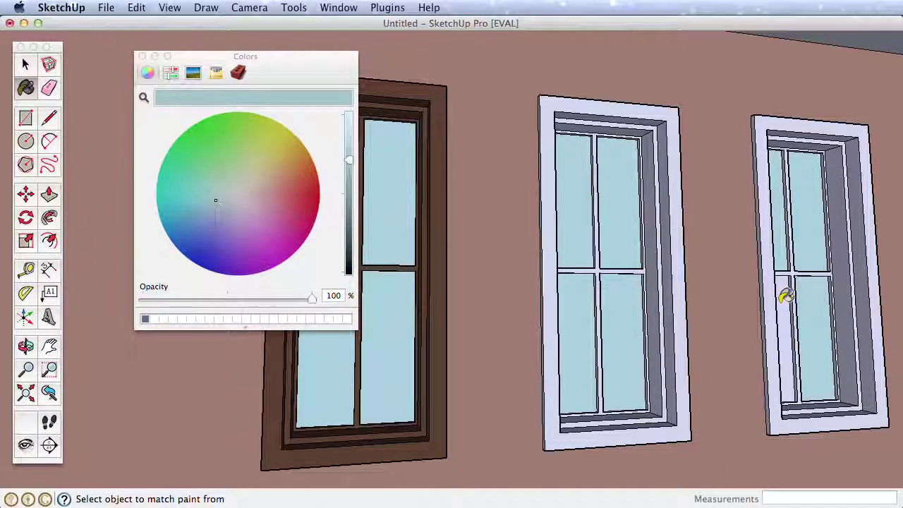
{"action": "left_click", "coordinate": [786, 297]}
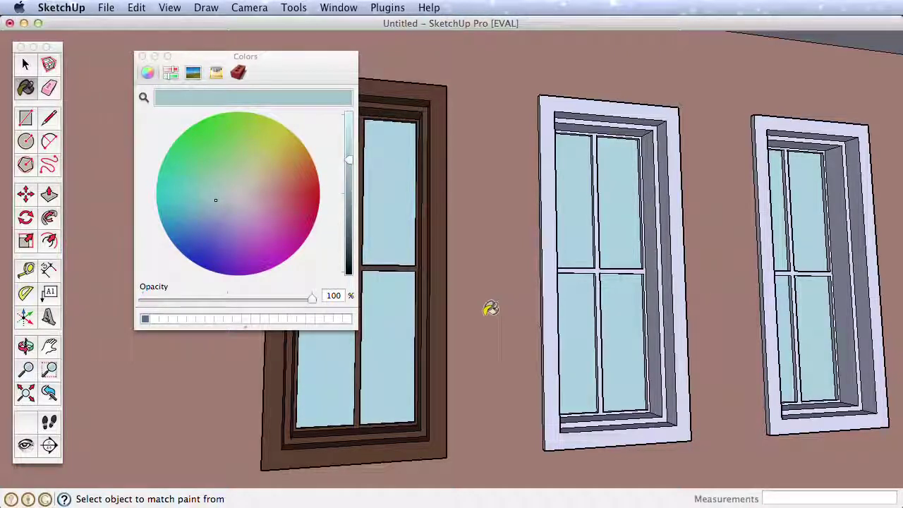
Sample the left window's brown trim and paint the middle and right window frames.
{"action": "left_click", "coordinate": [444, 304], "text": "super"}
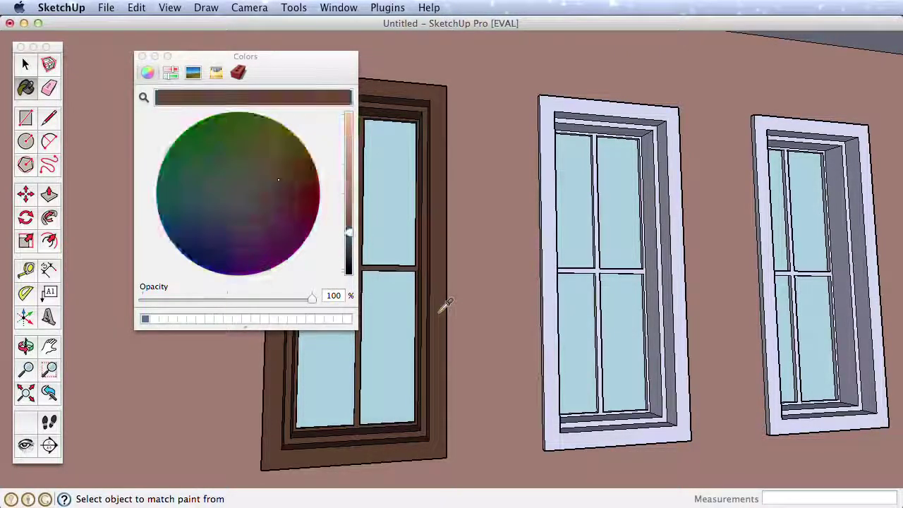
{"action": "key", "text": "alt"}
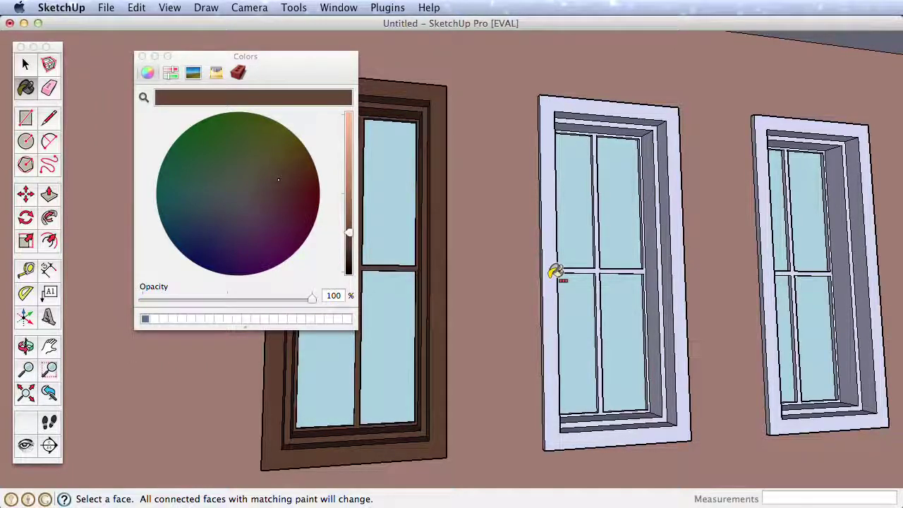
{"action": "left_click", "coordinate": [556, 273], "text": "alt"}
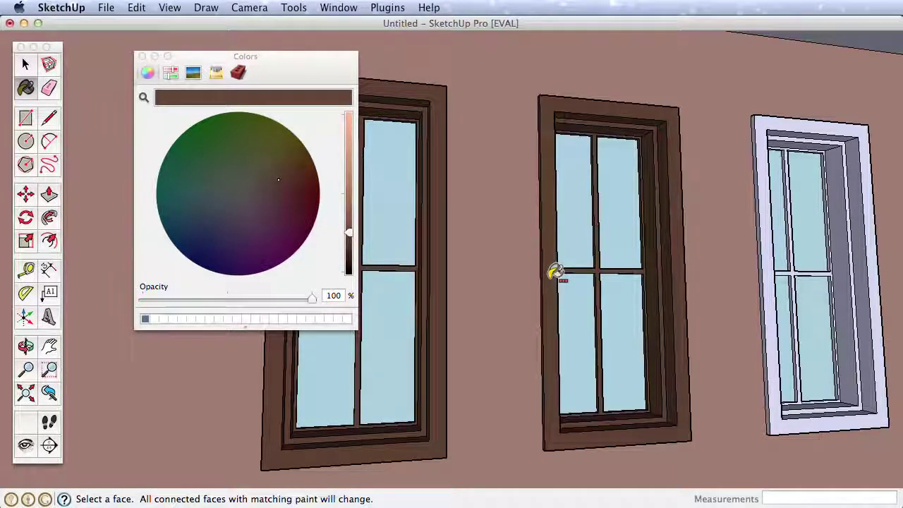
{"action": "left_click", "coordinate": [770, 276], "text": "alt"}
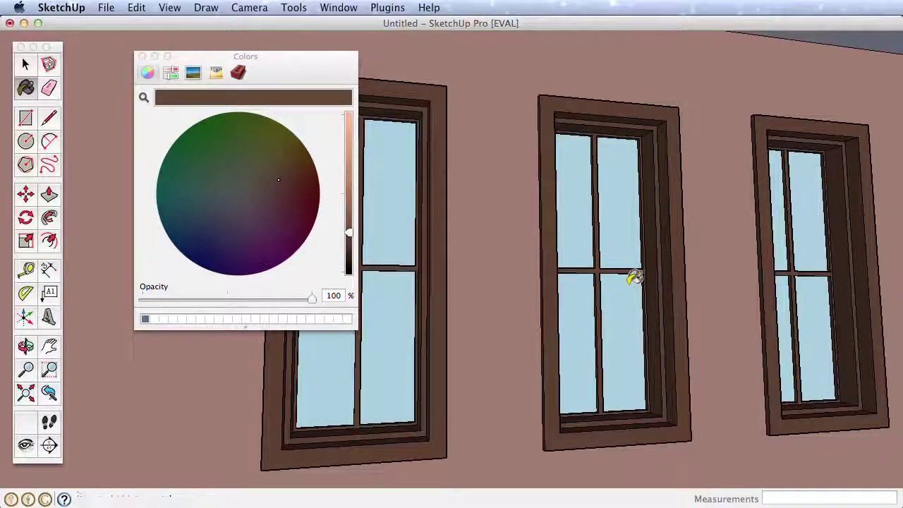
{"action": "middle_click_drag", "start_coordinate": [634, 278], "coordinate": [751, 285]}
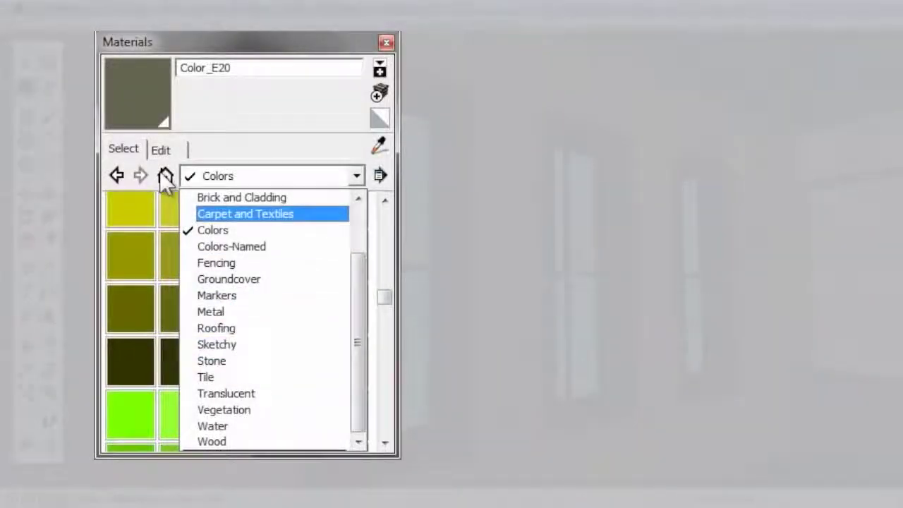
{"action": "left_click", "coordinate": [167, 177]}
{"action": "left_click", "coordinate": [167, 177]}
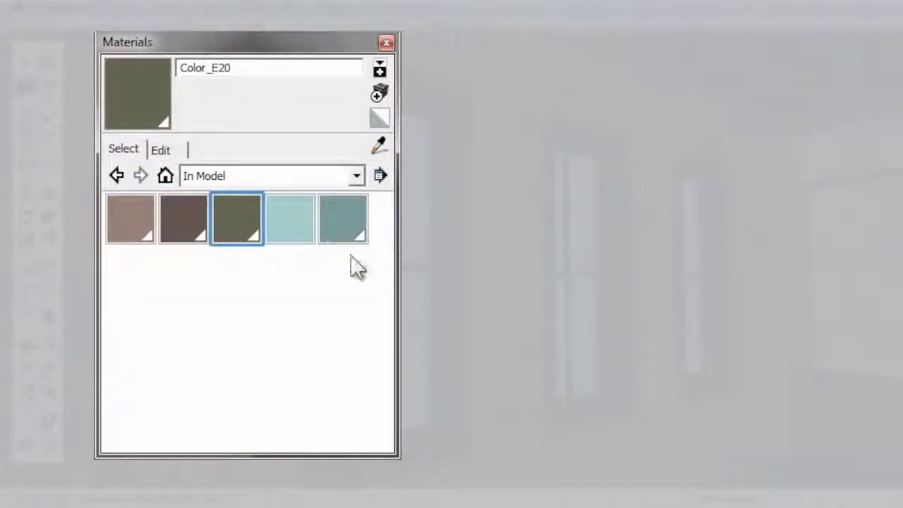
{"action": "left_click", "coordinate": [357, 176]}
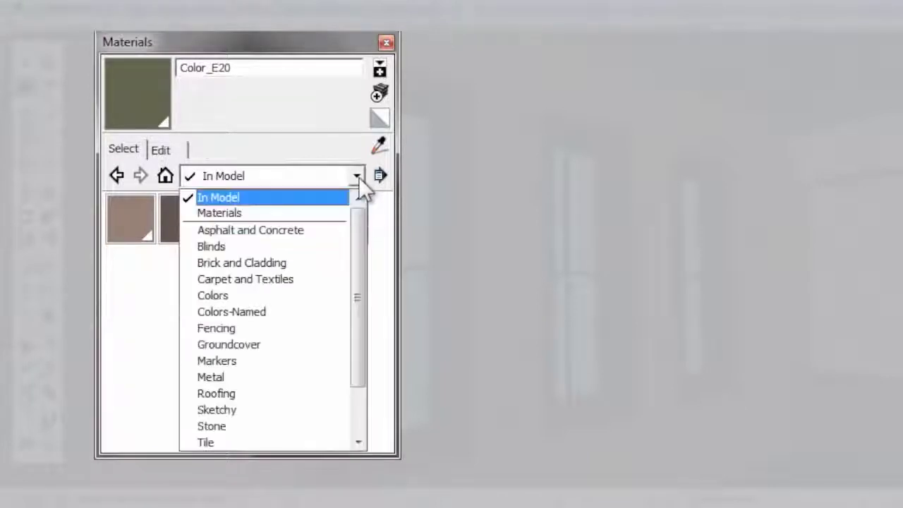
{"action": "left_click", "coordinate": [243, 427]}
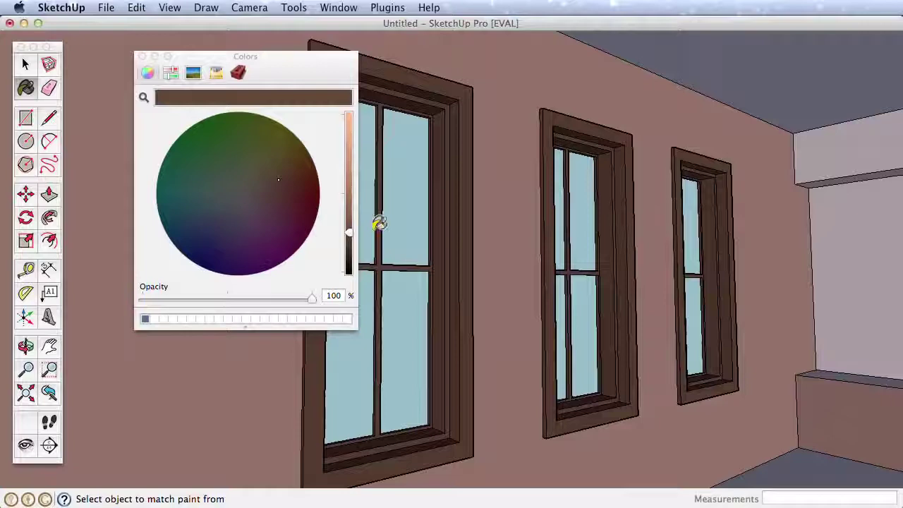
Fill the room's floor with a dark wood-grain material from the Wood collection.
{"action": "left_click", "coordinate": [237, 73]}
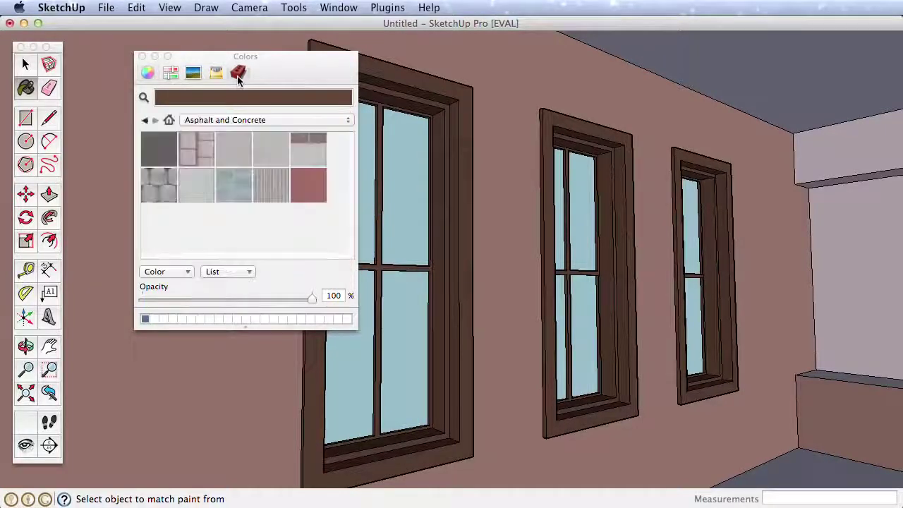
{"action": "left_click", "coordinate": [258, 119]}
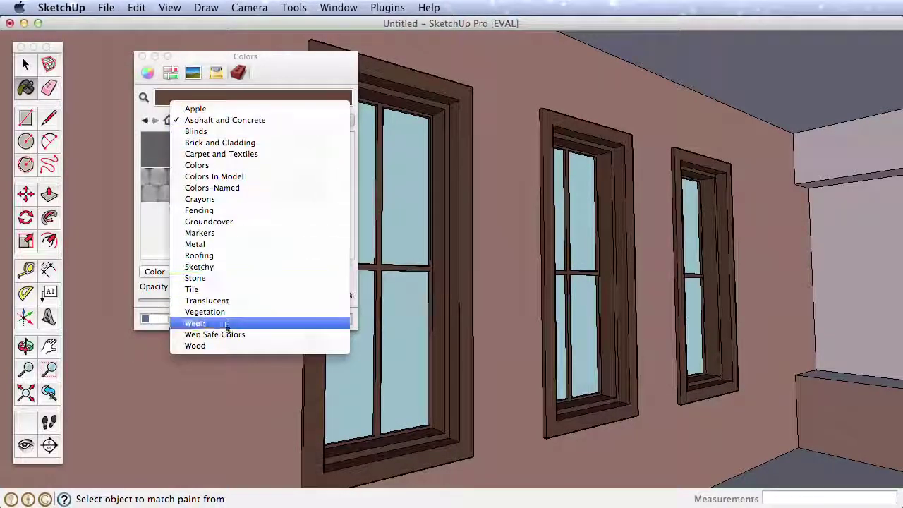
{"action": "left_click", "coordinate": [252, 345]}
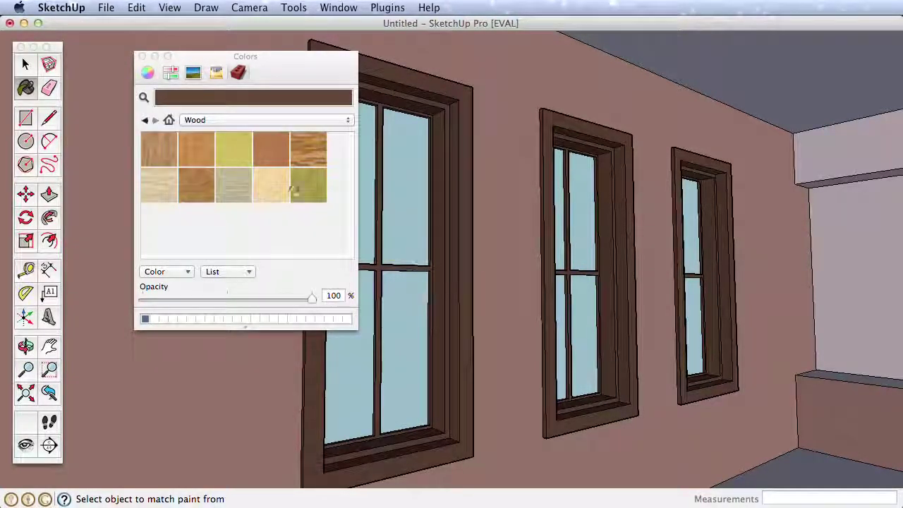
{"action": "left_click", "coordinate": [309, 148]}
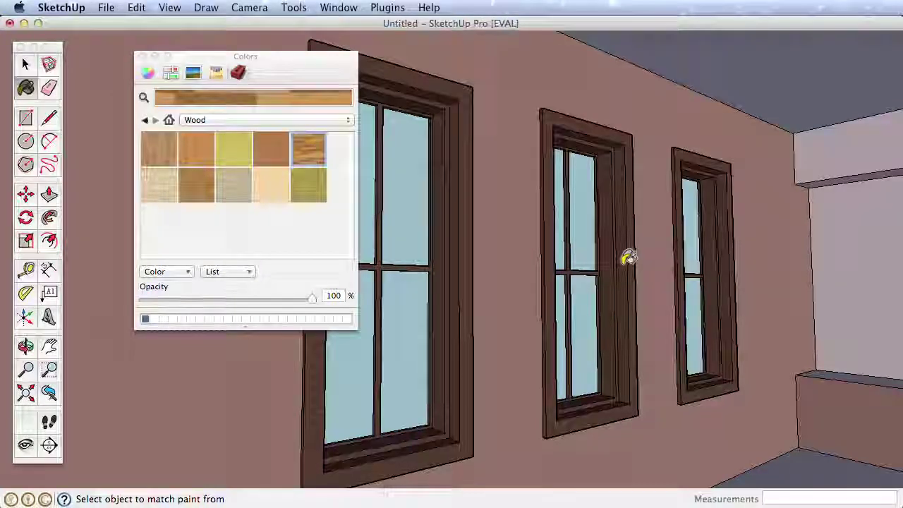
{"action": "middle_click_drag", "start_coordinate": [627, 259], "coordinate": [411, 182]}
{"action": "left_click", "coordinate": [631, 340]}
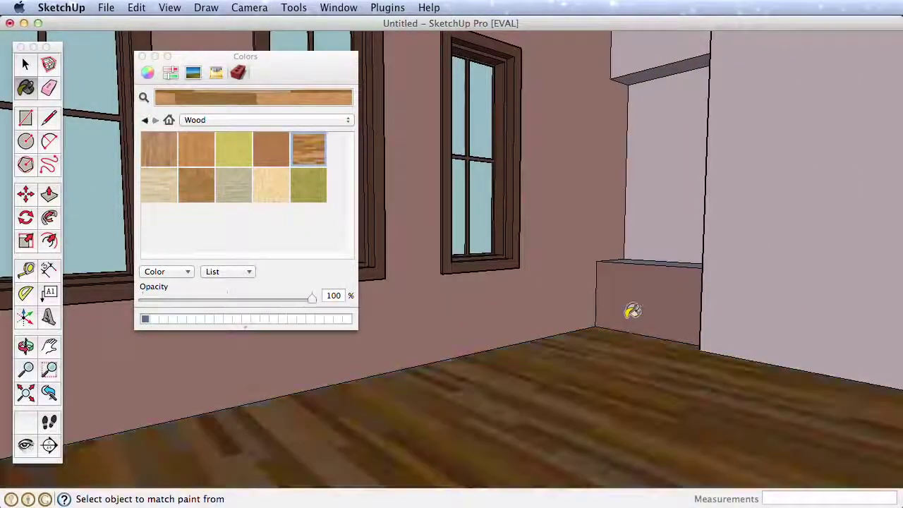
{"action": "scroll", "coordinate": [595, 314], "scroll_direction": "down", "scroll_amount": 5}
{"action": "mouse_move", "coordinate": [593, 318]}
{"action": "middle_mouse_down"}
{"action": "mouse_move", "coordinate": [435, 388]}
{"action": "mouse_move", "coordinate": [550, 323]}
{"action": "middle_mouse_up"}
{"action": "key", "text": "super"}
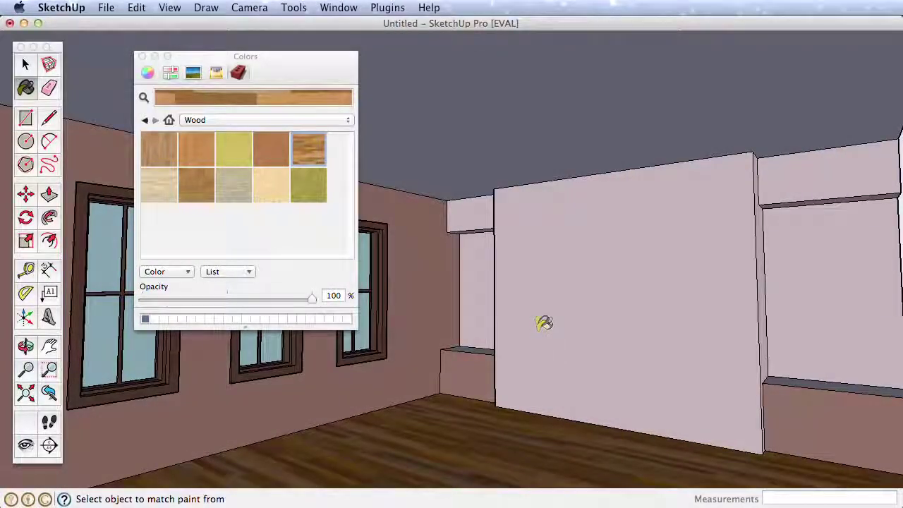
Close the Colors panel and open the Components browser from the Window menu.
{"action": "left_click", "coordinate": [142, 56]}
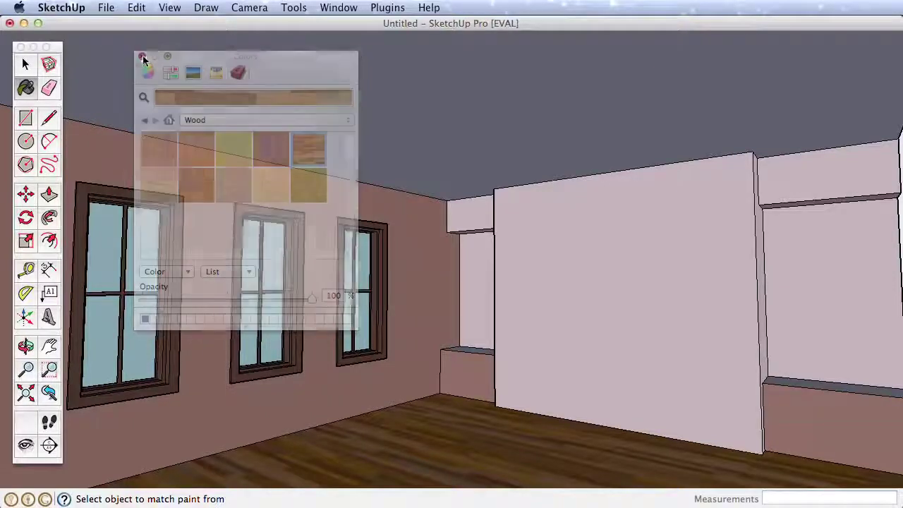
{"action": "key", "text": "space"}
{"action": "left_click", "coordinate": [338, 8]}
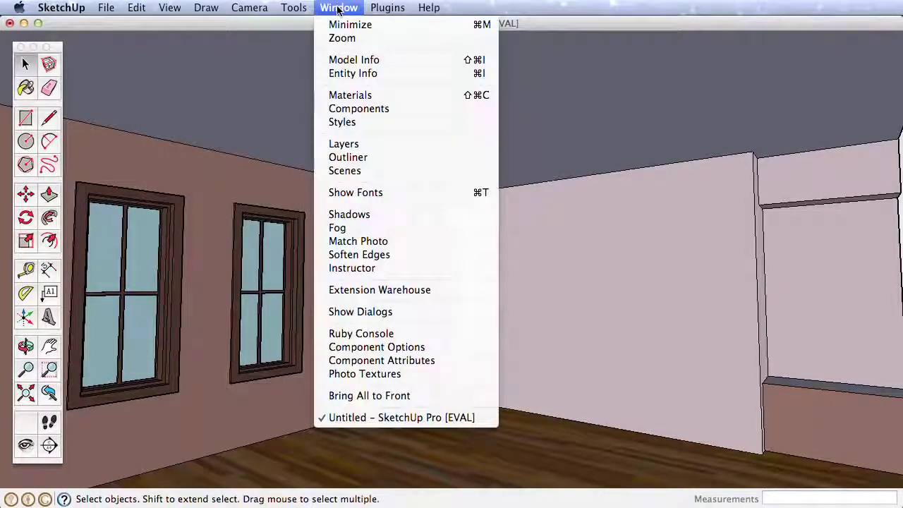
{"action": "left_click", "coordinate": [397, 111]}
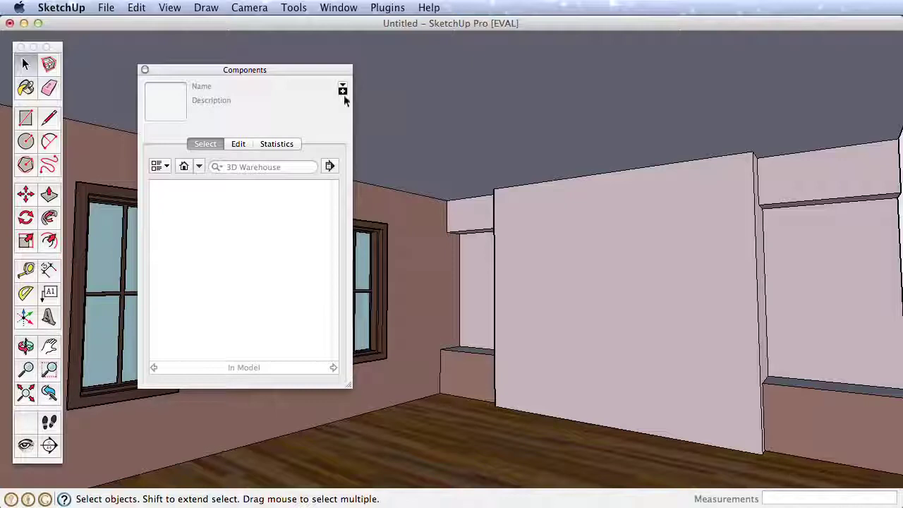
{"action": "left_click_drag", "start_coordinate": [282, 69], "coordinate": [239, 57]}
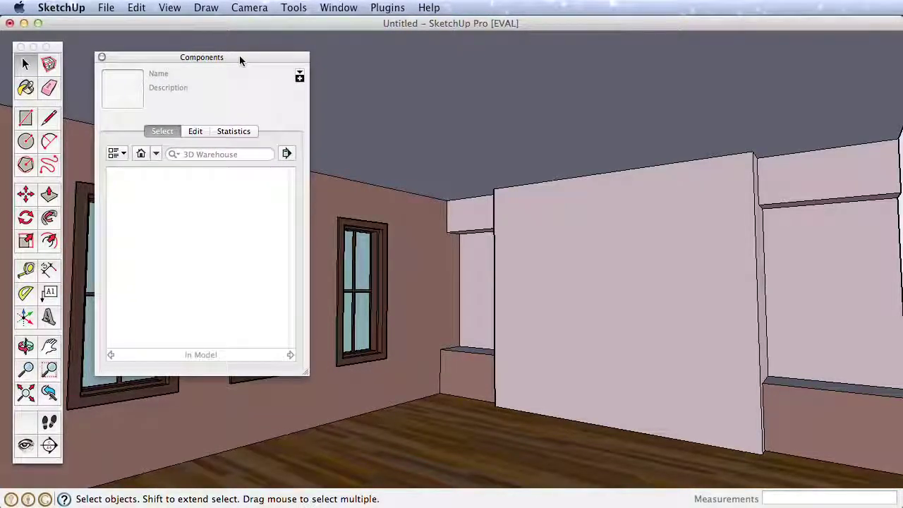
Search 3D Warehouse for "morris chair" and download a Morris Chair model.
{"action": "left_click", "coordinate": [240, 156]}
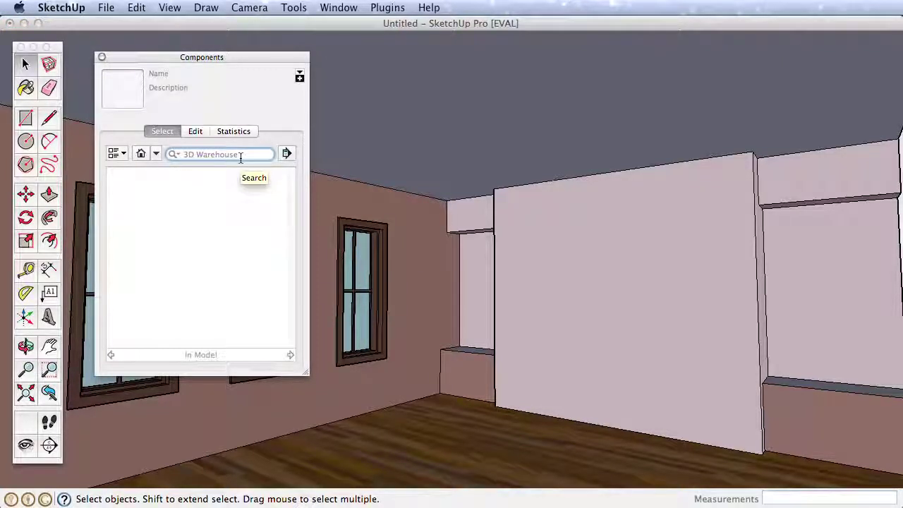
{"action": "type", "text": "chair"}
{"action": "key", "text": "Return"}
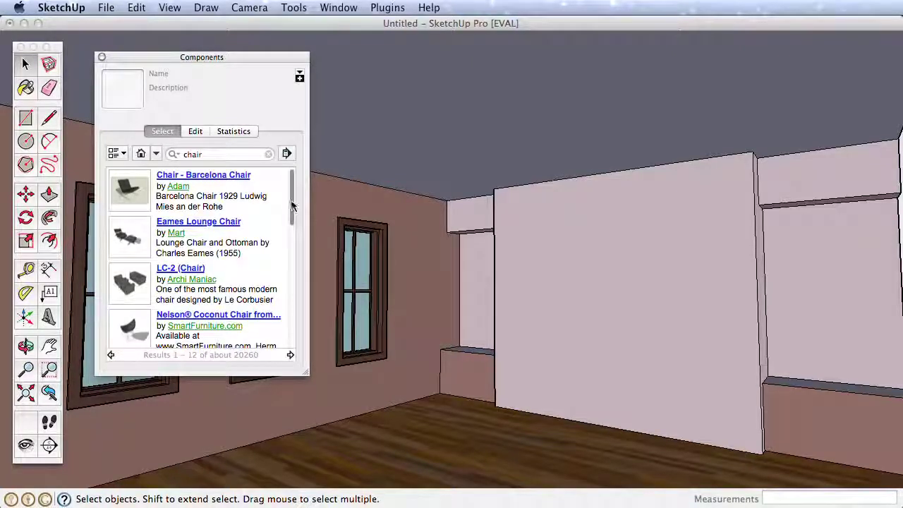
{"action": "left_click", "coordinate": [184, 154]}
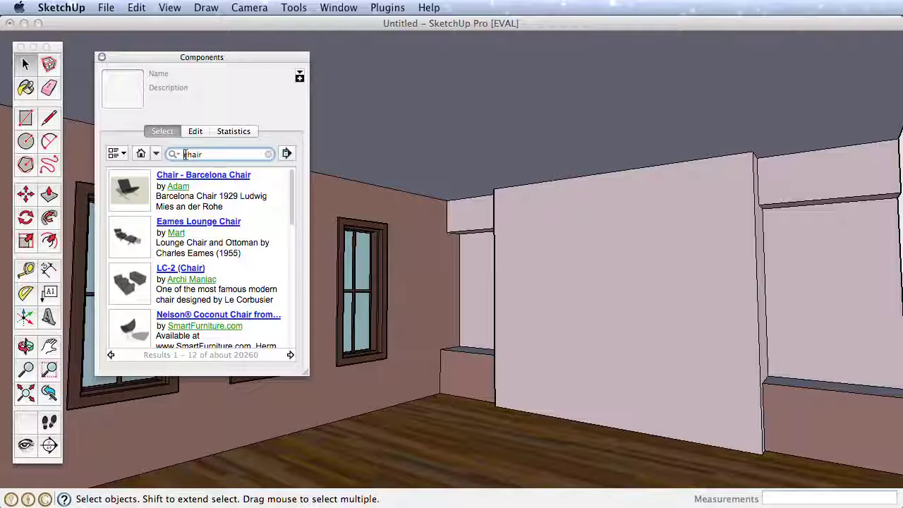
{"action": "type", "text": "morris"}
{"action": "key", "text": "Return"}
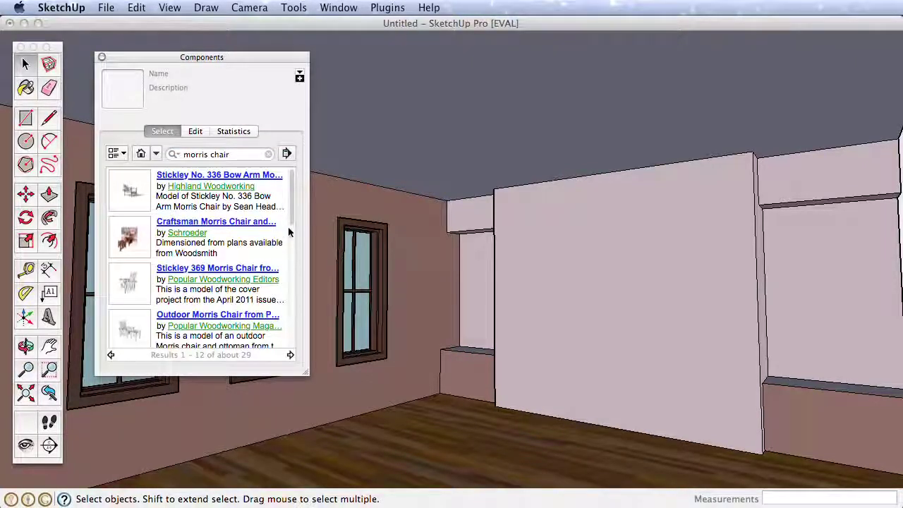
{"action": "scroll", "coordinate": [288, 237], "scroll_direction": "down", "scroll_amount": 5}
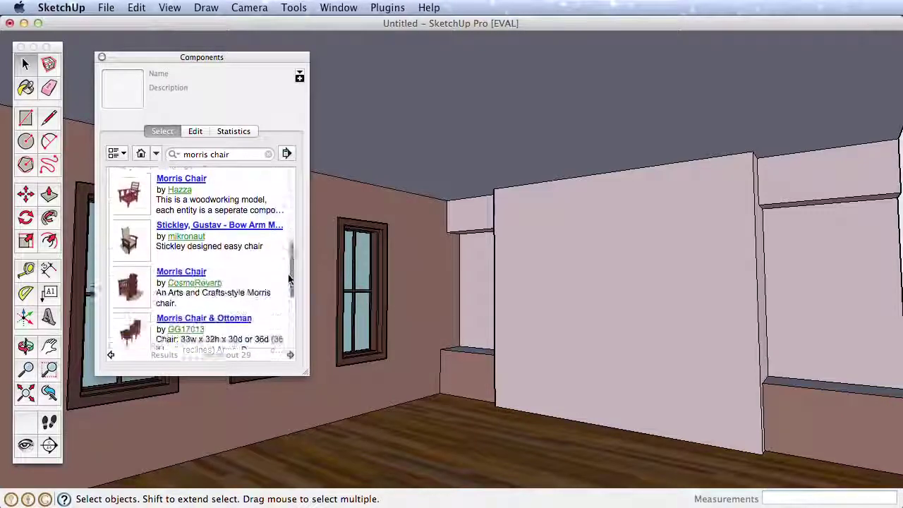
{"action": "scroll", "coordinate": [289, 302], "scroll_direction": "down", "scroll_amount": 4}
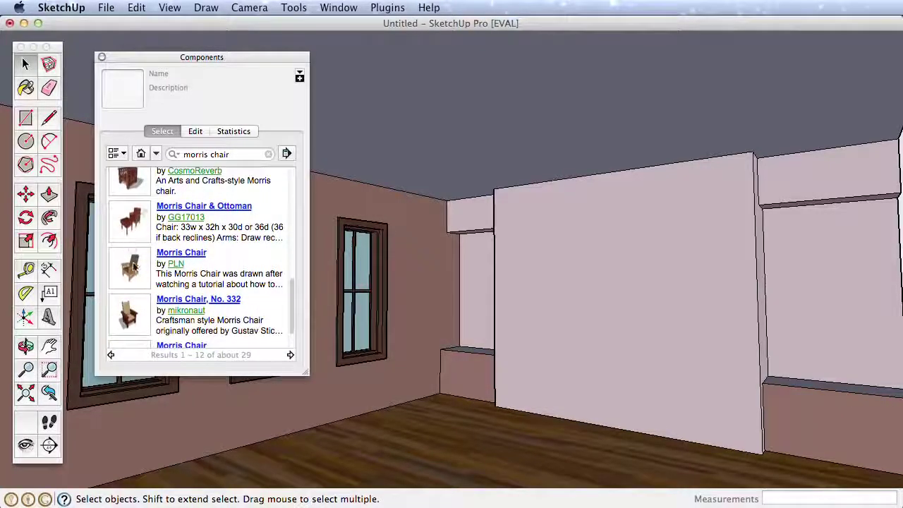
{"action": "left_click", "coordinate": [133, 267]}
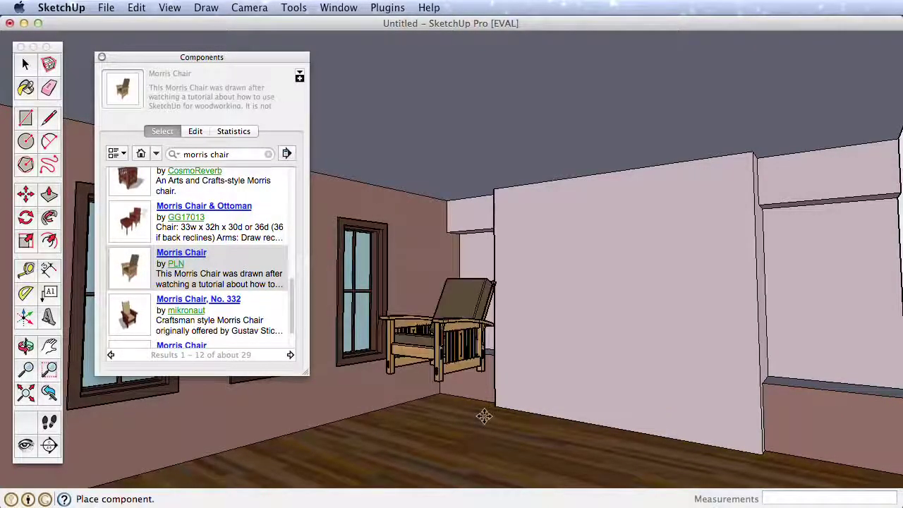
Drop the Morris Chair onto the floor near the alcove and close the Components panel.
{"action": "left_click", "coordinate": [433, 450]}
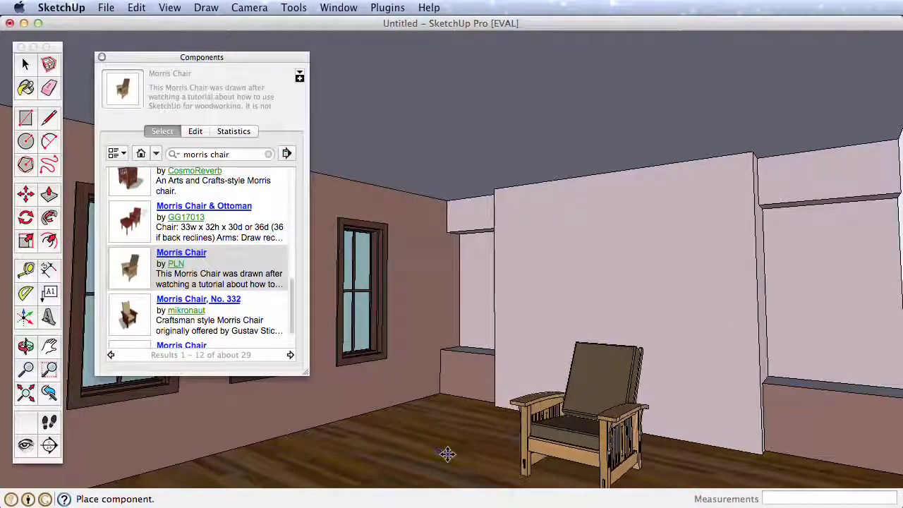
{"action": "key", "text": "m"}
{"action": "mouse_move", "coordinate": [605, 403]}
{"action": "middle_mouse_down"}
{"action": "mouse_move", "coordinate": [601, 416]}
{"action": "mouse_move", "coordinate": [605, 319]}
{"action": "mouse_move", "coordinate": [620, 346]}
{"action": "middle_mouse_up"}
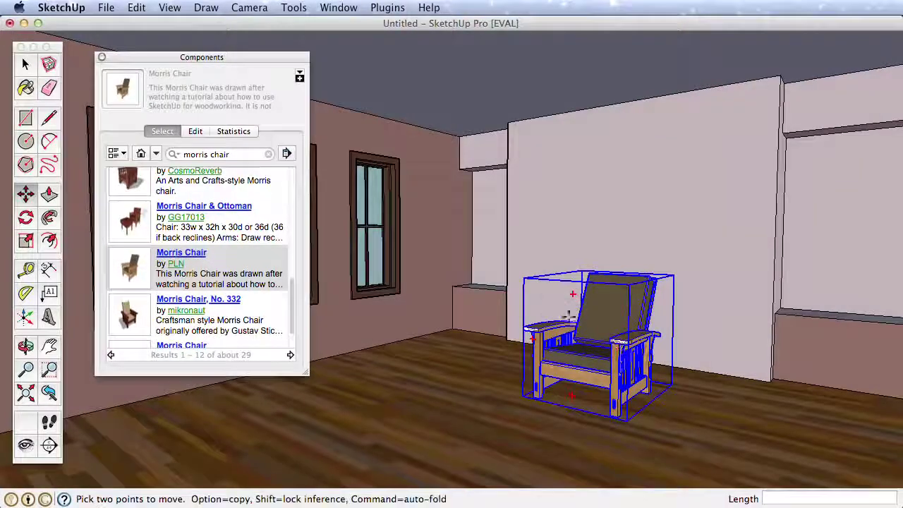
{"action": "left_click", "coordinate": [102, 57]}
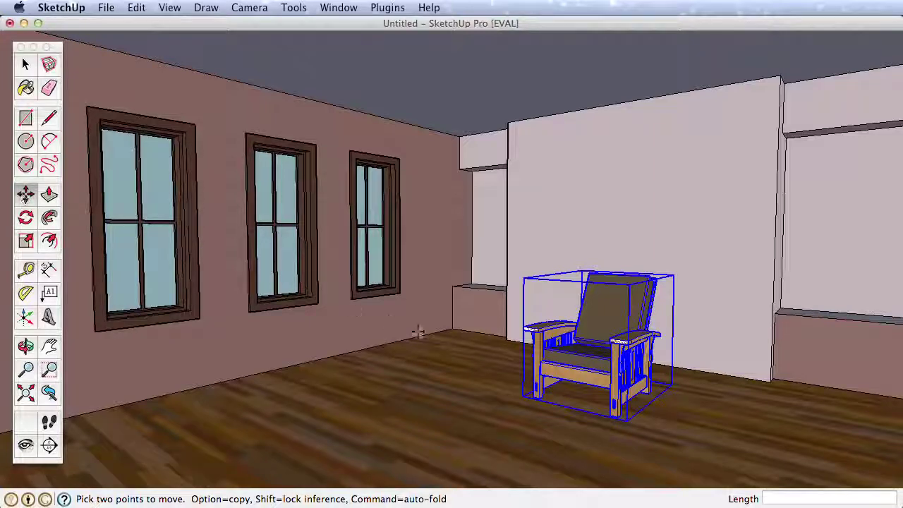
Move the chair by way of the left windows to near the right wall, then zoom closer.
{"action": "left_click", "coordinate": [571, 408]}
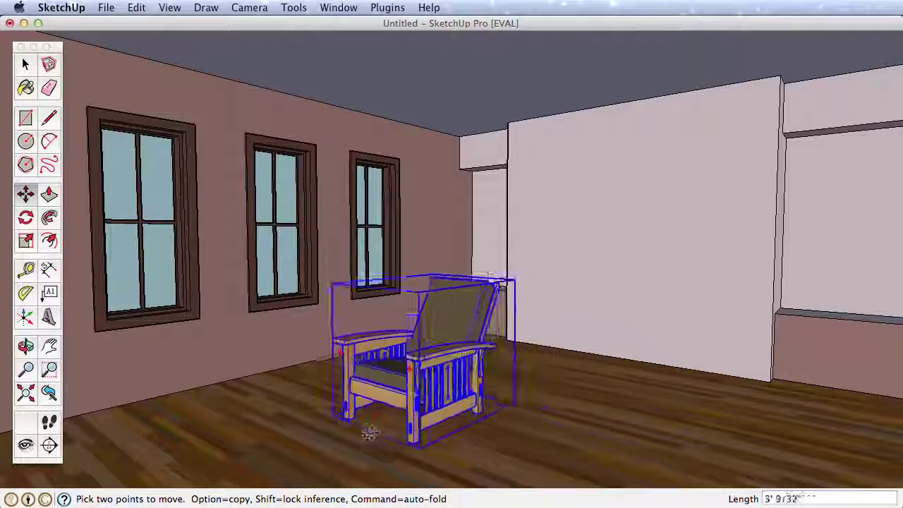
{"action": "left_click", "coordinate": [319, 441]}
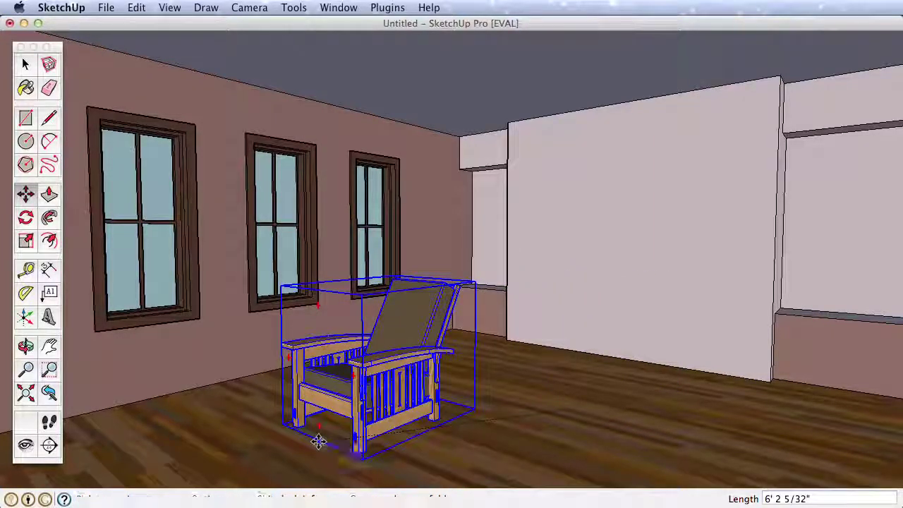
{"action": "left_click", "coordinate": [361, 446]}
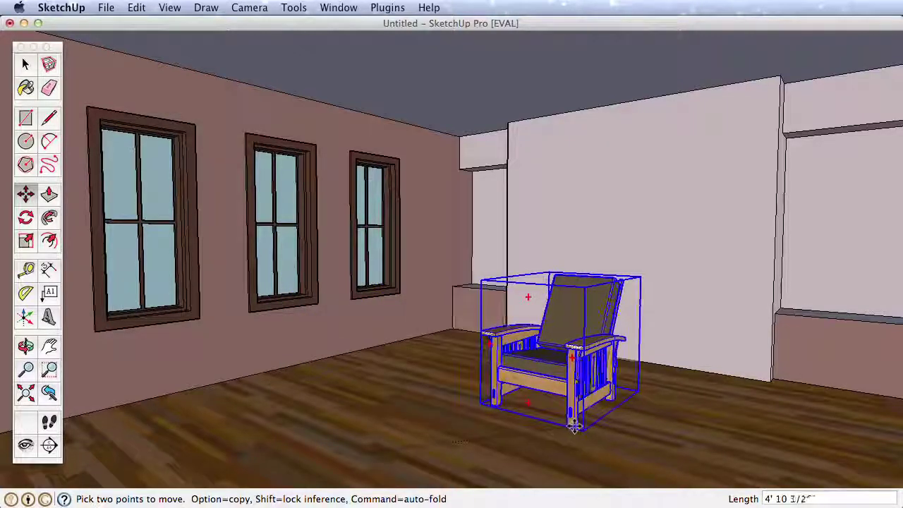
{"action": "left_click", "coordinate": [579, 422]}
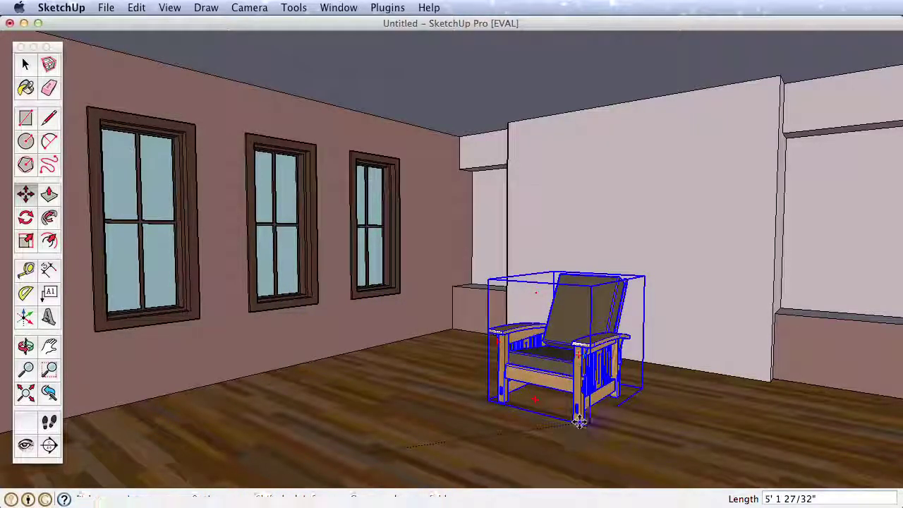
{"action": "middle_click_drag", "start_coordinate": [487, 324], "coordinate": [444, 355]}
Rotate the chair in two turns until it faces out into the room.
{"action": "scroll", "coordinate": [560, 291], "scroll_direction": "up", "scroll_amount": 3}
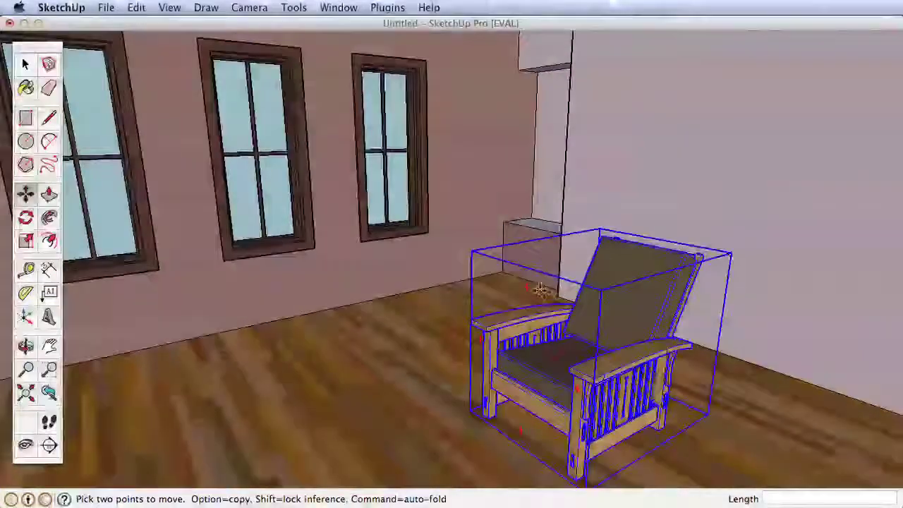
{"action": "key", "text": "q"}
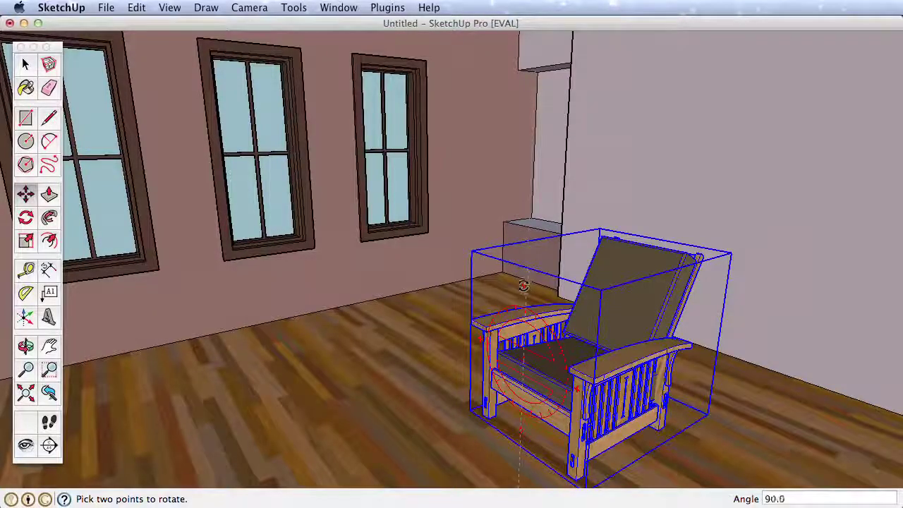
{"action": "left_click", "coordinate": [522, 293]}
{"action": "key", "text": "m"}
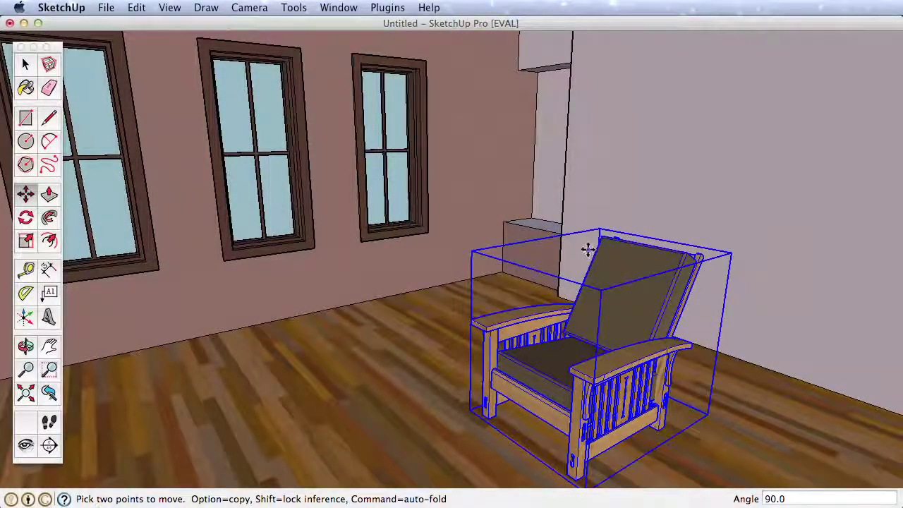
{"action": "key", "text": "q"}
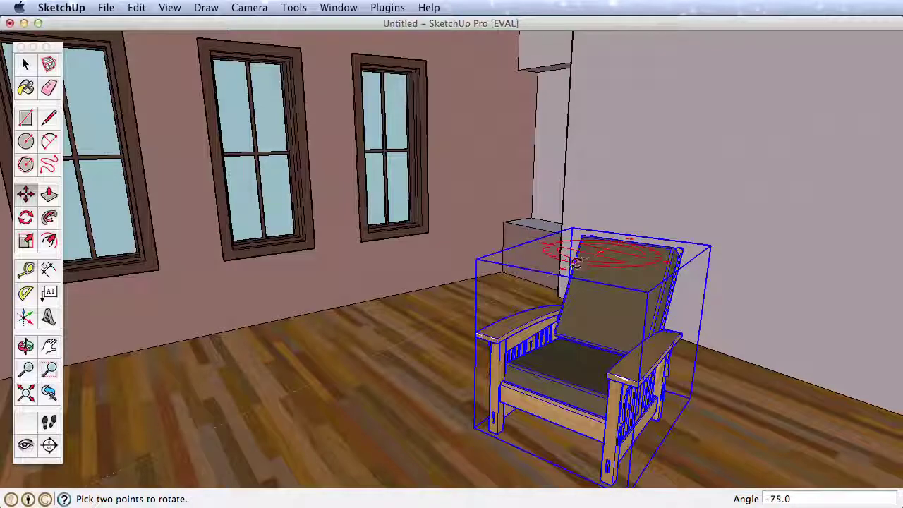
{"action": "left_click", "coordinate": [586, 265]}
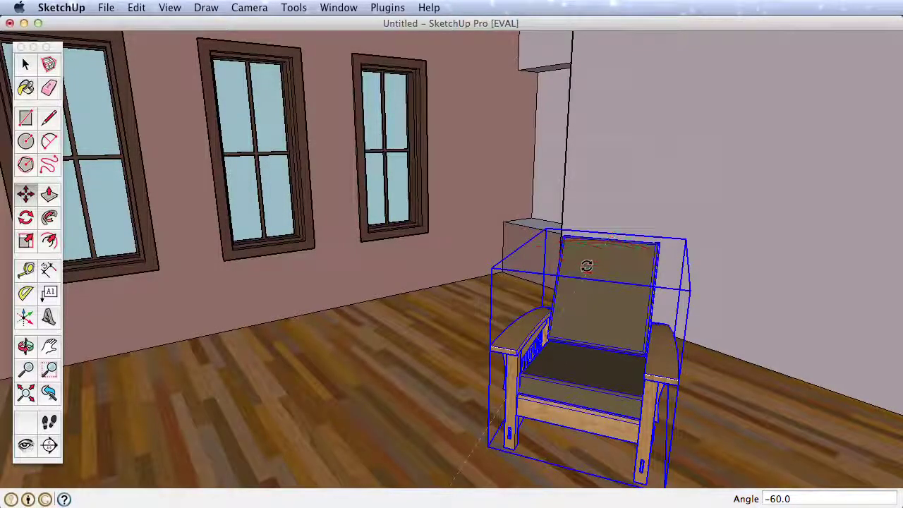
{"action": "key", "text": "m"}
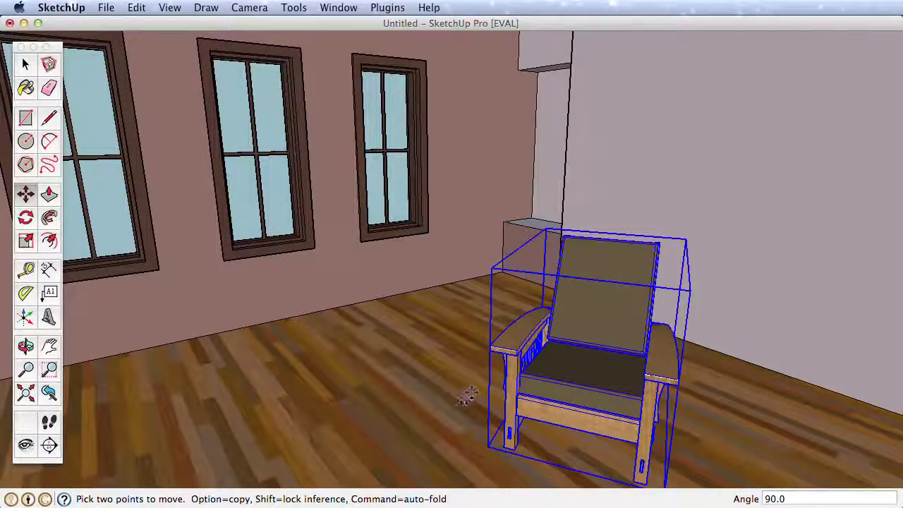
{"action": "left_click", "coordinate": [465, 395]}
Move the chair to mid-floor, undoing and cancelling the move that tilted it.
{"action": "left_click", "coordinate": [299, 363]}
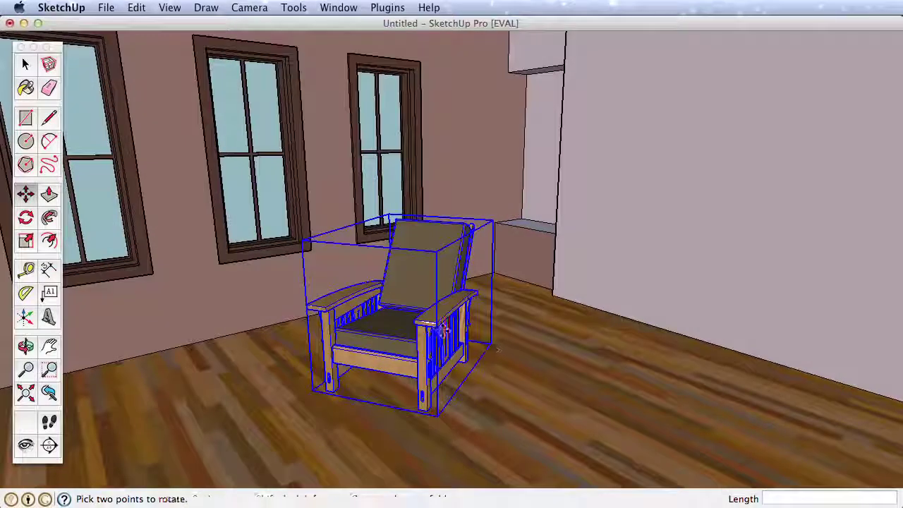
{"action": "left_click", "coordinate": [437, 326]}
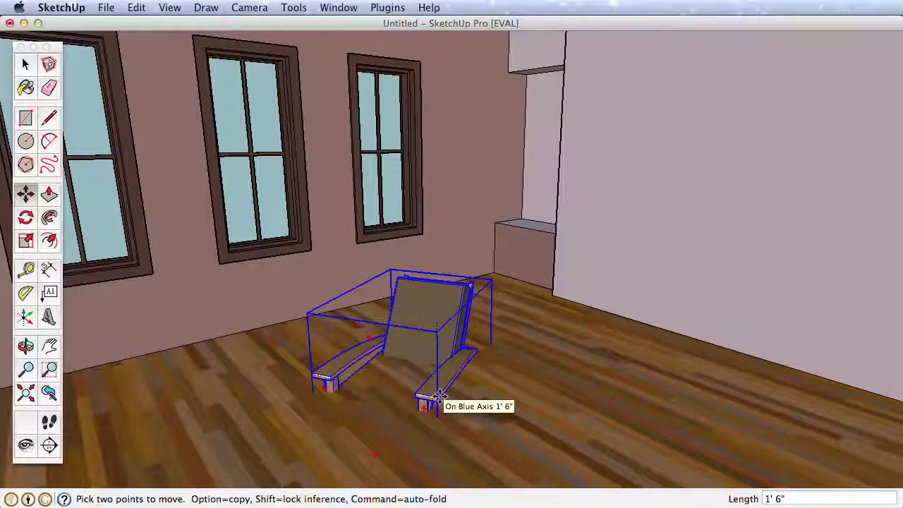
{"action": "left_click", "coordinate": [439, 395]}
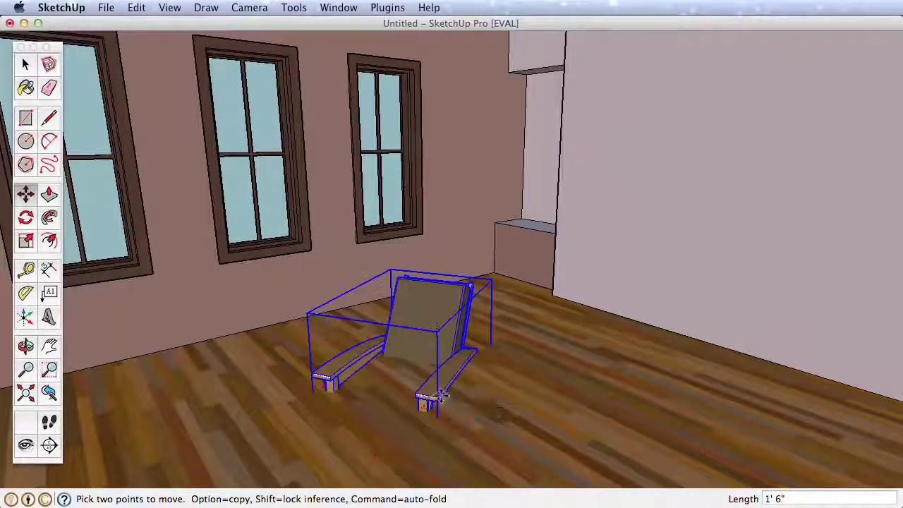
{"action": "left_click", "coordinate": [141, 7]}
{"action": "left_click", "coordinate": [162, 24]}
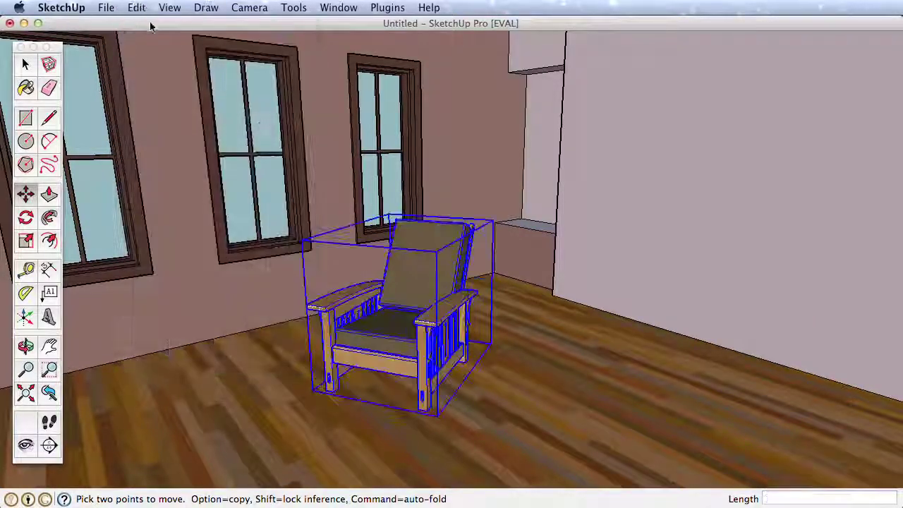
{"action": "left_click", "coordinate": [457, 302]}
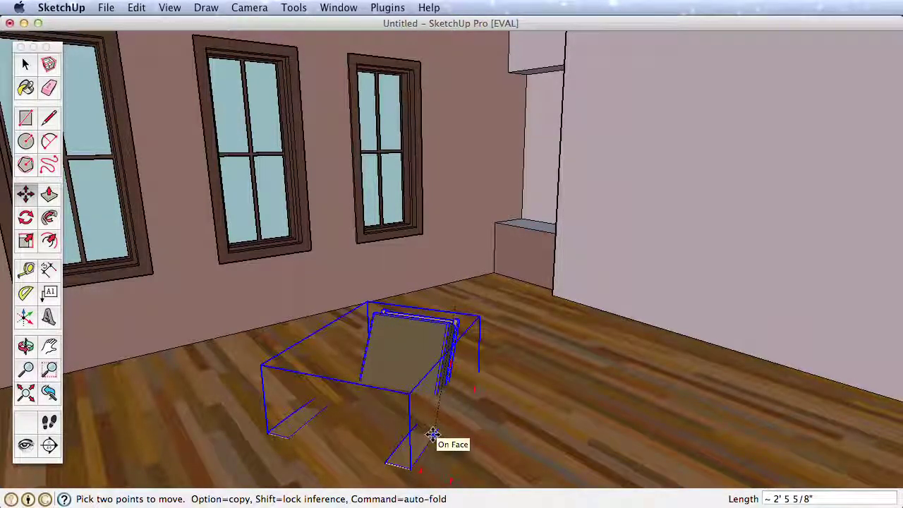
{"action": "key", "text": "Escape"}
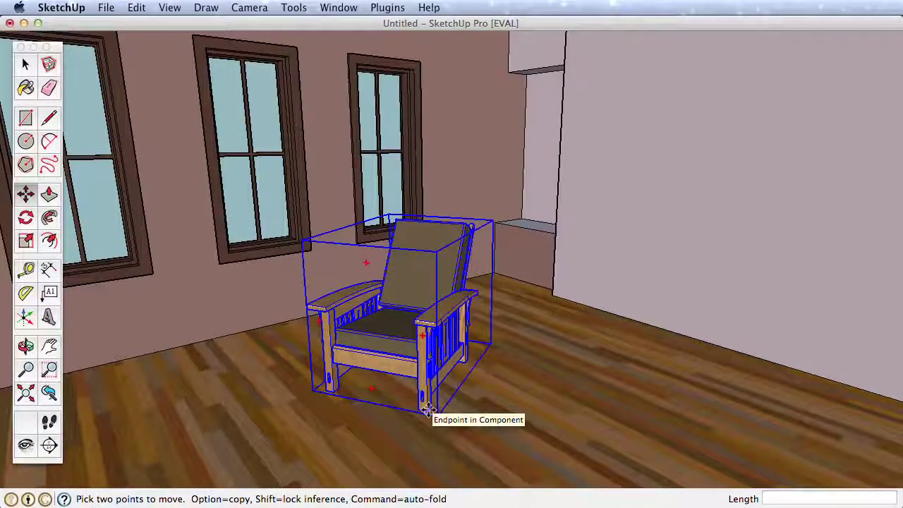
Set the chair near mid-floor, then drag it toward the right wall, leaving it against the wall.
{"action": "left_click", "coordinate": [428, 410]}
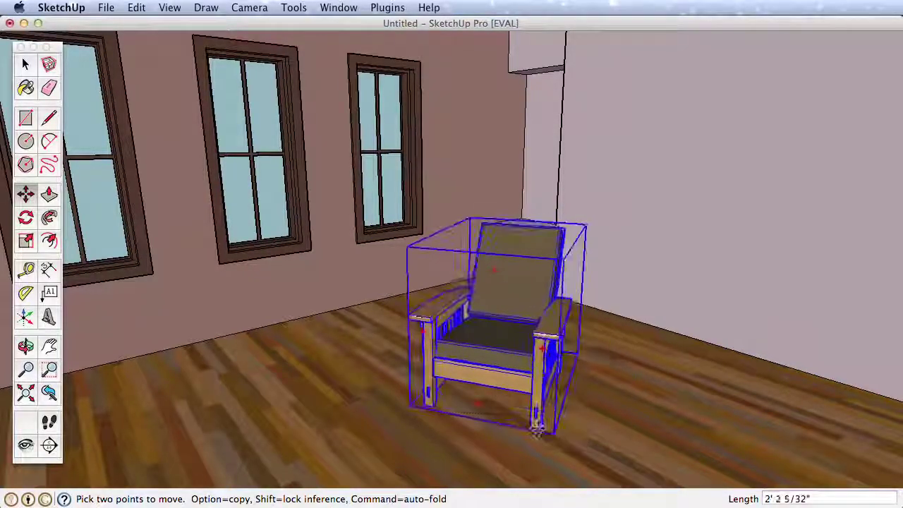
{"action": "left_click", "coordinate": [479, 434]}
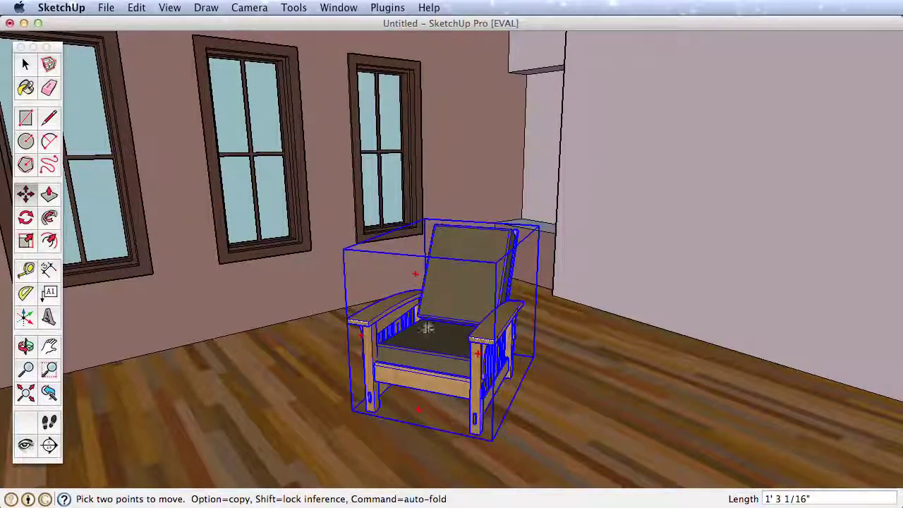
{"action": "key", "text": "space"}
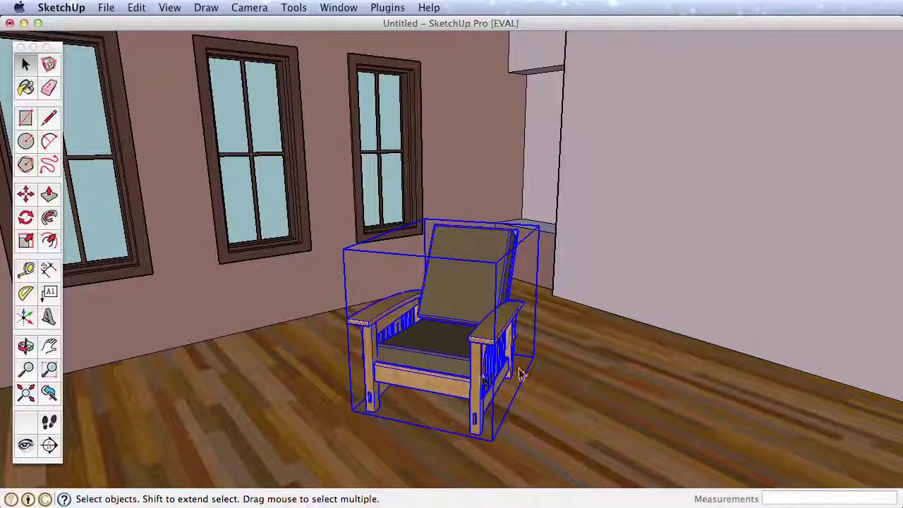
{"action": "left_click", "coordinate": [26, 194]}
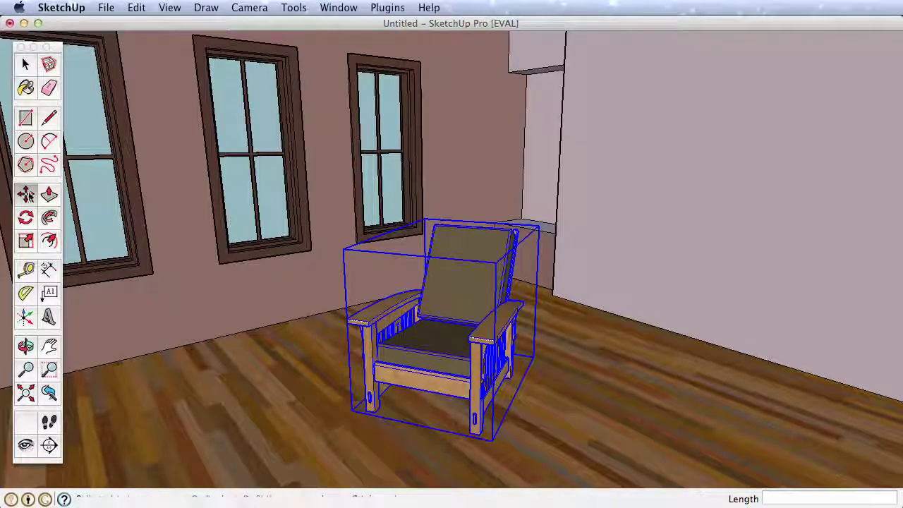
{"action": "left_click_drag", "start_coordinate": [580, 466], "coordinate": [798, 204]}
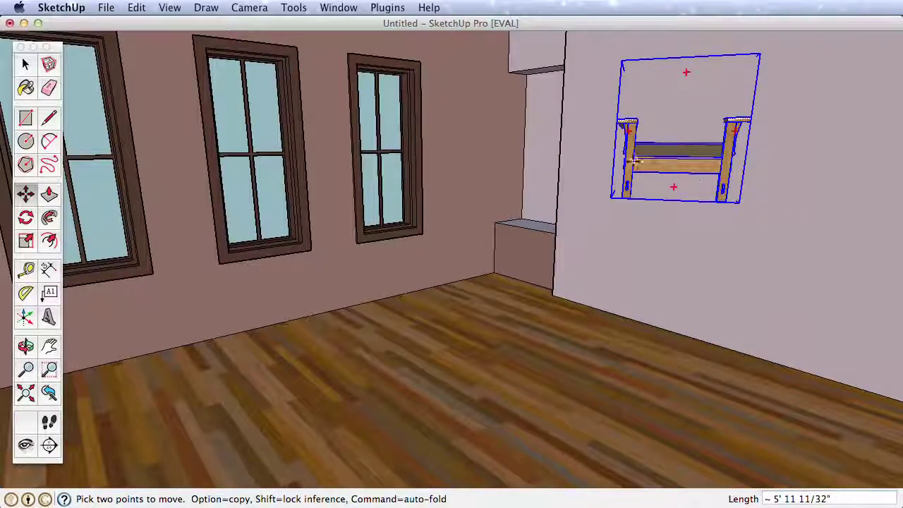
Undo the move that put the chair on the wall and slide it along the floor.
{"action": "left_click", "coordinate": [136, 7]}
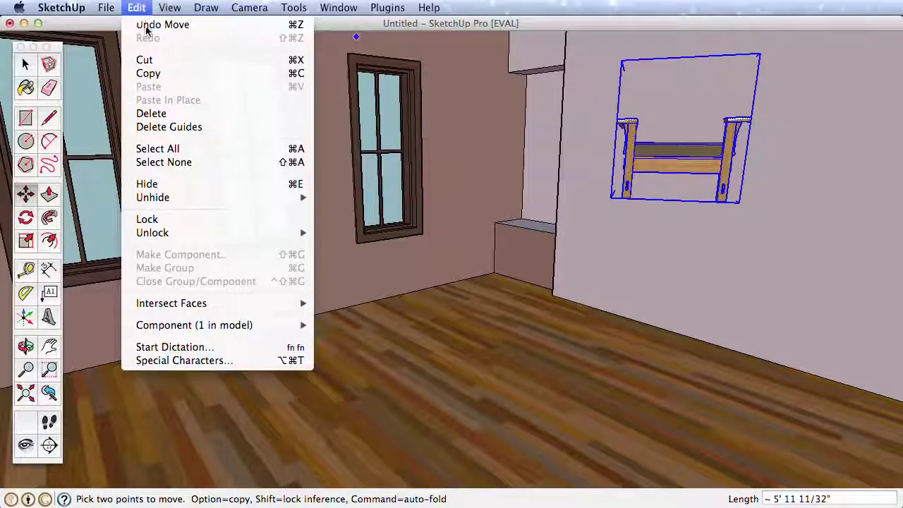
{"action": "left_click", "coordinate": [148, 24]}
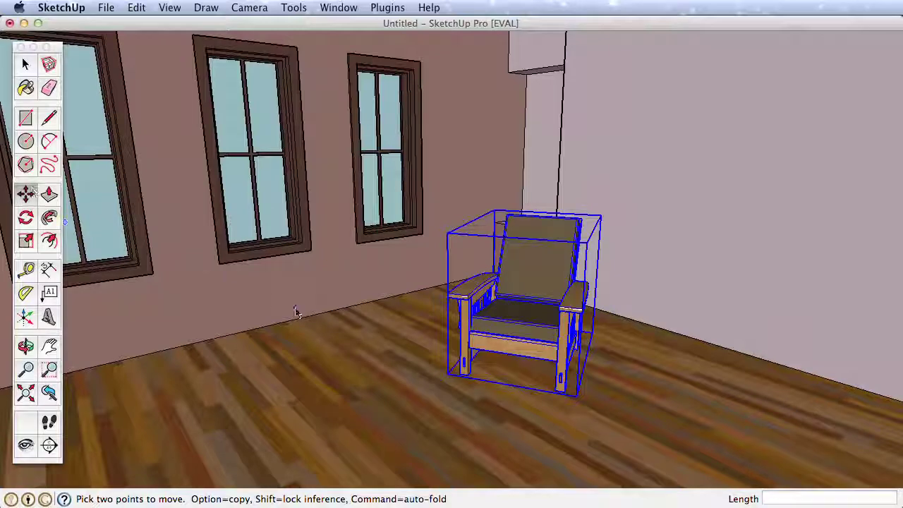
{"action": "left_click_drag", "start_coordinate": [628, 387], "coordinate": [713, 432]}
Copy the chair near the right-hand wall and rotate the copy to face the room.
{"action": "key", "text": "alt"}
{"action": "middle_click_drag", "start_coordinate": [605, 375], "coordinate": [605, 332]}
{"action": "key", "text": "q"}
{"action": "left_click", "coordinate": [622, 339]}
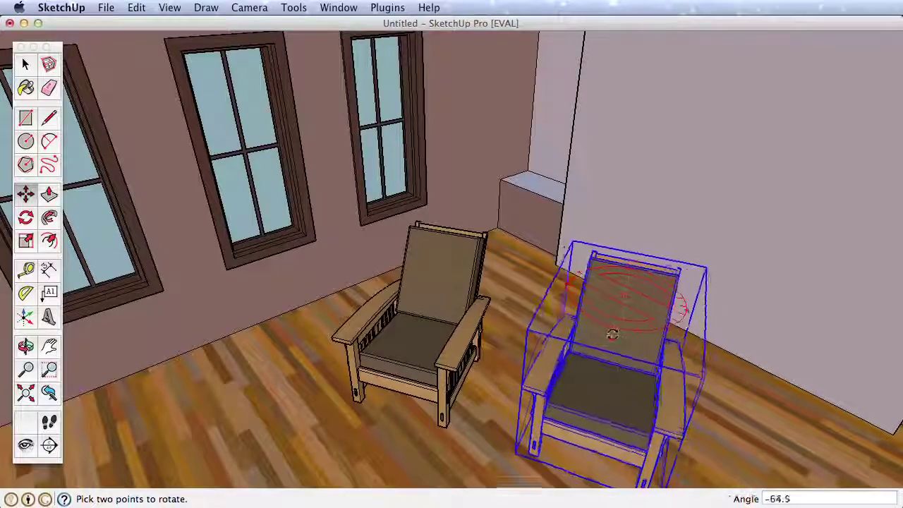
{"action": "left_click", "coordinate": [612, 333]}
Slide the copied chair toward the front right, angled toward the first chair.
{"action": "key", "text": "m"}
{"action": "left_click", "coordinate": [465, 410]}
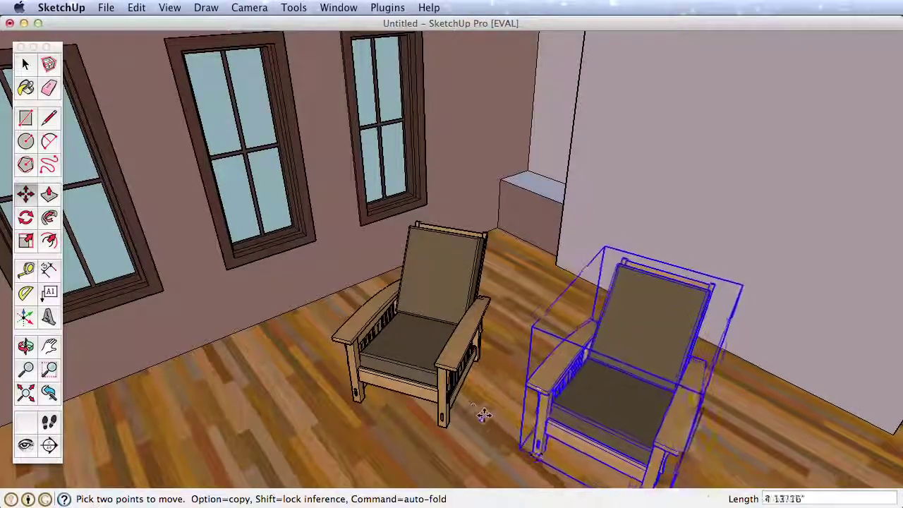
{"action": "middle_click_drag", "start_coordinate": [506, 433], "coordinate": [503, 349]}
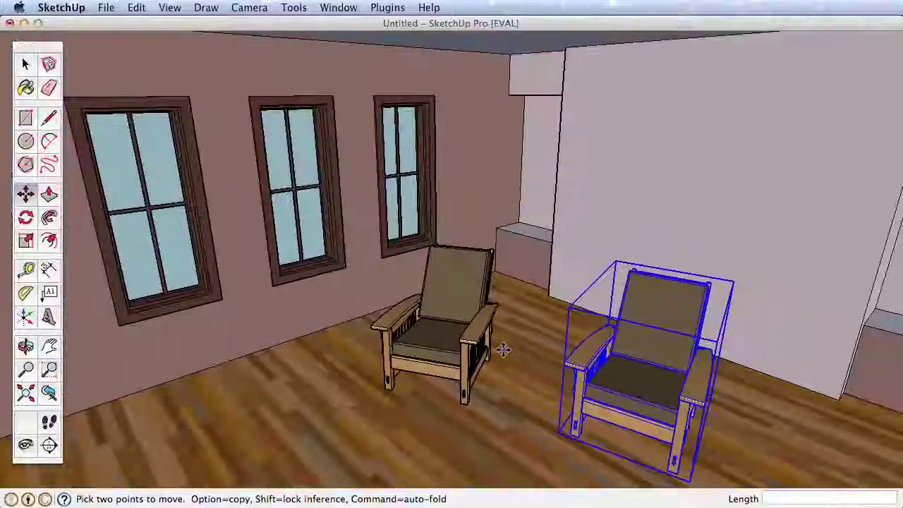
Reopen the Components window listing the 3D Warehouse 'morris chair' results.
{"action": "left_click", "coordinate": [340, 7]}
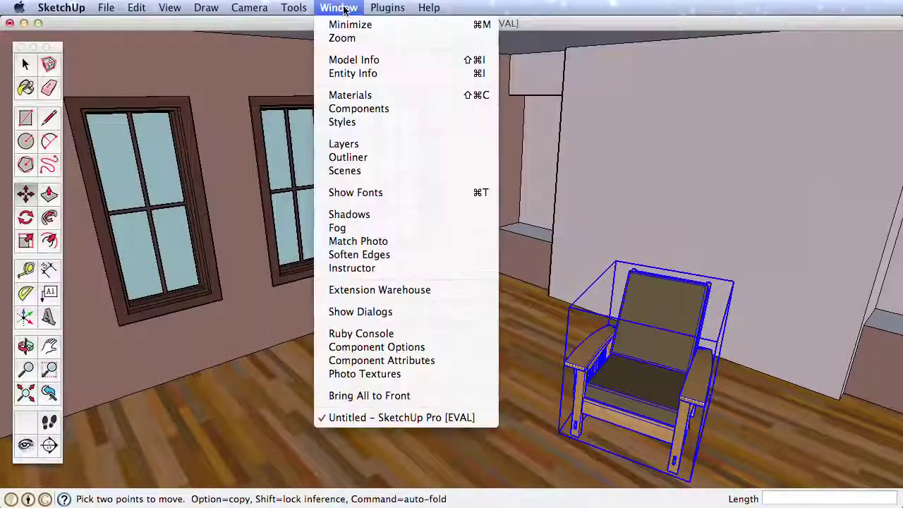
{"action": "left_click", "coordinate": [370, 110]}
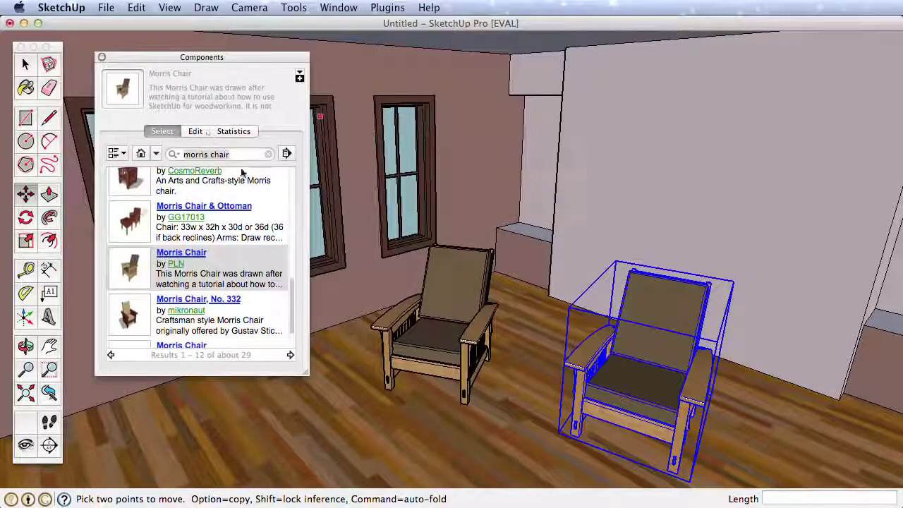
{"action": "key", "text": "l"}
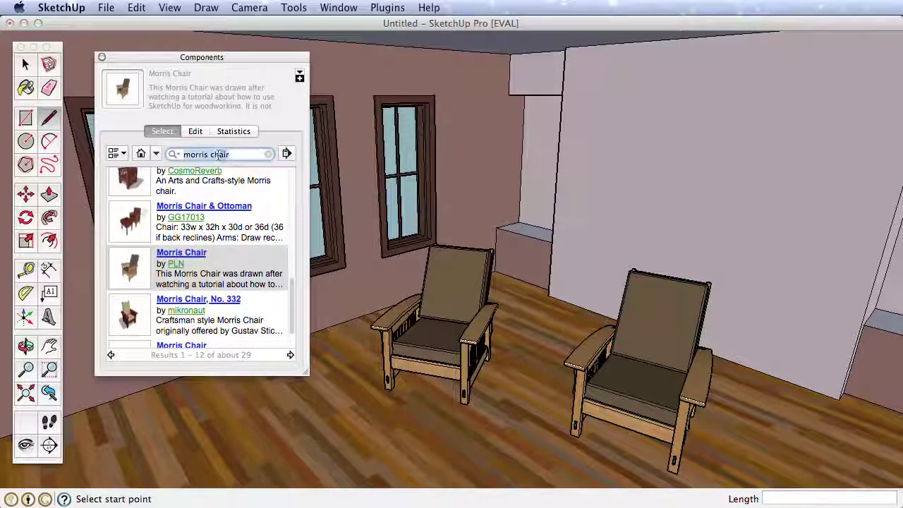